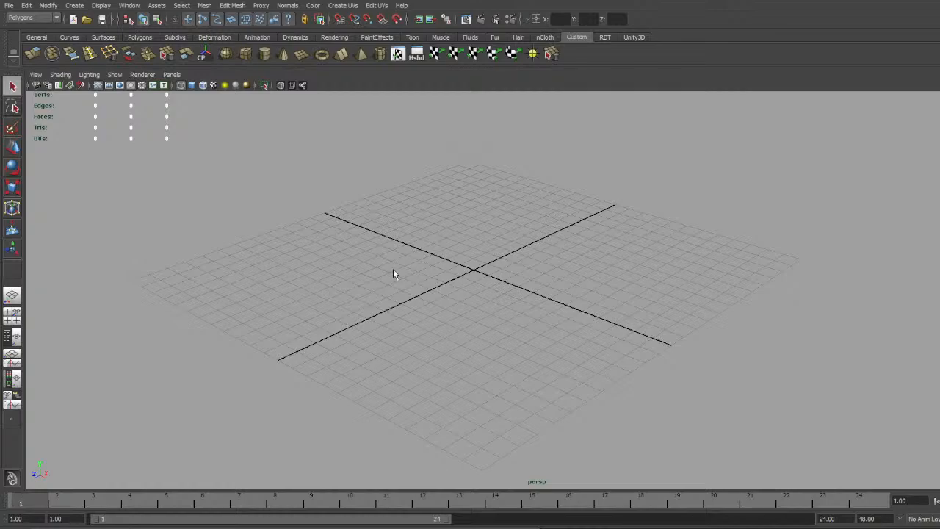
alt+drag(393, 273, 492, 310)
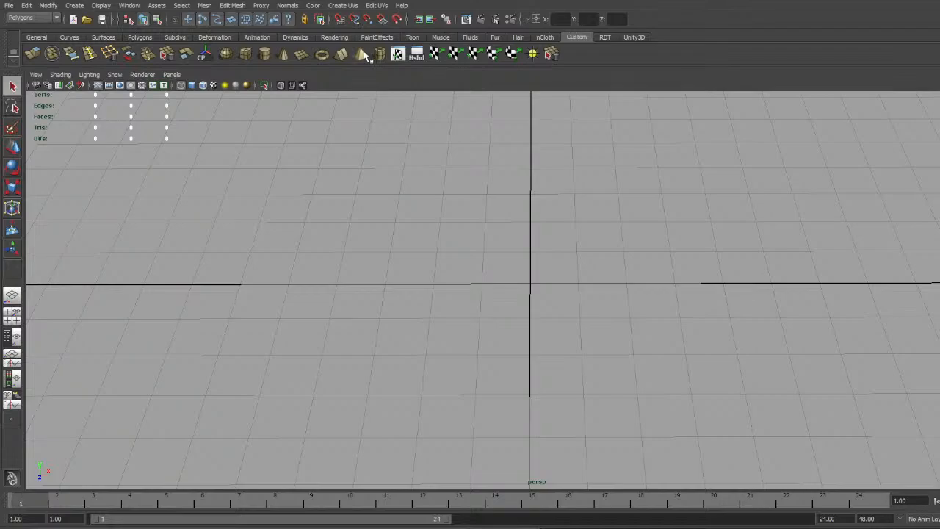
scroll(587, 245, down, 8)
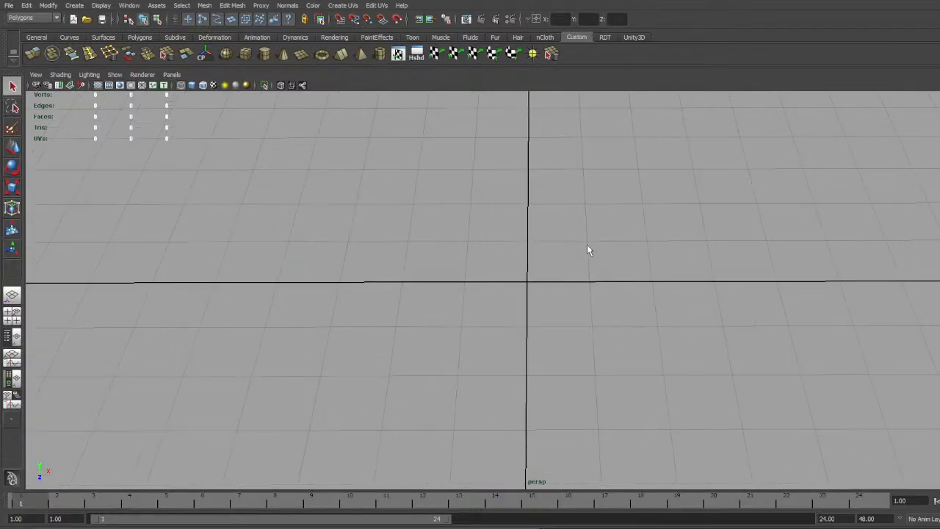
scroll(586, 243, up, 6)
scroll(587, 244, down, 2)
scroll(586, 244, up, 4)
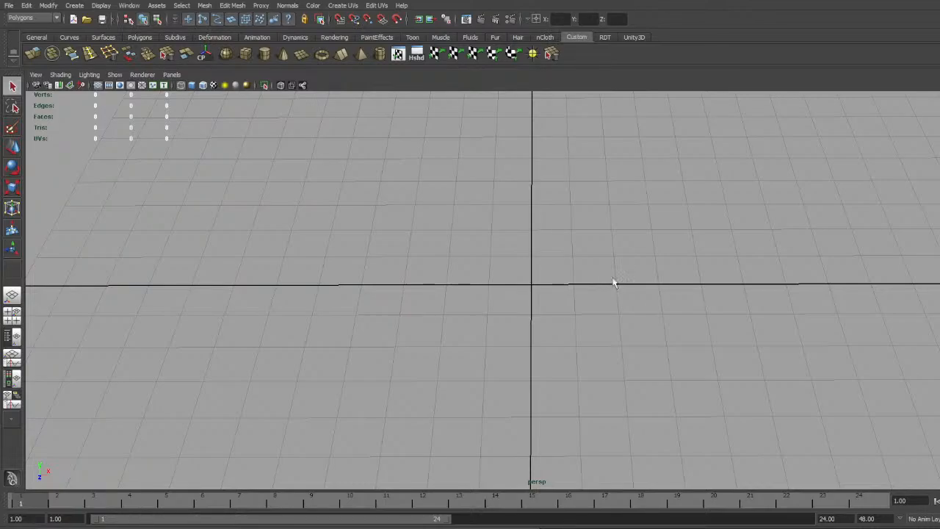
Draw a tall polygon cube on the grid with its base along the X axis, spanning the origin
click(245, 54)
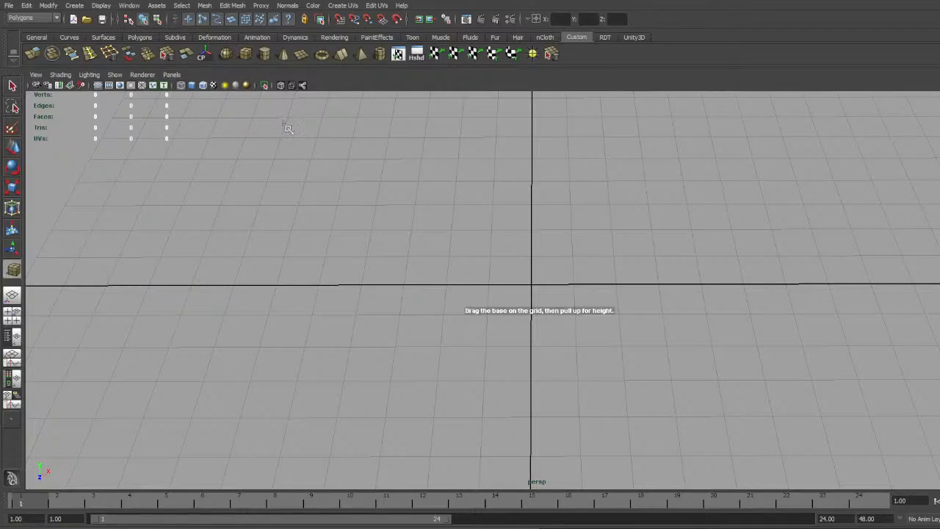
scroll(535, 221, down, 2)
alt+drag(540, 224, 600, 247)
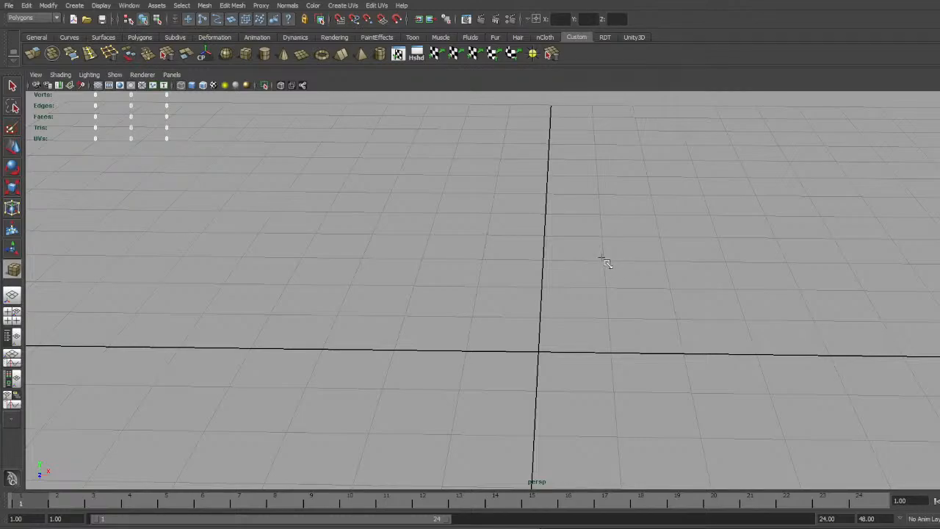
double_click(247, 54)
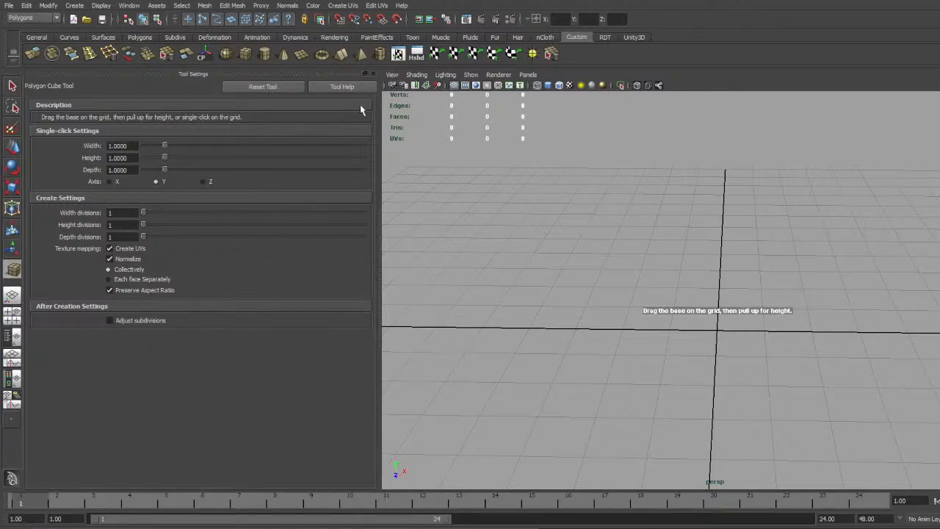
click(366, 74)
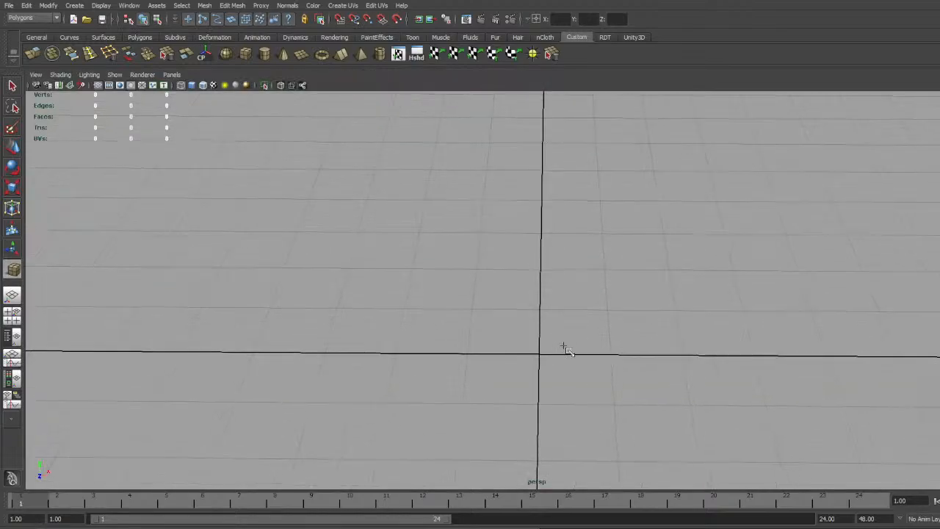
mouse_move(465, 266)
mouse_down()
mouse_move(645, 324)
mouse_move(629, 321)
mouse_move(627, 94)
mouse_up()
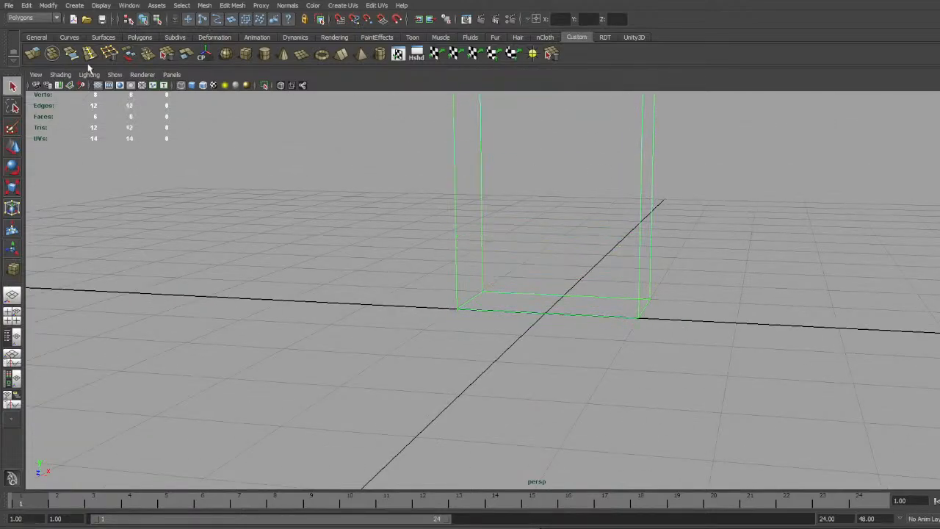
Display the box smooth shaded with its wireframe edges shown over the shading, and deselect it
click(192, 85)
alt+drag(642, 261, 624, 276)
click(664, 276)
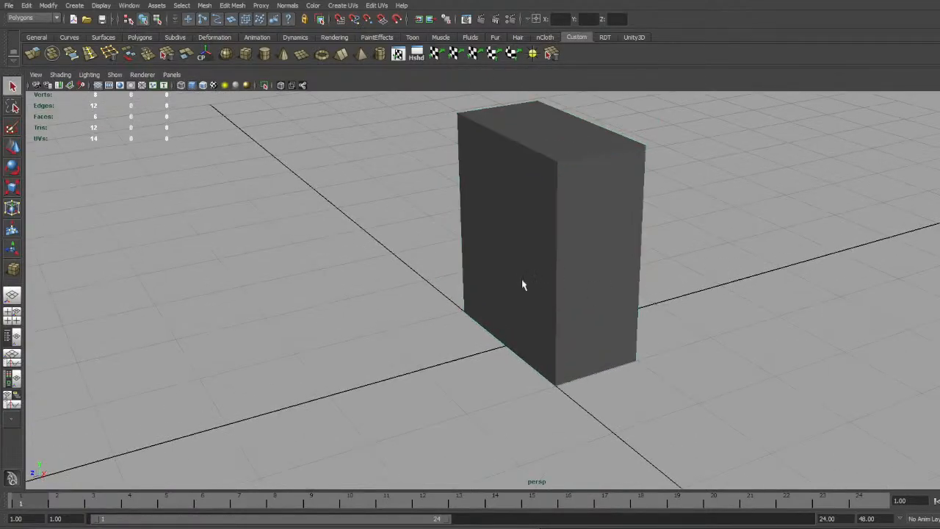
alt+drag(521, 279, 593, 287)
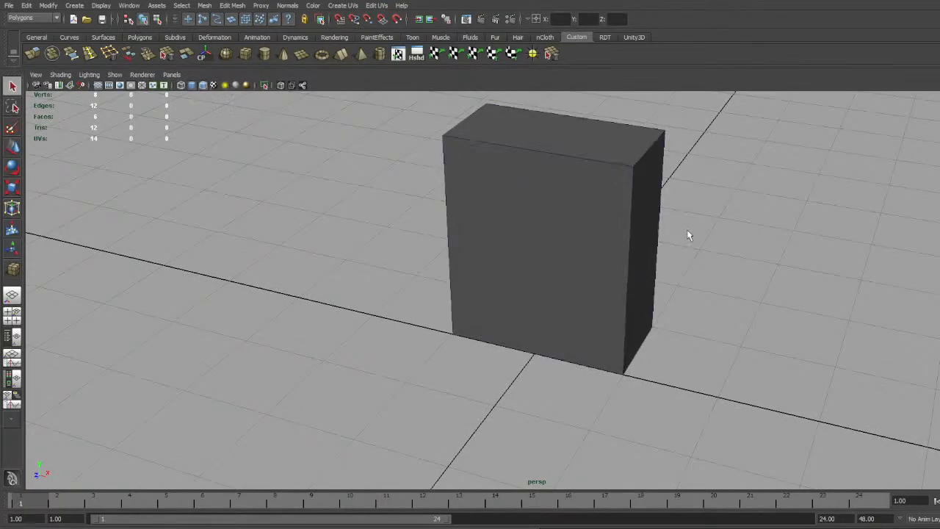
alt+right_drag(688, 233, 734, 261)
Inspect the selected box from the front, sides and top at different distances
click(625, 273)
alt+drag(735, 262, 791, 297)
key(f)
drag(664, 282, 713, 296)
alt+drag(360, 274, 541, 279)
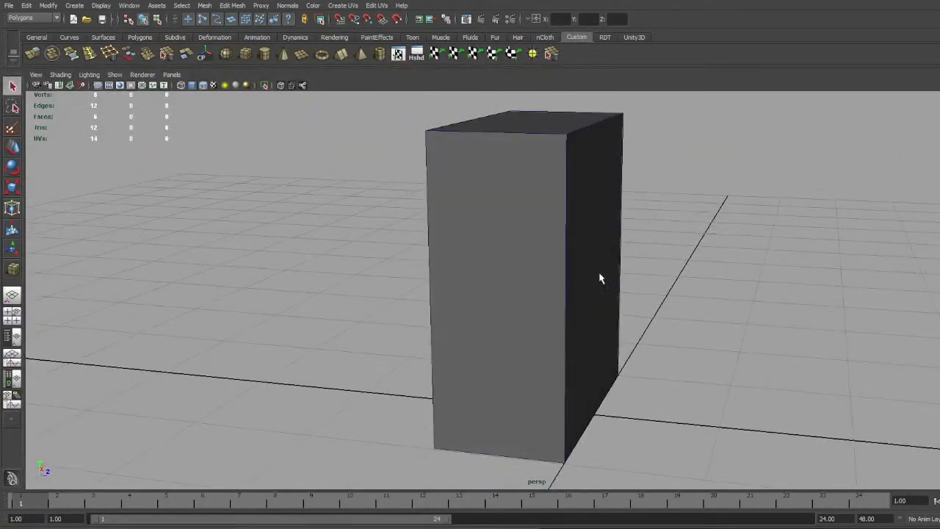
mouse_move(758, 272)
alt+mouse_down()
mouse_move(592, 264)
mouse_move(605, 273)
mouse_move(500, 273)
mouse_move(751, 257)
alt+mouse_up()
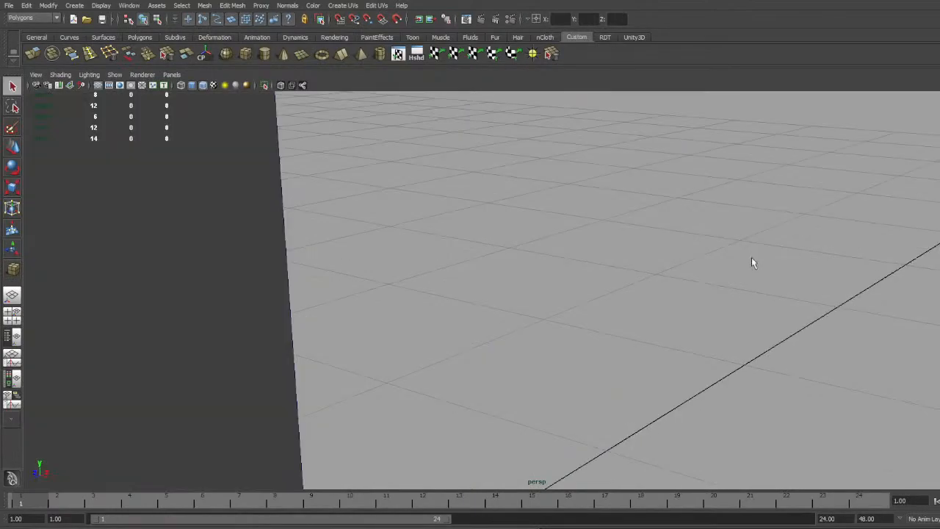
scroll(549, 254, down, 8)
scroll(553, 257, up, 2)
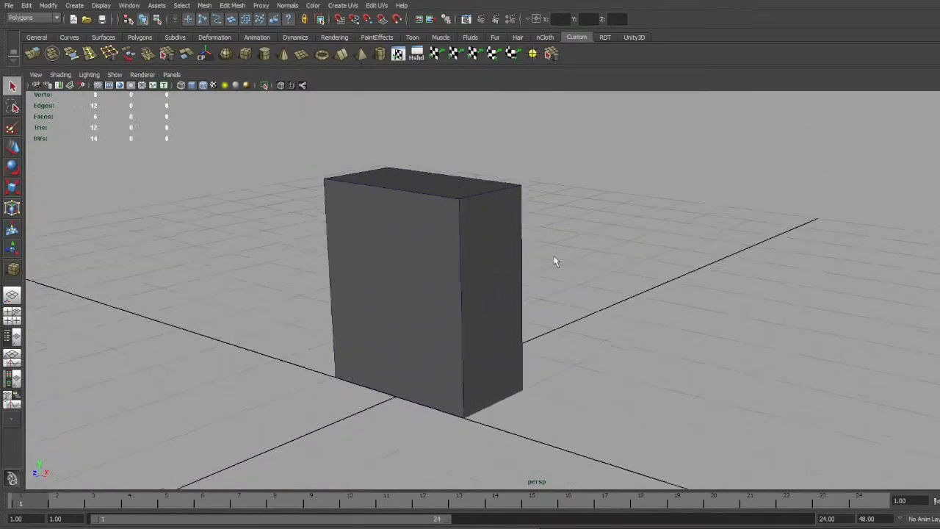
scroll(554, 256, up, 3)
alt+drag(506, 259, 587, 260)
click(451, 255)
scroll(450, 256, up, 2)
alt+middle_drag(450, 256, 507, 259)
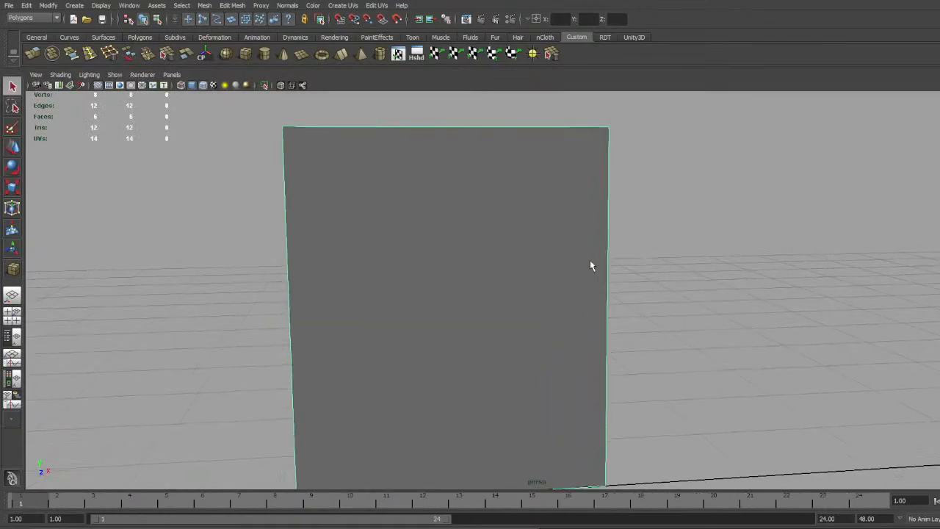
alt+middle_drag(589, 260, 732, 256)
scroll(731, 257, down, 1)
scroll(689, 265, down, 4)
alt+drag(732, 256, 627, 272)
scroll(689, 265, up, 3)
scroll(624, 271, down, 2)
scroll(621, 271, up, 3)
scroll(629, 279, down, 2)
scroll(629, 279, up, 2)
scroll(629, 278, down, 1)
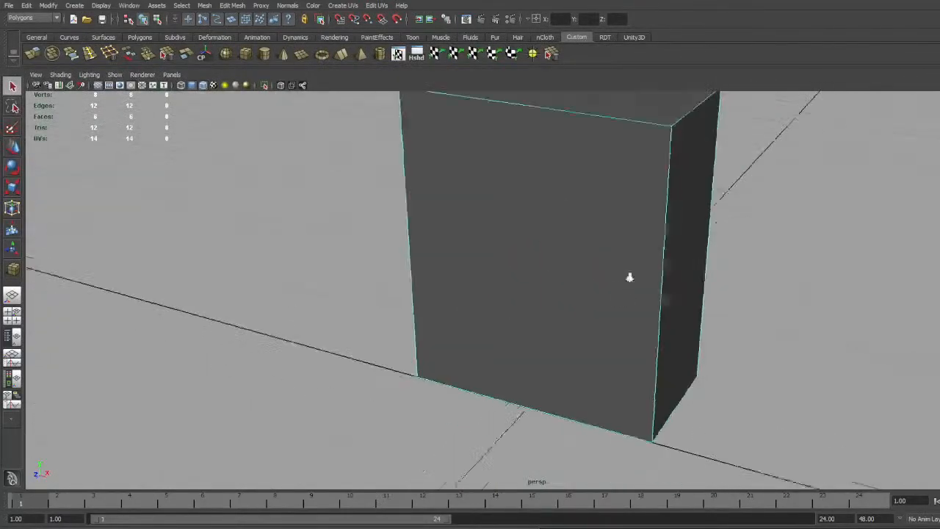
scroll(629, 279, up, 1)
scroll(629, 281, down, 4)
scroll(629, 282, up, 2)
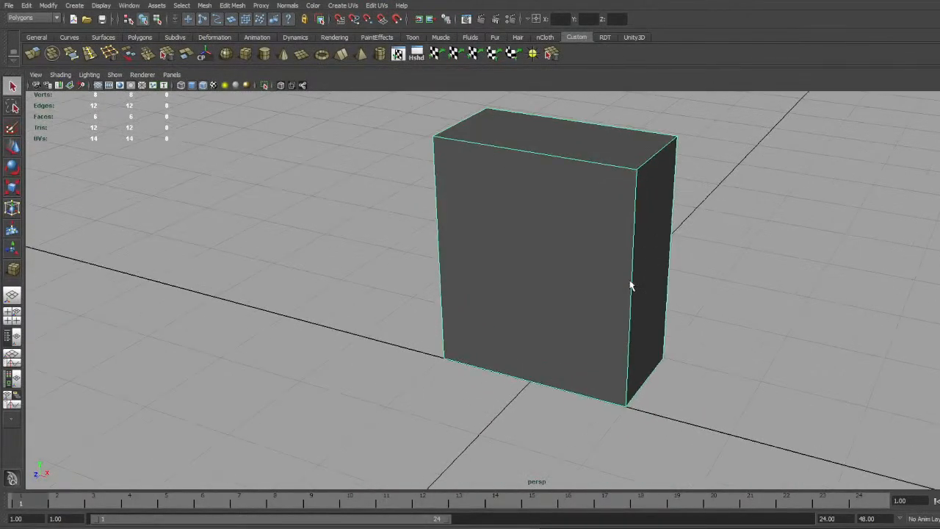
alt+drag(631, 286, 550, 265)
scroll(506, 264, down, 2)
scroll(506, 264, up, 2)
scroll(679, 281, up, 2)
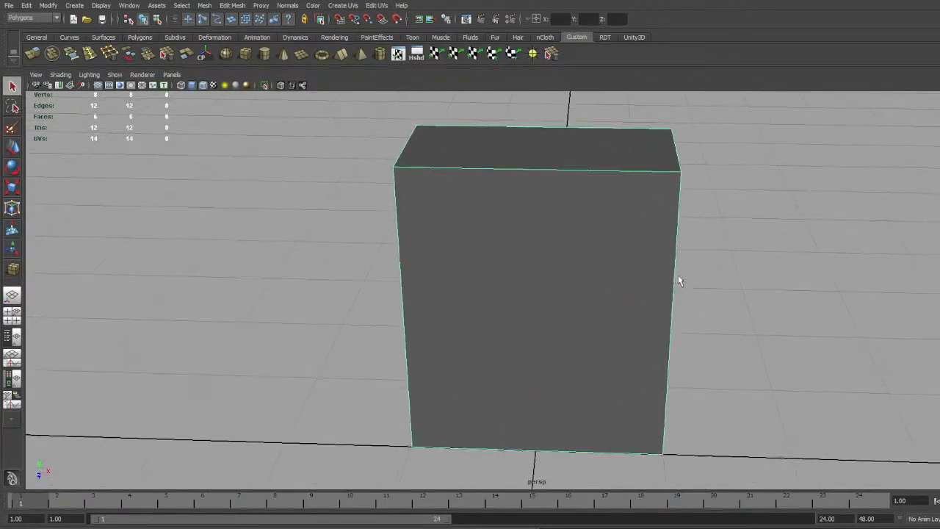
mouse_move(679, 281)
alt+mouse_down()
mouse_move(560, 260)
mouse_move(675, 269)
alt+mouse_up()
scroll(646, 283, up, 2)
alt+middle_drag(632, 289, 625, 243)
scroll(625, 242, down, 3)
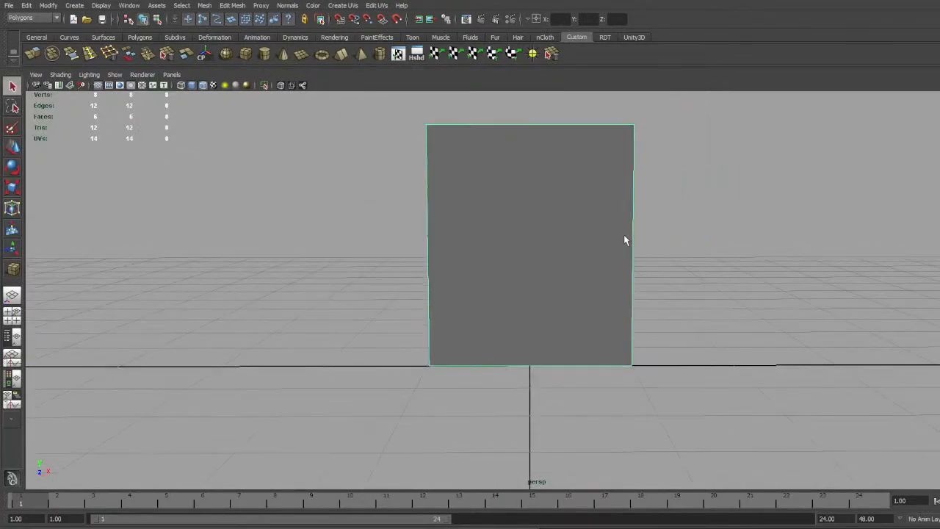
scroll(624, 235, down, 2)
scroll(683, 243, up, 3)
Scale the box thinner along its Z depth and deselect it
alt+drag(684, 243, 578, 260)
key(r)
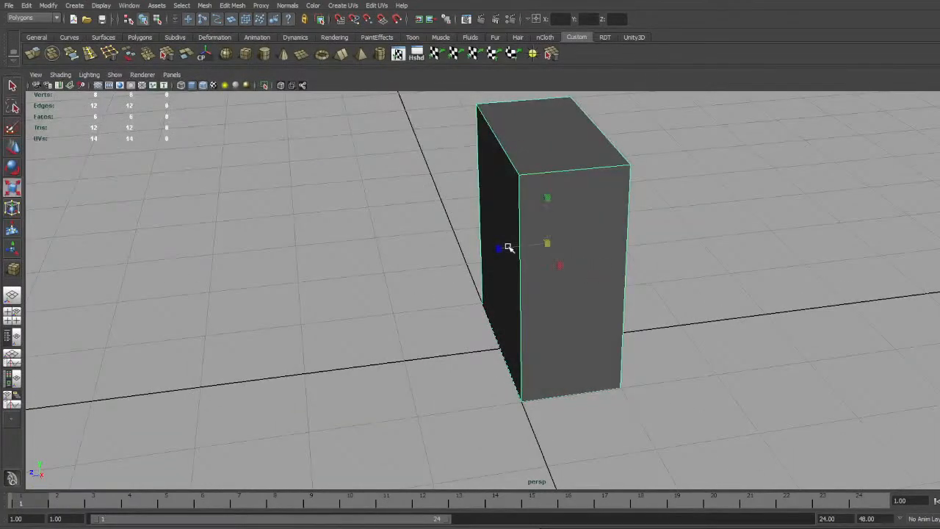
drag(501, 248, 481, 248)
key(w)
click(622, 242)
Insert two vertical edge loops around the box with the Insert Edge Loop Tool, each about a quarter of the width in from a side
alt+drag(622, 242, 608, 304)
scroll(626, 245, up, 3)
alt+middle_drag(609, 304, 624, 272)
mouse_move(614, 216)
alt+middle_down()
mouse_move(605, 267)
mouse_move(607, 224)
alt+middle_up()
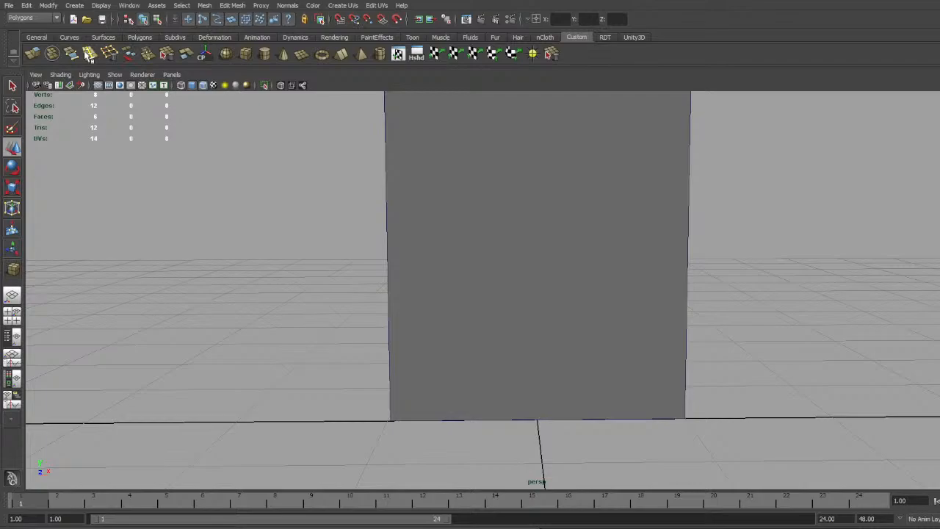
click(86, 55)
alt+middle_drag(562, 320, 565, 264)
scroll(565, 264, up, 1)
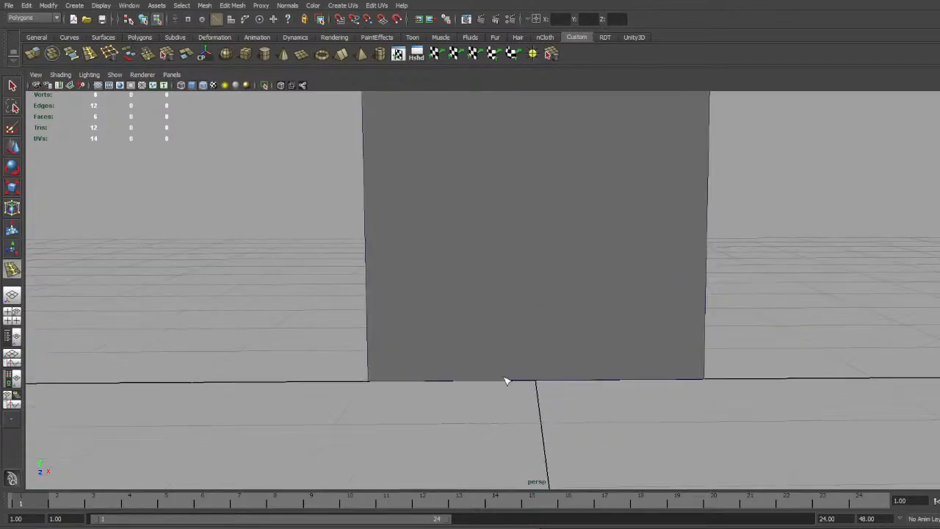
drag(505, 380, 479, 379)
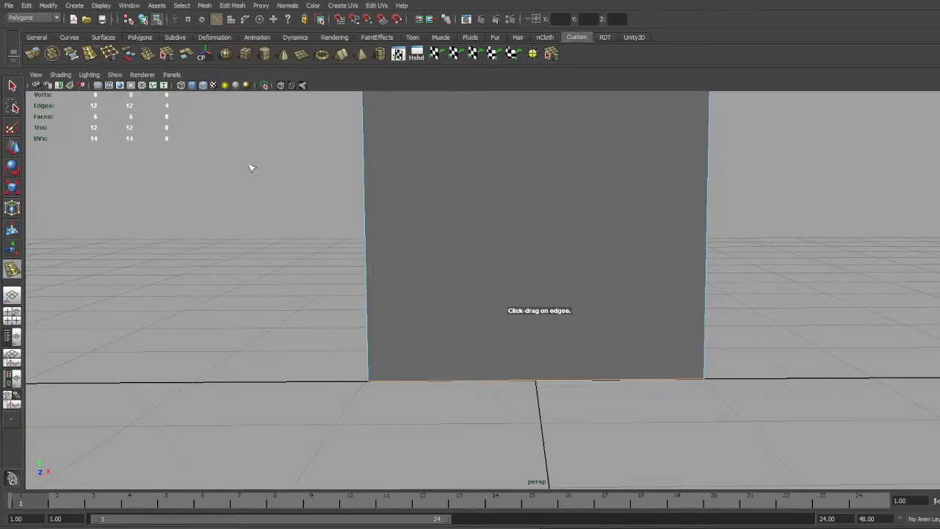
scroll(554, 252, down, 5)
scroll(558, 242, up, 4)
scroll(563, 231, down, 3)
alt+drag(562, 230, 558, 247)
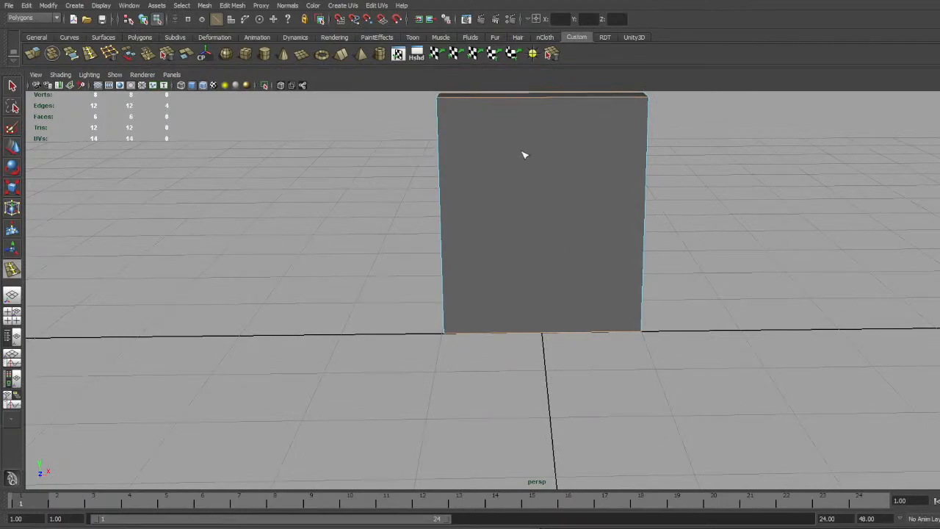
drag(493, 95, 496, 96)
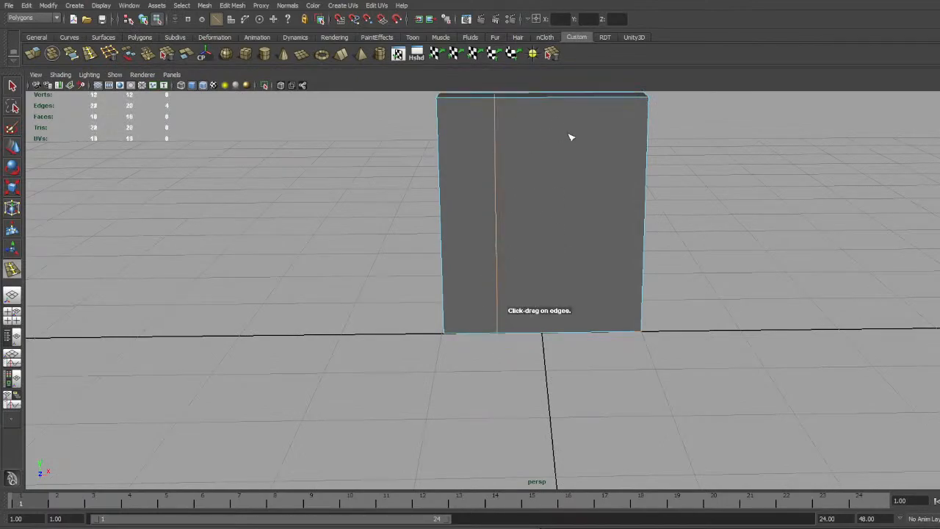
alt+middle_drag(571, 137, 509, 140)
drag(533, 101, 523, 103)
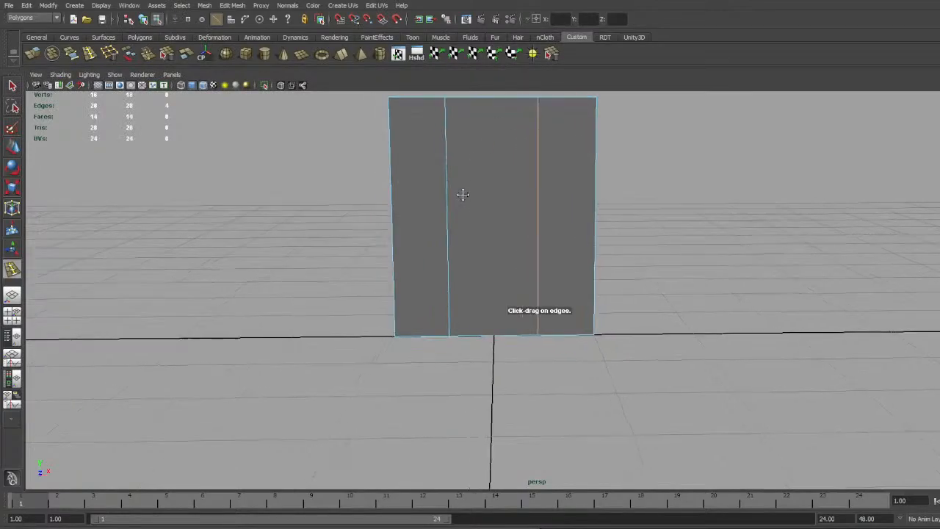
Insert a horizontal edge loop around the box at about mid-height and return to the Select tool
alt+drag(462, 193, 552, 216)
alt+drag(469, 176, 464, 130)
click(12, 86)
Select the row of vertices along the horizontal edge loop and move it up to slightly above the box's middle
scroll(503, 197, up, 3)
key(F9)
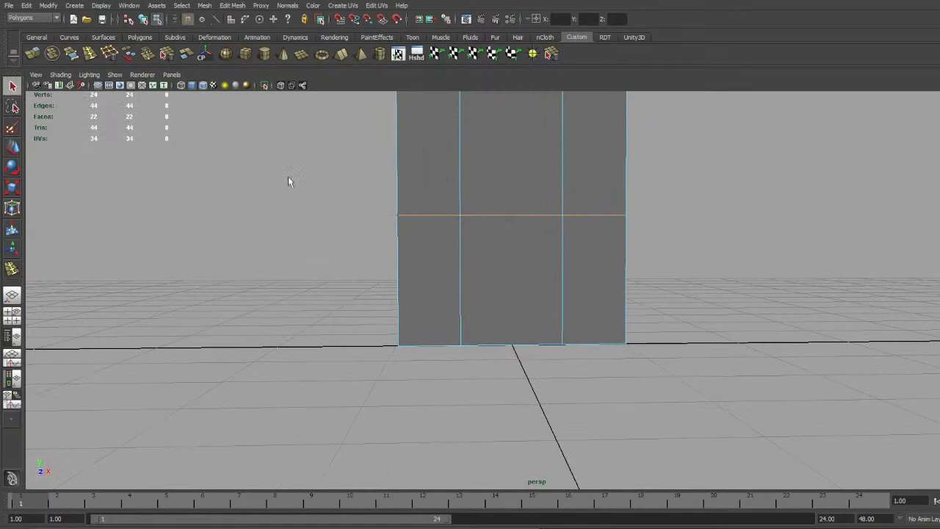
drag(287, 179, 742, 249)
key(w)
mouse_move(514, 180)
mouse_down()
mouse_move(515, 147)
mouse_move(530, 185)
mouse_up()
Scale the two inner vertical columns of vertices closer together so the front divides into roughly equal thirds
scroll(529, 157, down, 3)
drag(474, 124, 586, 360)
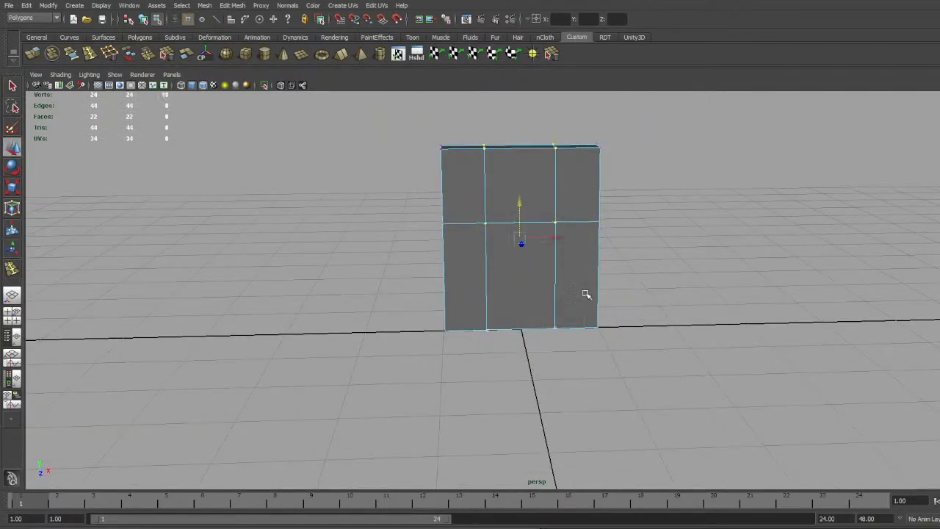
key(r)
drag(467, 241, 621, 275)
Toggle the box back and forth between component and object selection modes
key(F8)
key(F8)
key(F8)
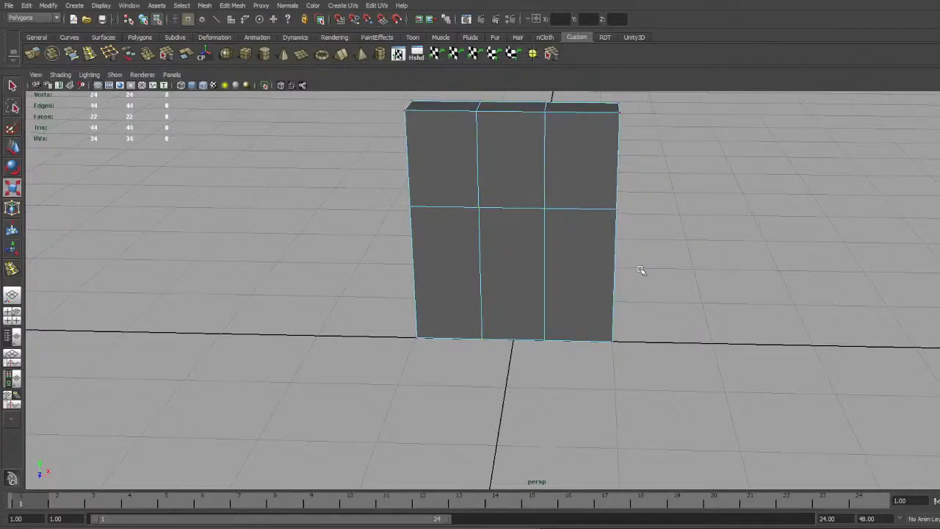
click(696, 264)
scroll(661, 276, up, 3)
alt+drag(656, 279, 570, 248)
click(567, 239)
alt+middle_drag(568, 239, 555, 271)
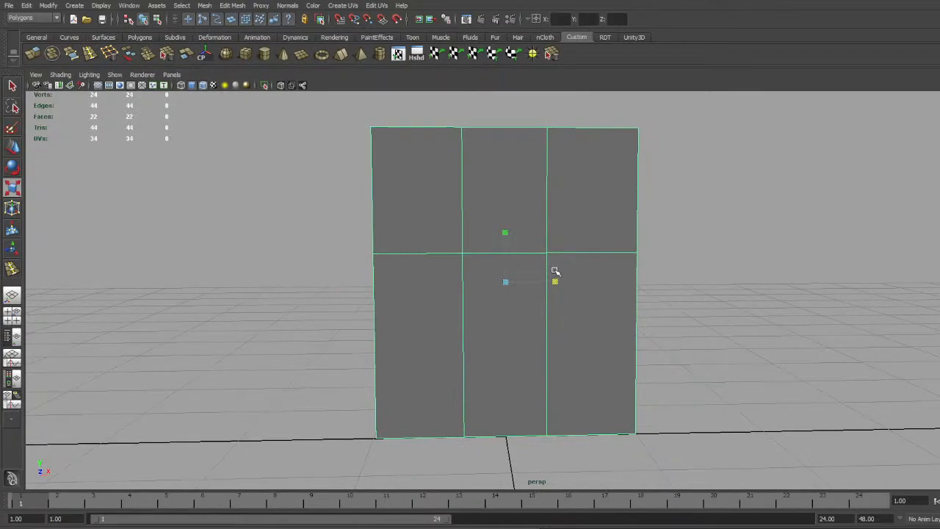
key(F8)
key(F8)
key(F8)
key(F8)
key(F8)
key(F8)
key(F8)
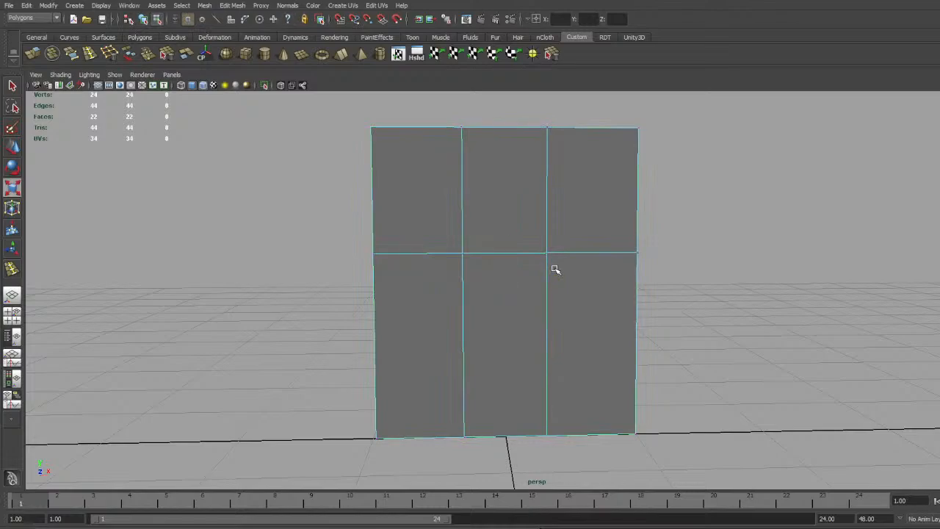
key(F8)
key(F8)
key(F8)
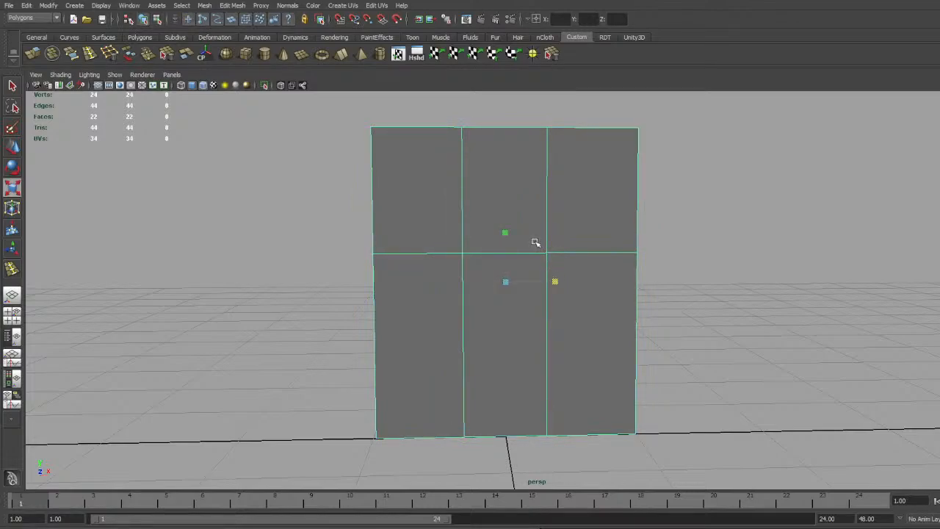
Select the vertices along the horizontal edge loop in component mode, try adjusting their height, and return to the Select tool
key(F8)
mouse_move(558, 230)
alt+mouse_down()
mouse_move(553, 269)
mouse_move(553, 228)
mouse_move(541, 233)
alt+mouse_up()
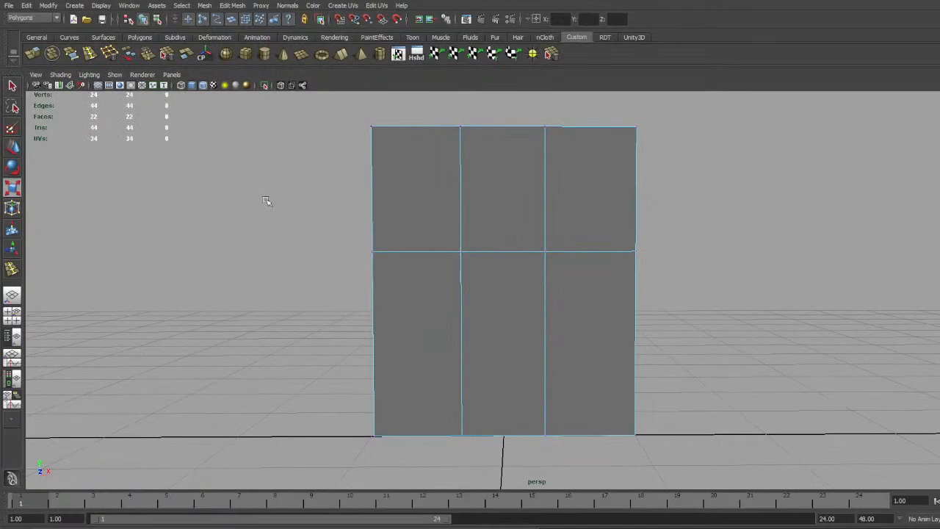
key(w)
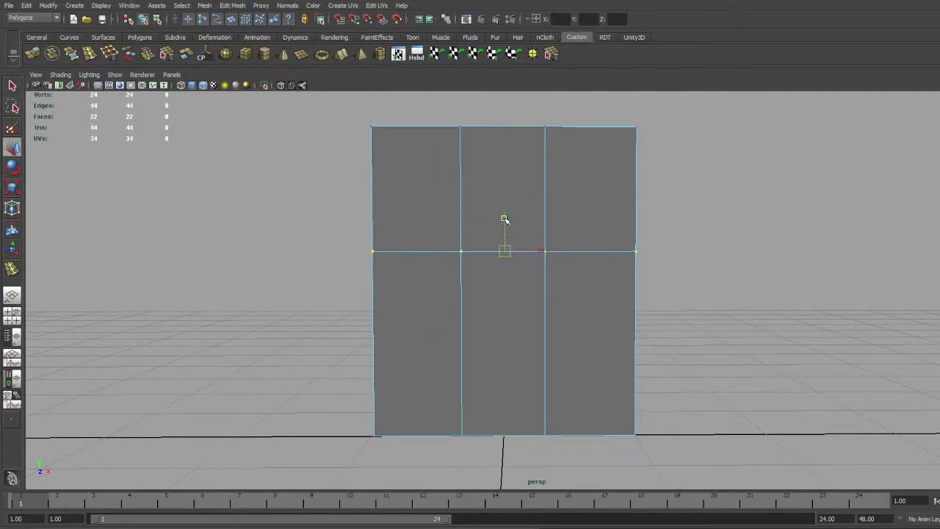
drag(505, 218, 604, 246)
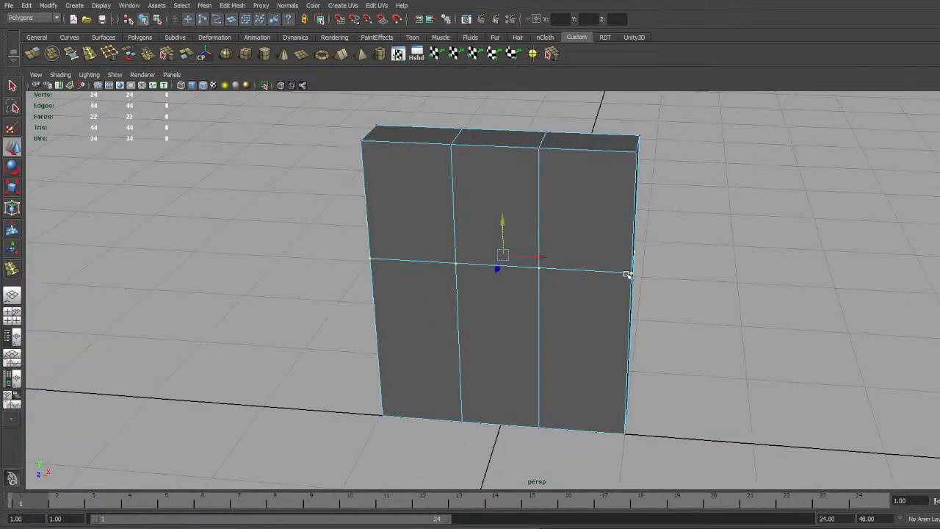
key(q)
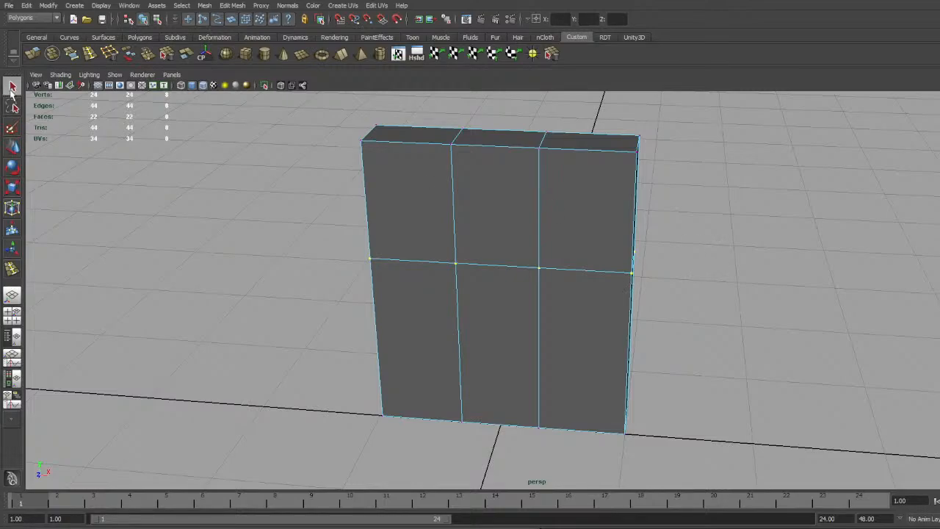
Cycle through the Move, Rotate and Scale tools on the edge-loop vertices, toggle the selection mode, and deselect the box
key(w)
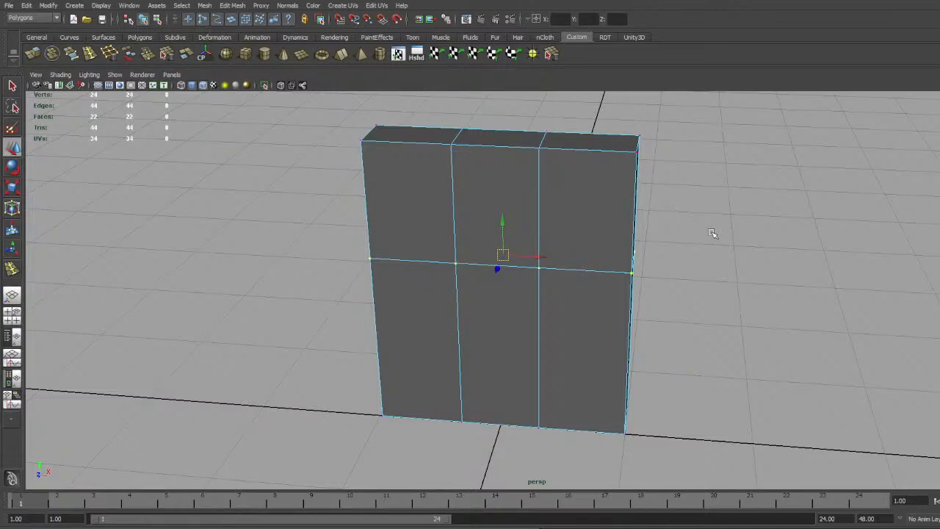
key(e)
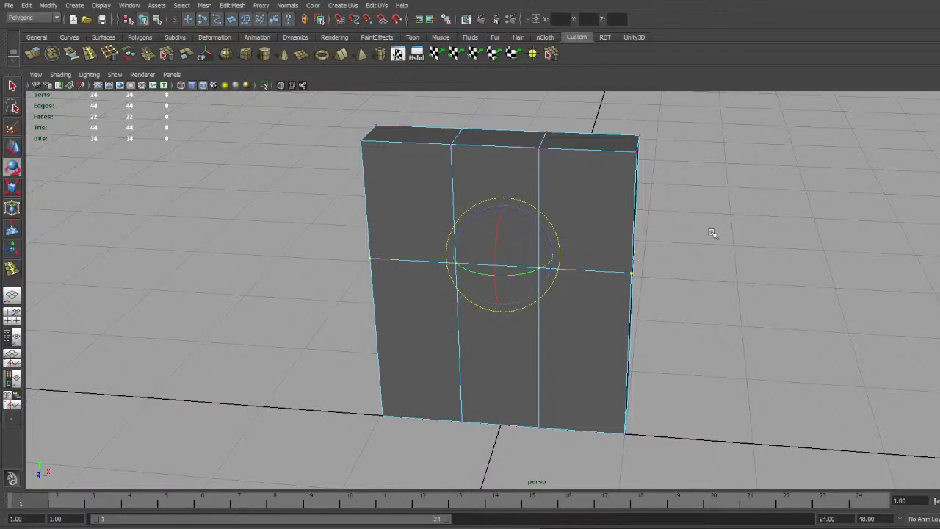
key(r)
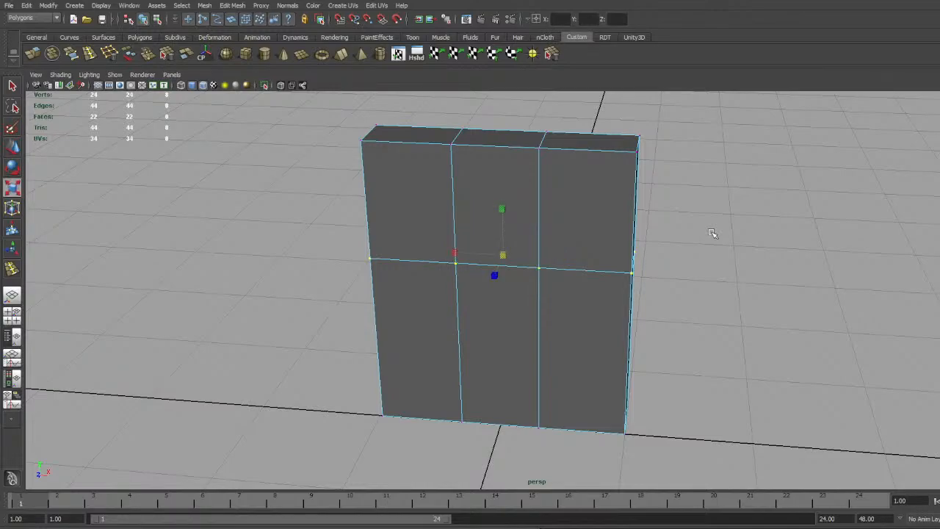
key(F8)
key(F8)
click(713, 226)
Select the lower middle front face of the box in face mode, and return to object mode with nothing selected
alt+drag(590, 269, 580, 293)
scroll(583, 245, down, 1)
scroll(579, 279, down, 2)
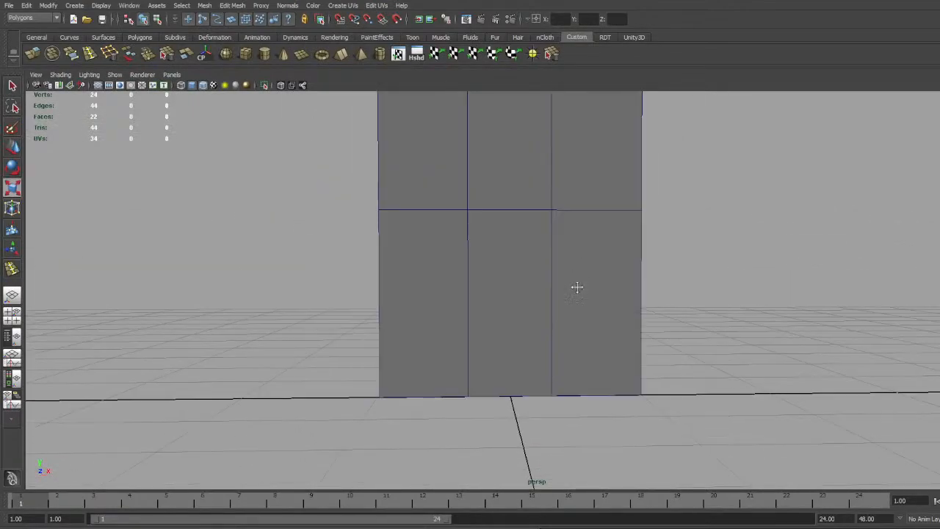
scroll(573, 302, up, 1)
mouse_move(577, 287)
alt+middle_down()
mouse_move(573, 302)
mouse_move(572, 271)
alt+middle_up()
click(478, 249)
right_drag(496, 218, 497, 272)
click(536, 271)
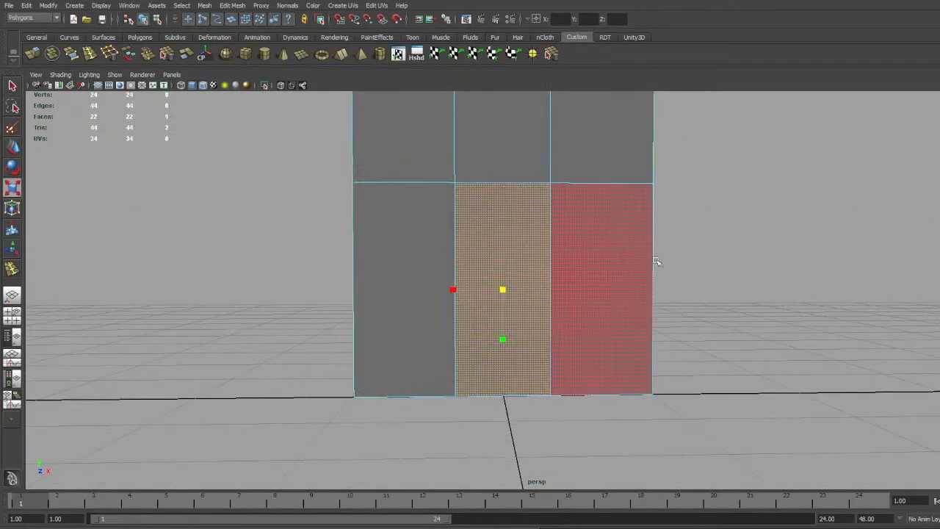
alt+drag(656, 262, 646, 304)
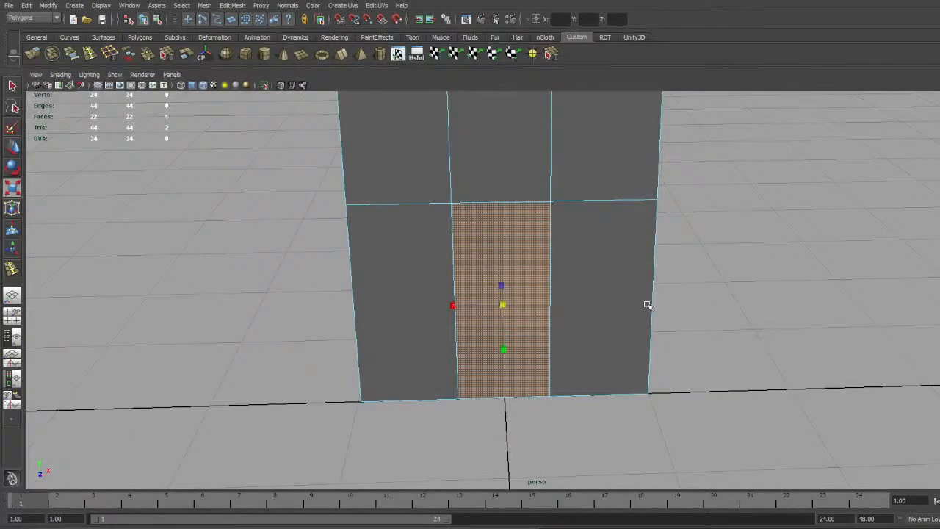
key(F8)
click(711, 280)
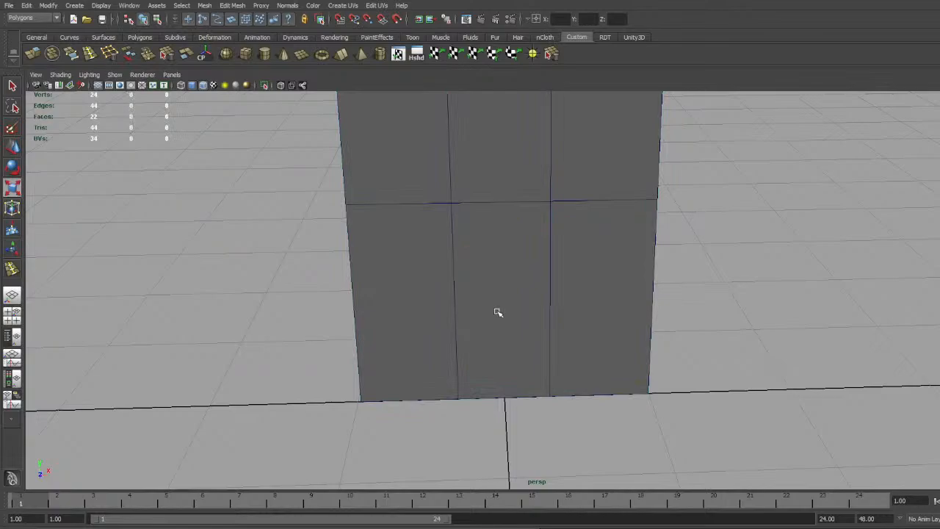
Select the box, switch to face mode, pick the lower middle front face, and examine it from several angles
click(491, 237)
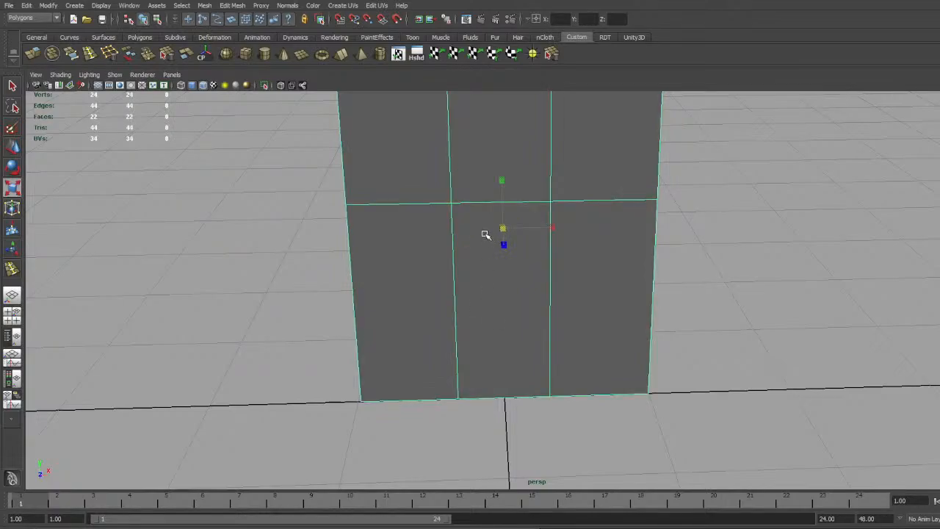
key(F11)
click(509, 274)
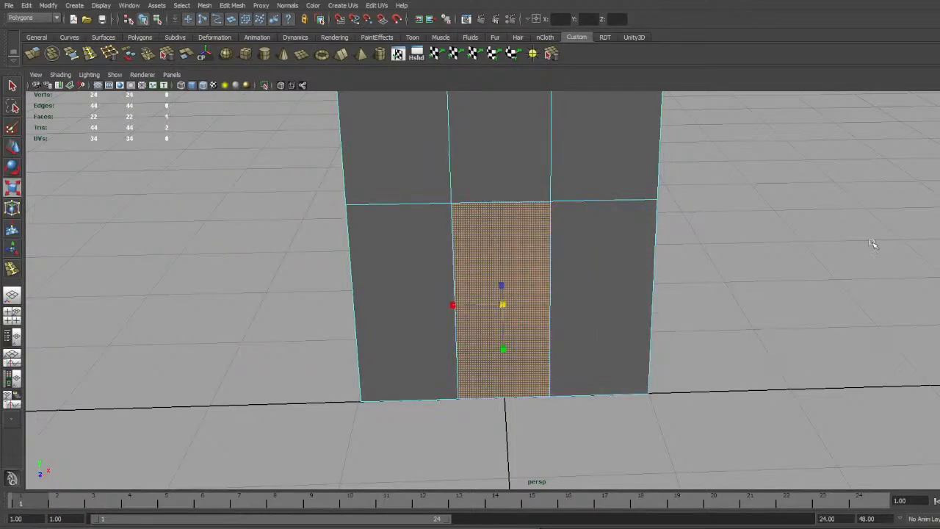
alt+drag(653, 278, 621, 272)
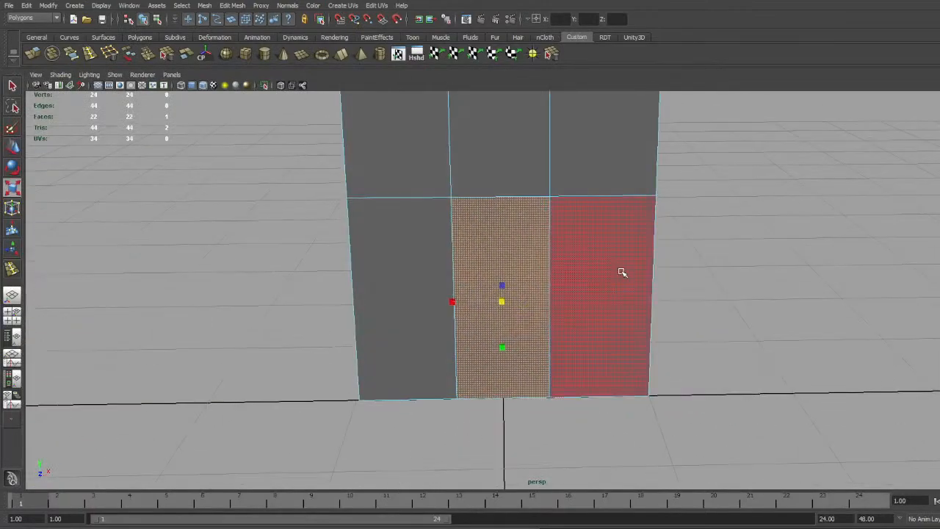
key(f)
alt+middle_drag(608, 217, 600, 243)
alt+right_drag(600, 243, 587, 233)
alt+drag(600, 257, 600, 226)
alt+middle_drag(621, 248, 612, 235)
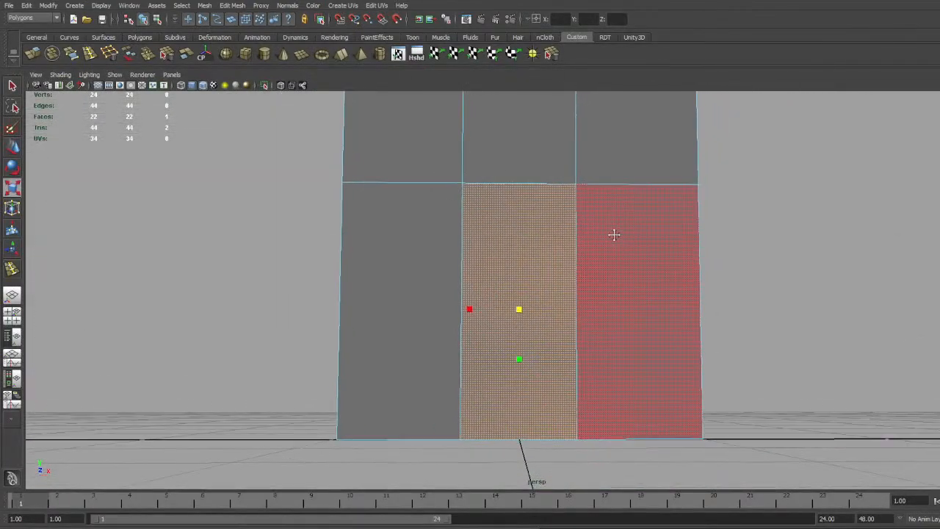
alt+drag(612, 234, 607, 250)
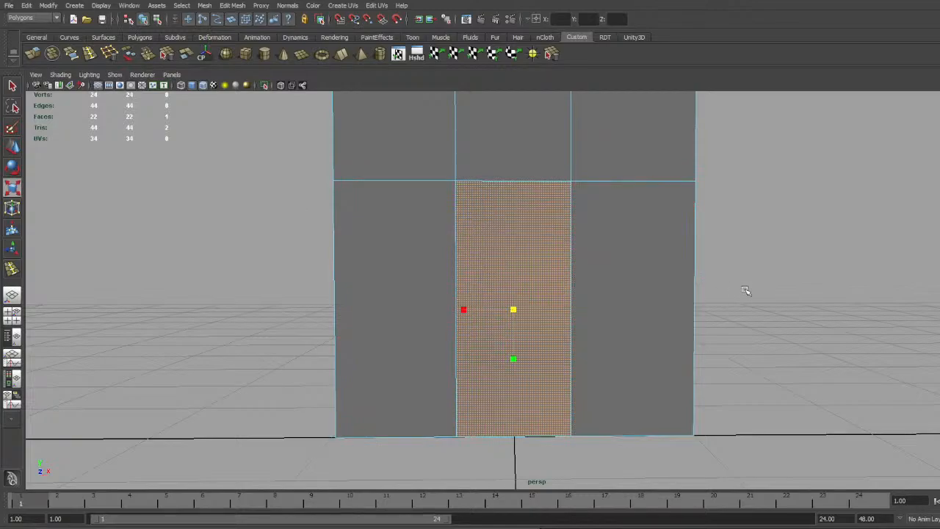
alt+drag(630, 265, 586, 348)
mouse_move(607, 282)
alt+mouse_down()
mouse_move(597, 304)
mouse_move(577, 317)
mouse_move(619, 288)
alt+mouse_up()
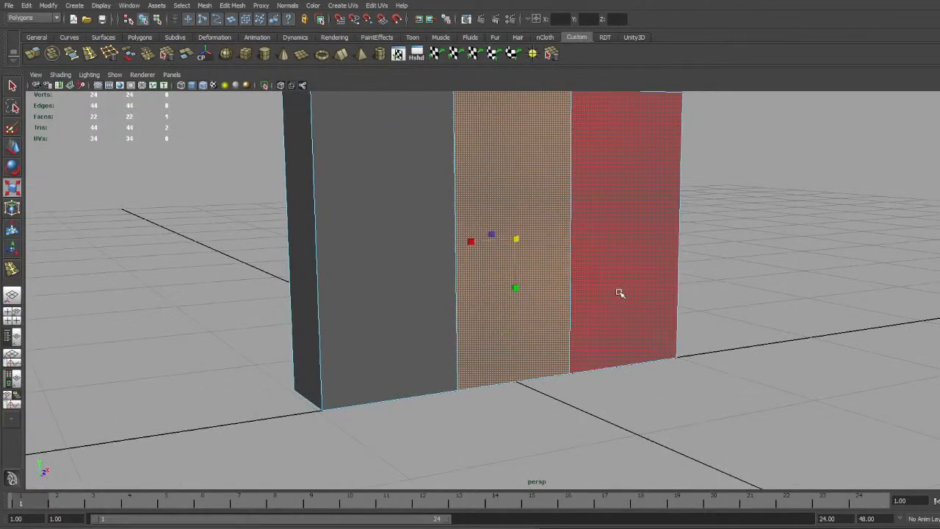
Insert a horizontal edge loop just above the base of the box
click(89, 54)
alt+middle_drag(501, 360, 501, 286)
alt+drag(501, 286, 446, 299)
scroll(551, 282, down, 3)
alt+drag(554, 180, 531, 203)
alt+middle_drag(531, 203, 522, 289)
scroll(522, 289, up, 2)
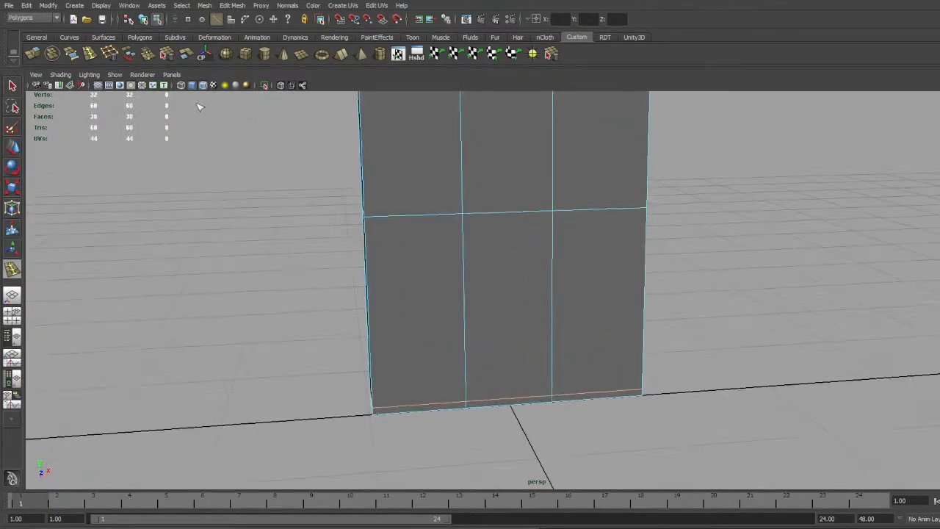
Return to the Select tool and select the lower middle front face above the new edge loop
key(q)
alt+drag(581, 319, 520, 304)
key(F11)
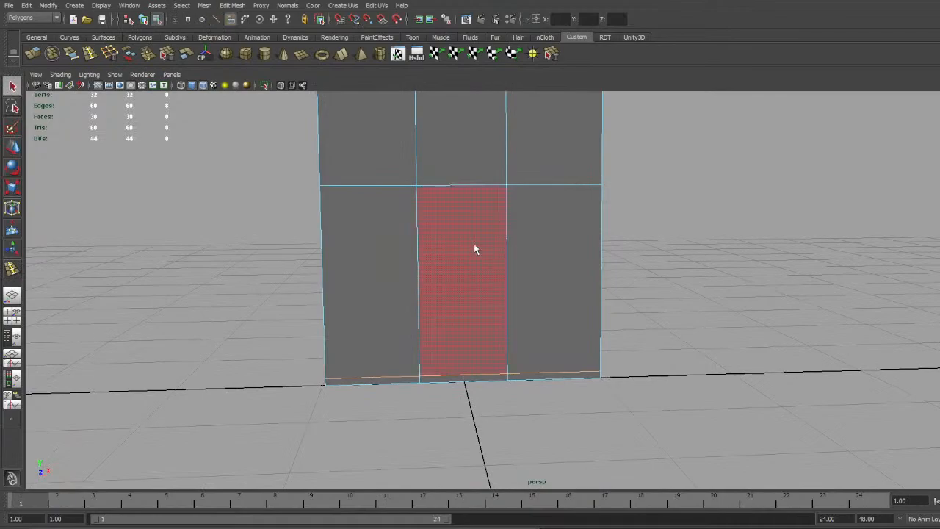
click(473, 246)
alt+drag(695, 251, 686, 265)
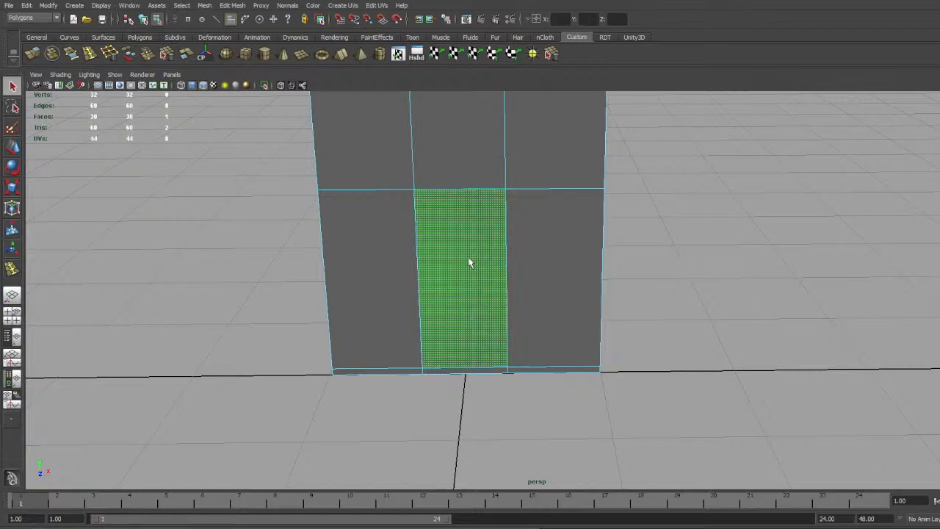
Extrude the lower middle face and scale it inward in width and height to leave a thin border around it
click(40, 56)
alt+drag(548, 315, 551, 307)
scroll(550, 307, up, 2)
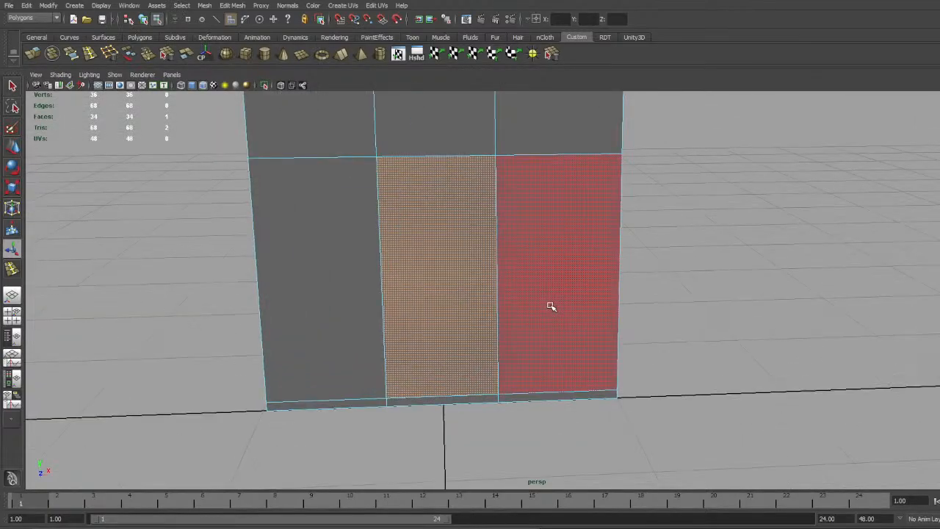
key(r)
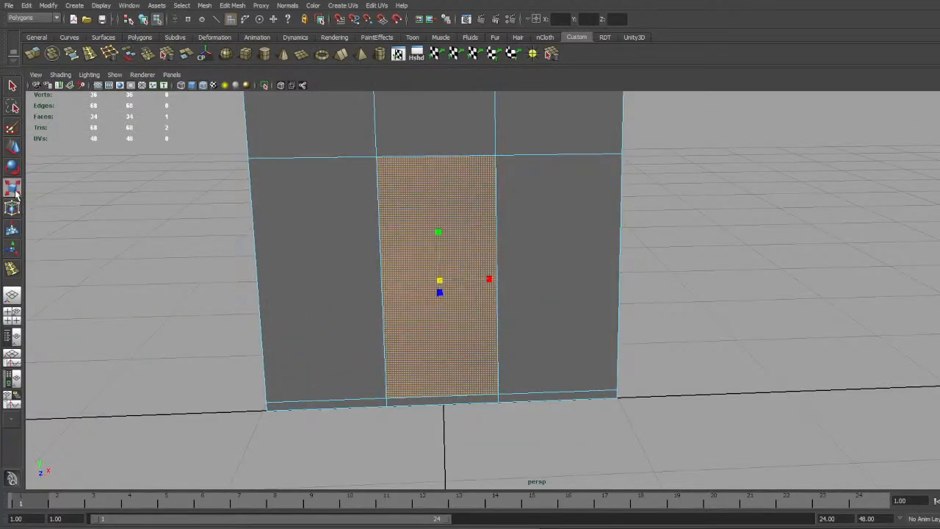
scroll(510, 302, up, 3)
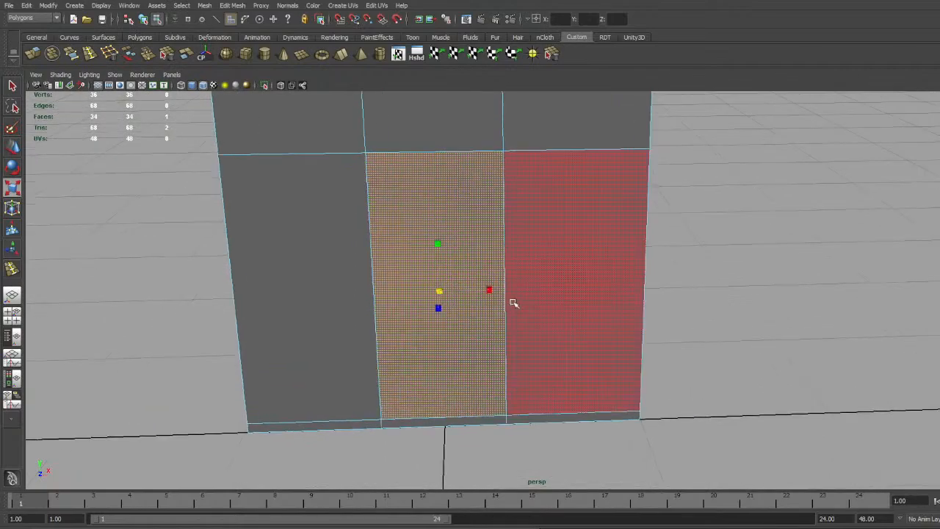
drag(489, 288, 426, 279)
drag(447, 243, 448, 245)
alt+drag(598, 263, 591, 286)
alt+middle_drag(590, 286, 624, 289)
Extrude the two side strips and the upper strip bordering the inset panel, and move them slightly outward as a door frame
click(411, 218)
shift+click(443, 179)
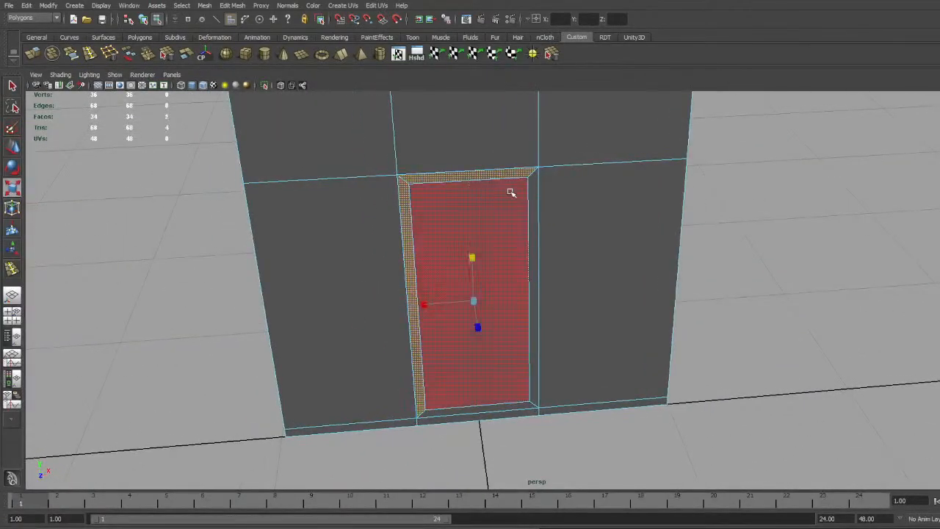
shift+click(530, 189)
alt+drag(530, 189, 589, 318)
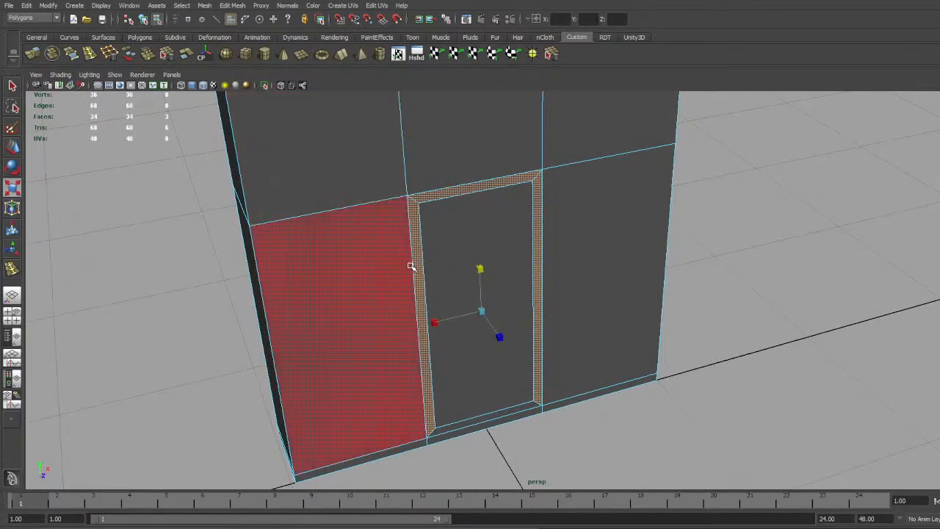
key(Delete)
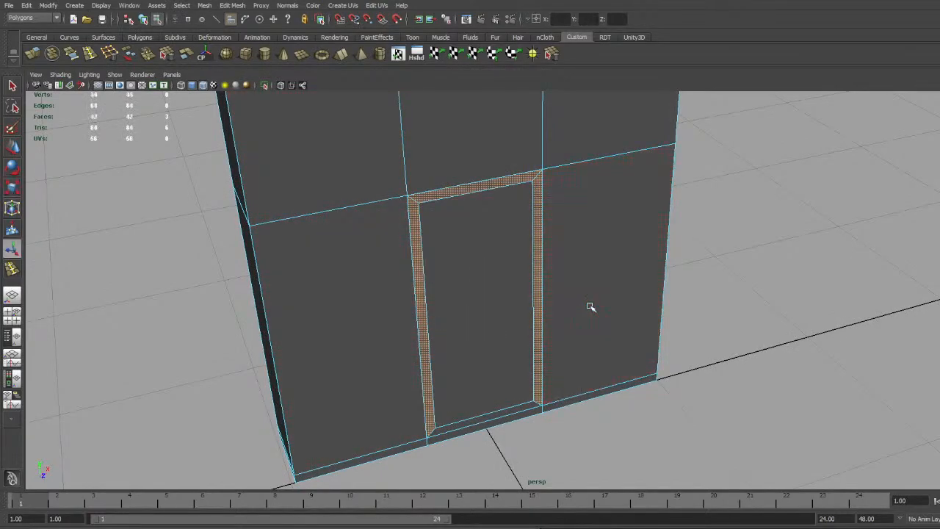
key(w)
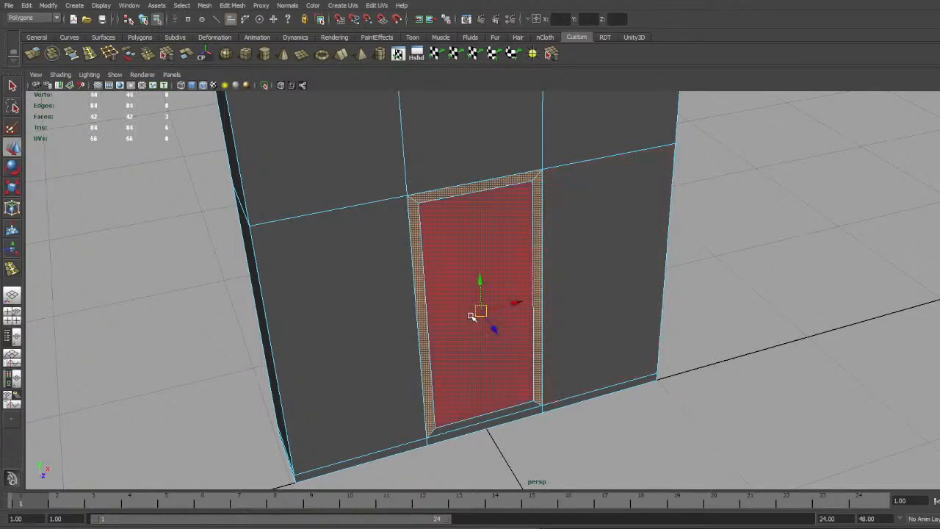
alt+drag(480, 314, 577, 287)
alt+middle_drag(577, 287, 564, 239)
alt+right_drag(563, 240, 562, 323)
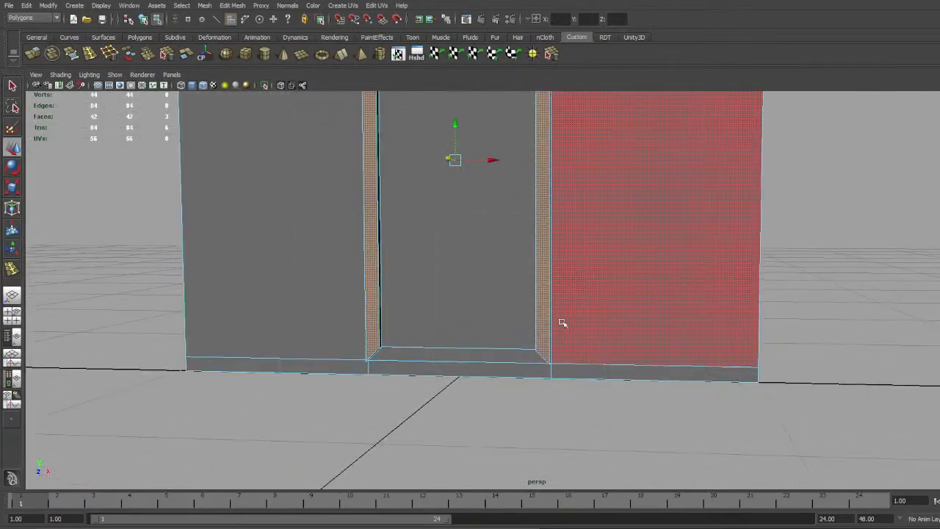
Examine the base of the extruded door frame, return to object mode and select the whole box
alt+drag(331, 359, 399, 361)
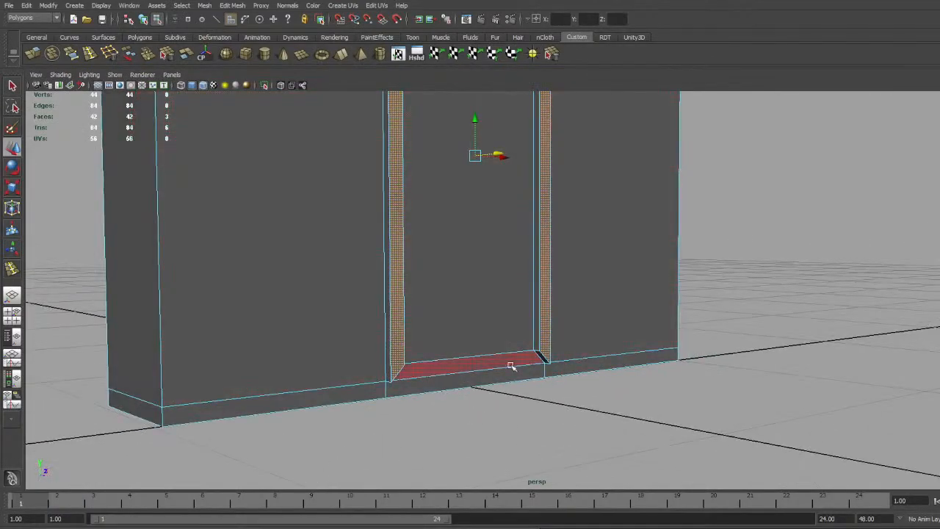
alt+drag(569, 359, 522, 362)
scroll(637, 373, down, 4)
alt+drag(636, 371, 584, 359)
scroll(584, 360, up, 1)
right_drag(584, 360, 685, 297)
click(792, 271)
alt+drag(684, 298, 682, 316)
click(544, 216)
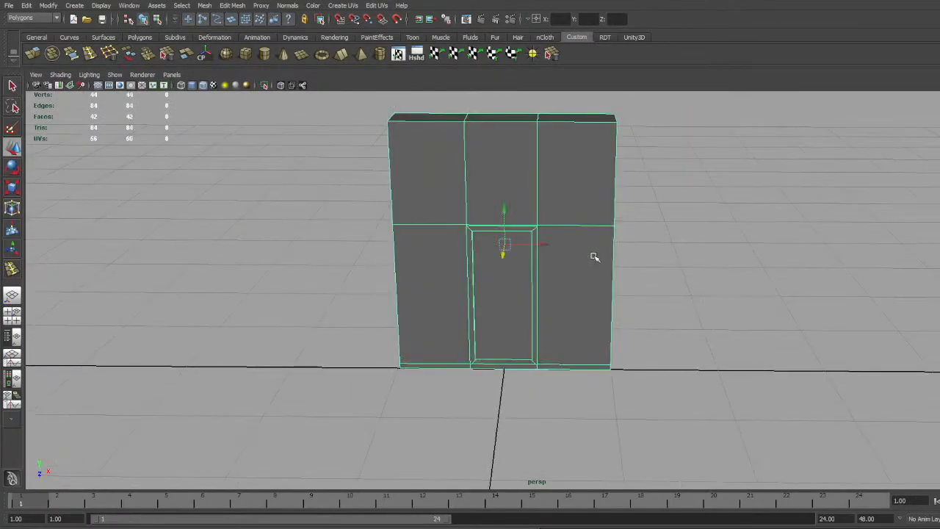
Undo the door frame extrusion, the face inset and the base edge loop, returning to the selected box in object mode
key(ctrl+z)
key(ctrl+z)
key(ctrl+z)
key(ctrl+z)
key(ctrl+z)
key(ctrl+z)
key(ctrl+z)
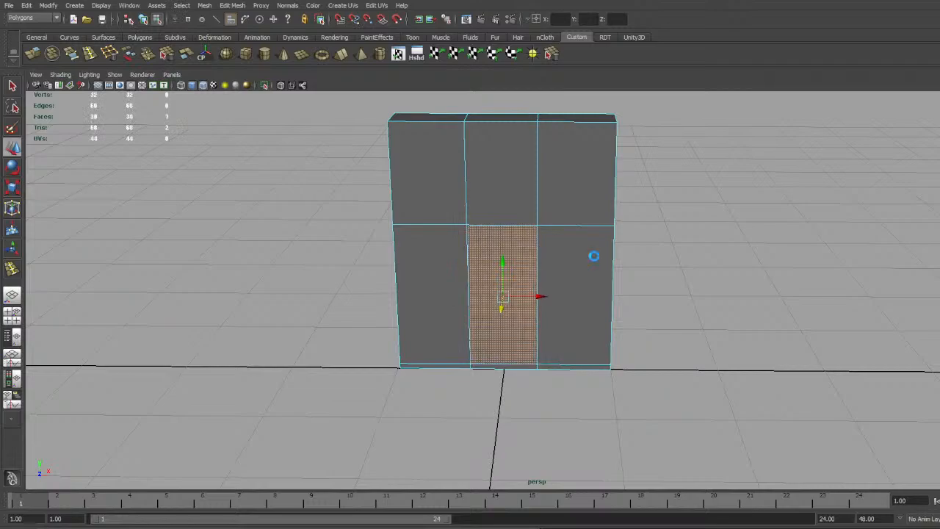
key(ctrl+z)
key(ctrl+z)
key(ctrl+z)
key(ctrl+z)
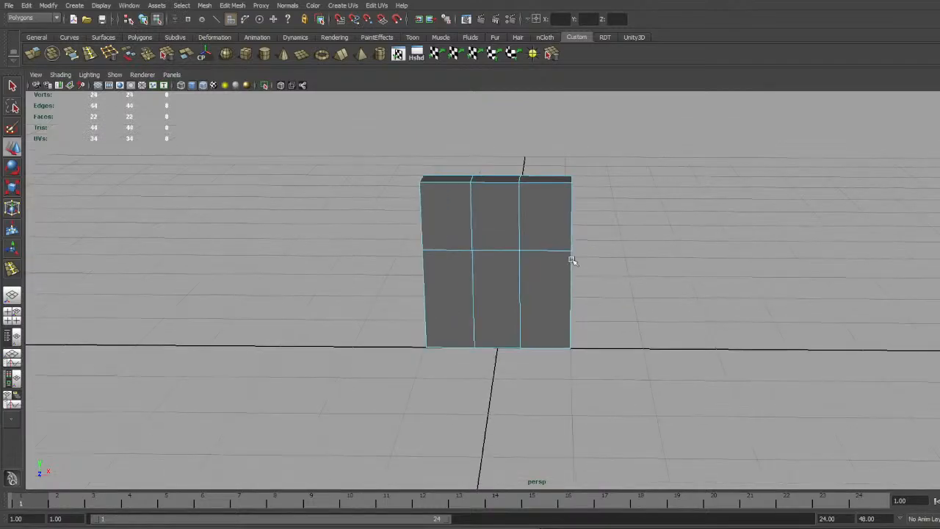
key(ctrl+z)
key(ctrl+z)
key(ctrl+z)
key(ctrl+z)
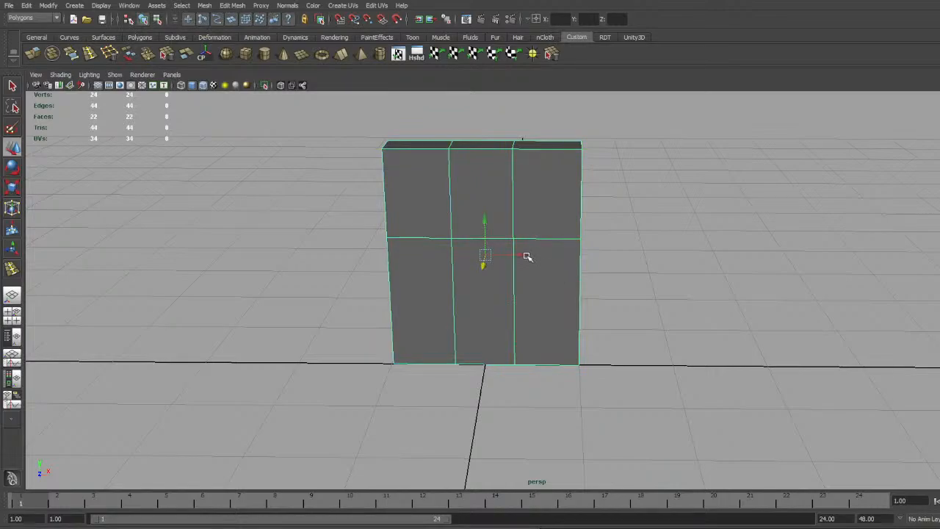
Duplicate the box and move the copy along X so it stands beside the original
key(ctrl+d)
drag(537, 258, 761, 269)
alt+middle_drag(458, 297, 507, 281)
scroll(507, 281, up, 4)
Try extruding the lower middle front face of the original box, and undo the extrusion
click(529, 277)
key(F11)
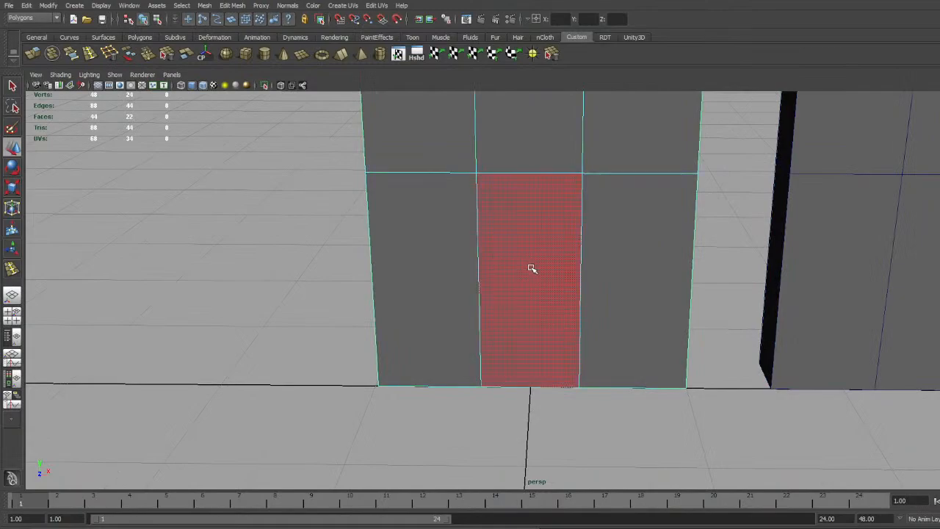
click(531, 268)
key(ctrl+e)
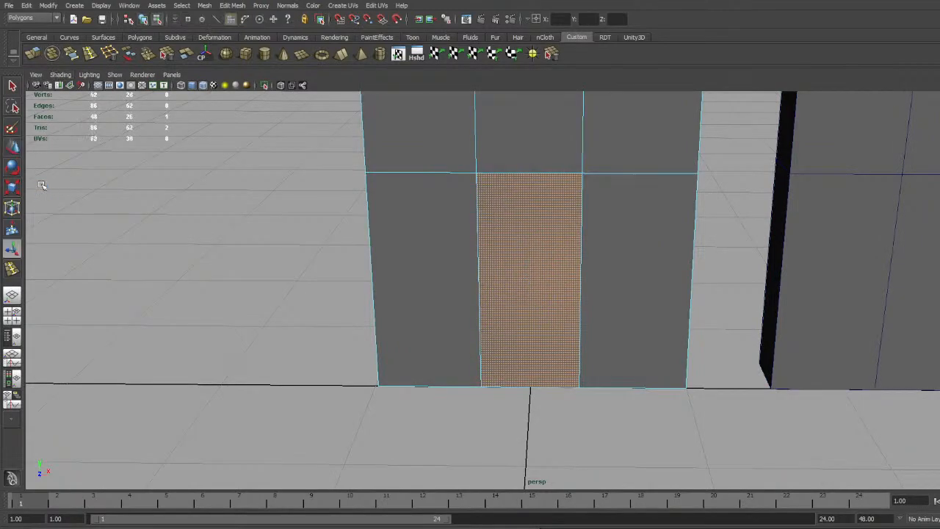
key(ctrl+z)
Insert a horizontal edge loop just above the original box's base and return to the Select tool
click(89, 53)
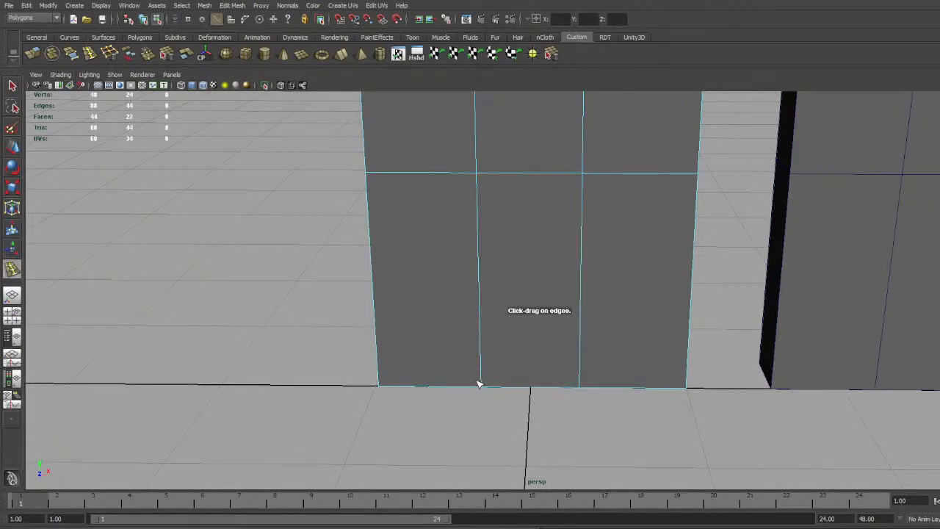
drag(482, 384, 492, 373)
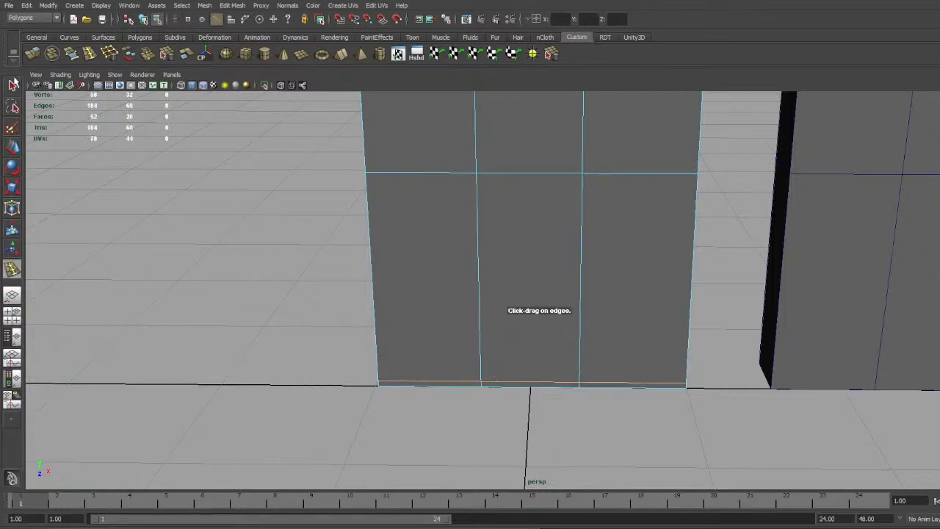
click(13, 85)
Extrude the original box's lower middle front face and scale it inward in width and height to leave a thin border
click(545, 250)
click(32, 54)
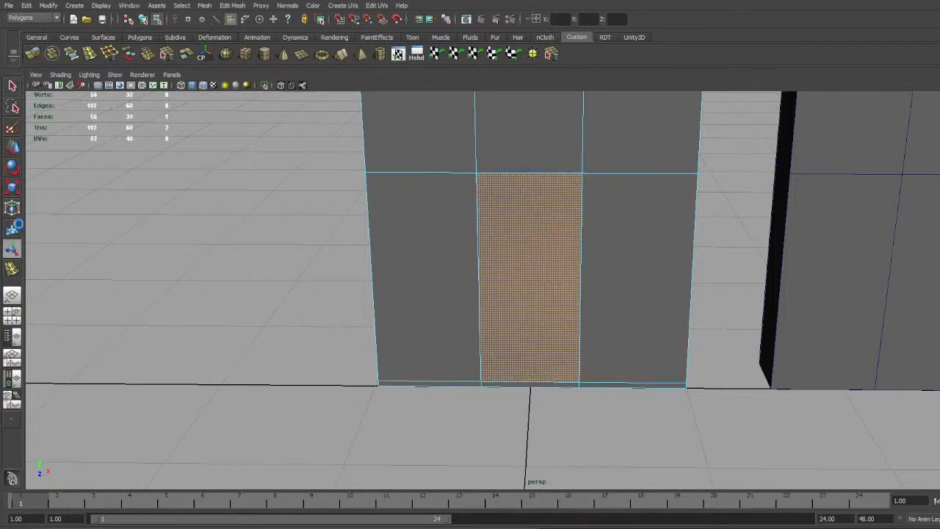
click(12, 187)
drag(579, 281, 531, 231)
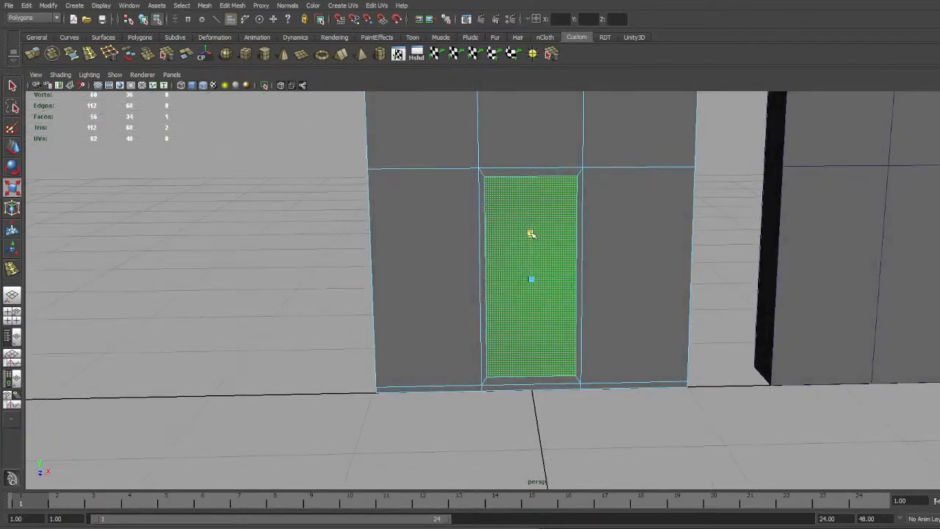
Select the top and two side border faces around the original box's inset door panel and extrude them along Z as a frame
click(506, 172)
shift+click(484, 199)
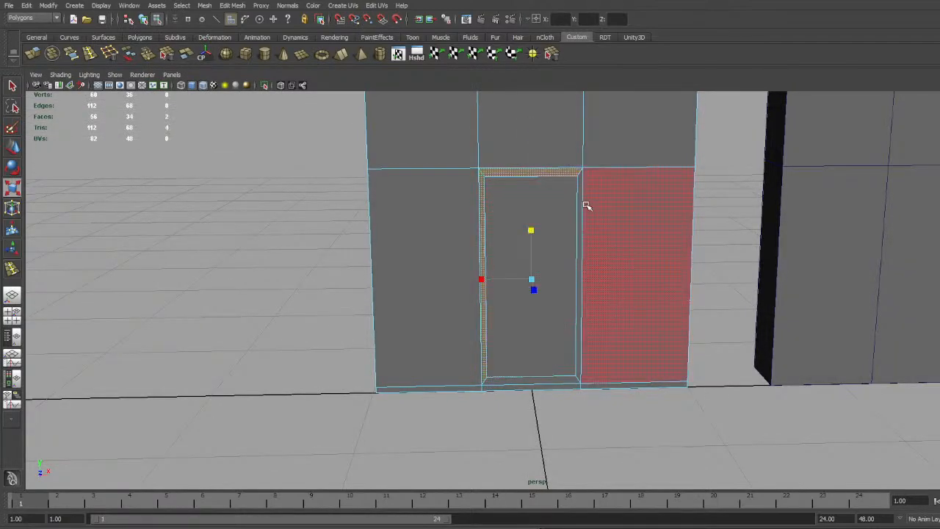
shift+click(579, 209)
click(13, 145)
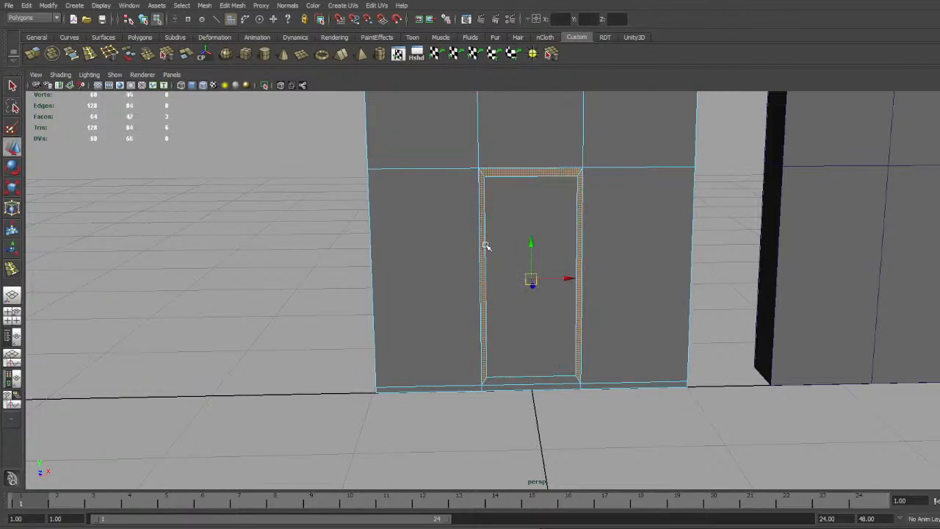
alt+drag(483, 246, 562, 308)
alt+drag(667, 300, 634, 300)
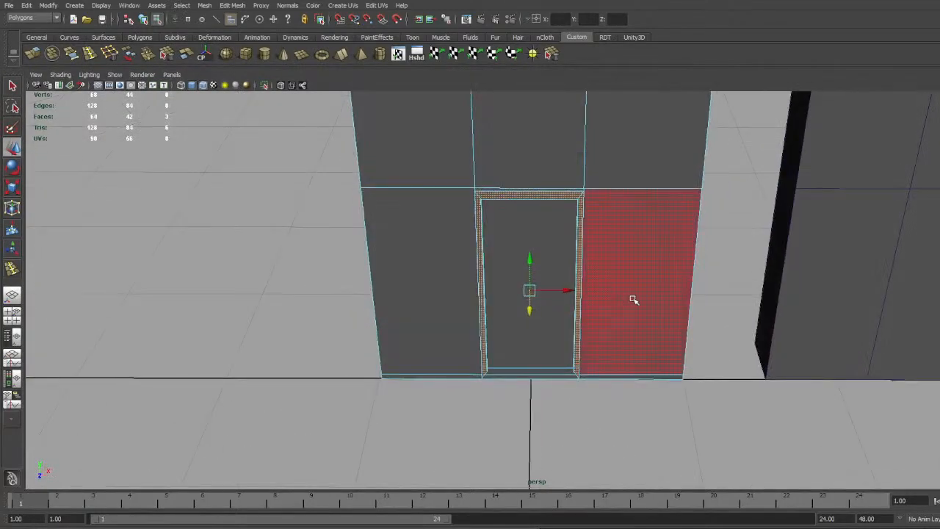
key(F8)
alt+right_drag(632, 296, 604, 237)
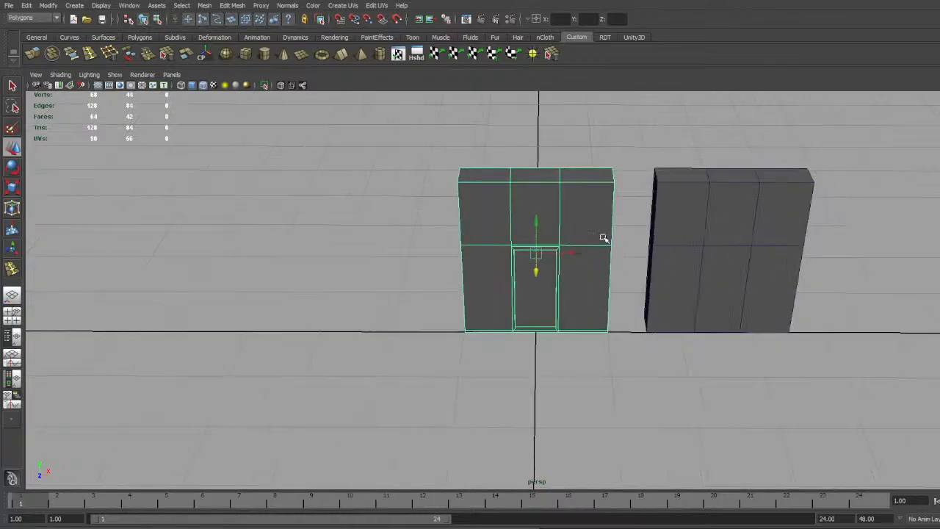
Duplicate the plain box and move the copy along X so it stands beside it as a third box
alt+middle_drag(749, 265, 552, 239)
click(594, 279)
key(f)
alt+drag(588, 275, 609, 229)
alt+middle_drag(619, 295, 552, 264)
scroll(576, 276, down, 5)
key(ctrl+d)
drag(559, 280, 723, 289)
Insert a horizontal edge loop on the middle box just below its existing horizontal edge
scroll(493, 284, up, 3)
scroll(493, 284, up, 3)
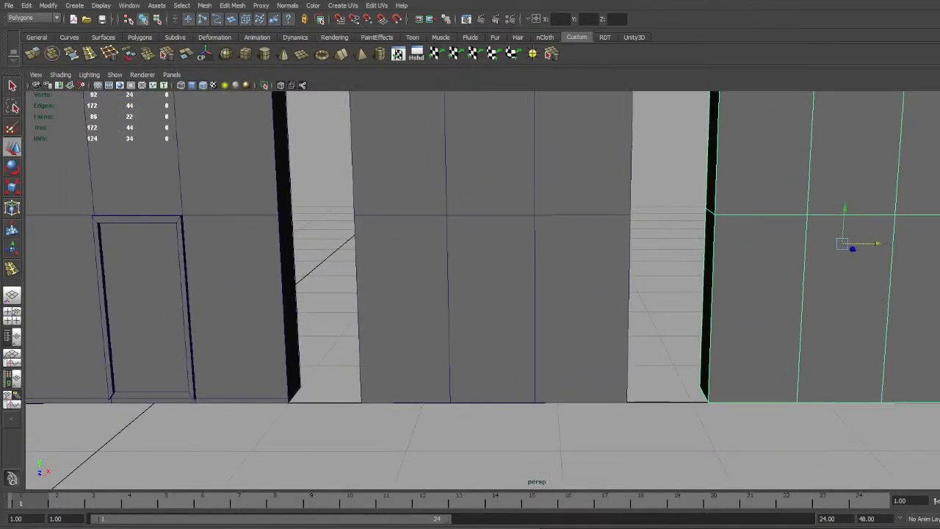
click(480, 296)
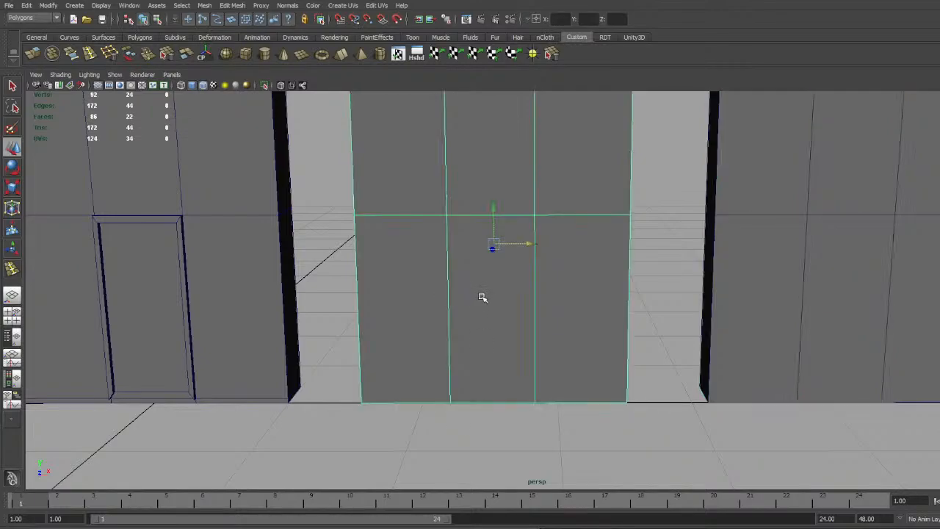
scroll(510, 311, up, 2)
scroll(514, 307, up, 2)
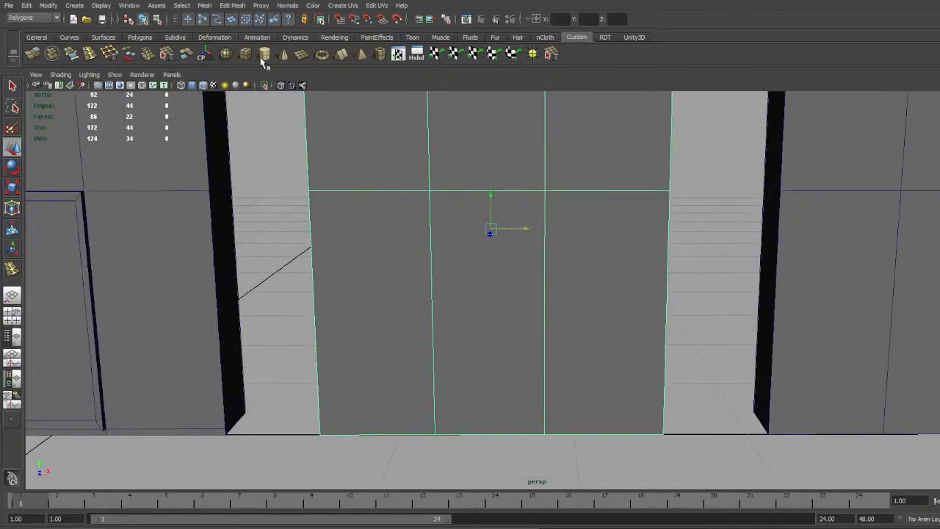
click(90, 56)
alt+middle_drag(422, 251, 442, 264)
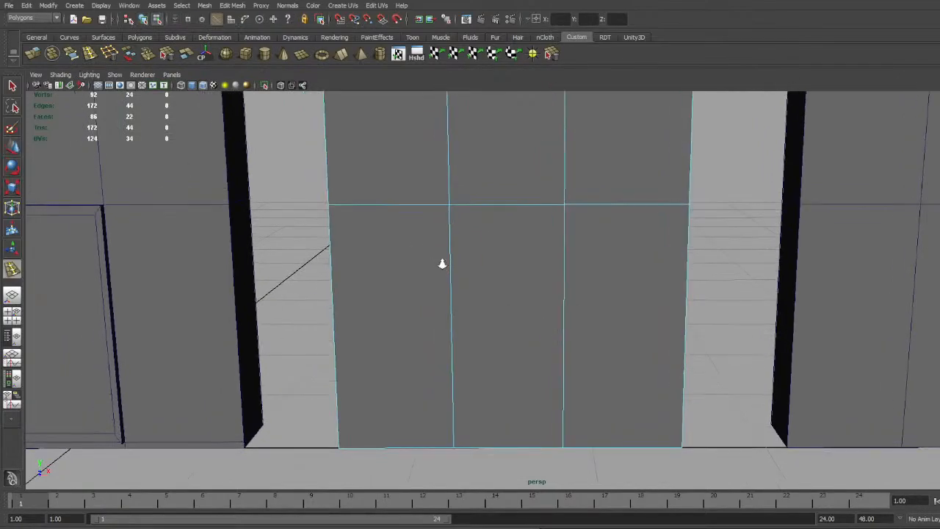
scroll(445, 254, up, 1)
drag(439, 204, 437, 200)
alt+middle_drag(471, 251, 474, 230)
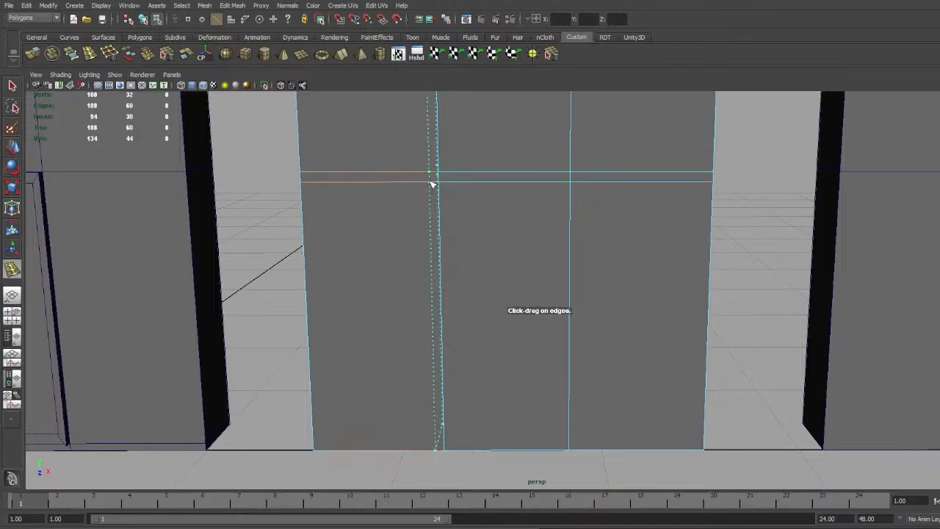
Insert vertical edge loops just outside both vertical edges of the middle box's centre column and return to the Select tool
click(431, 184)
click(584, 184)
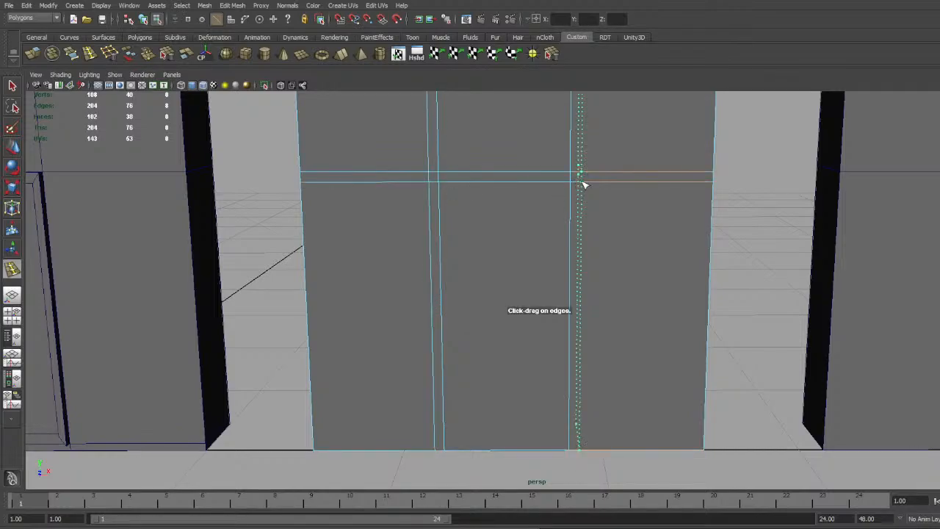
scroll(551, 240, down, 3)
alt+drag(552, 239, 580, 275)
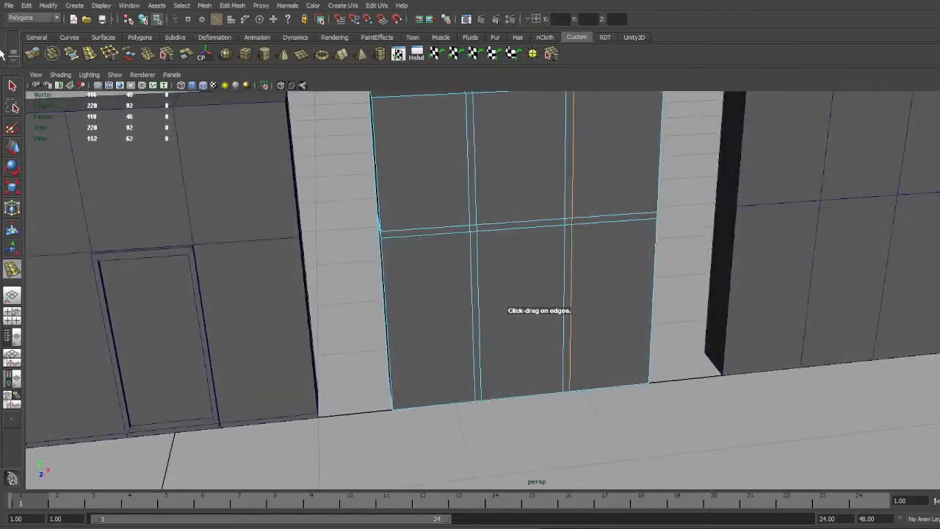
click(13, 88)
Select the five narrow faces forming the door frame on the middle box, extrude them, and push them out along Z
scroll(543, 223, up, 2)
key(F11)
click(487, 206)
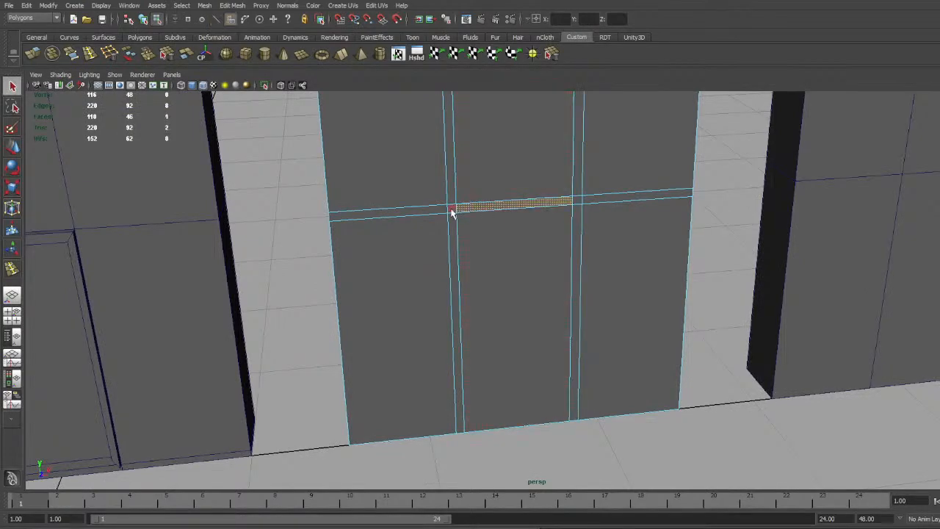
shift+click(451, 208)
shift+click(453, 224)
shift+click(579, 202)
shift+click(576, 219)
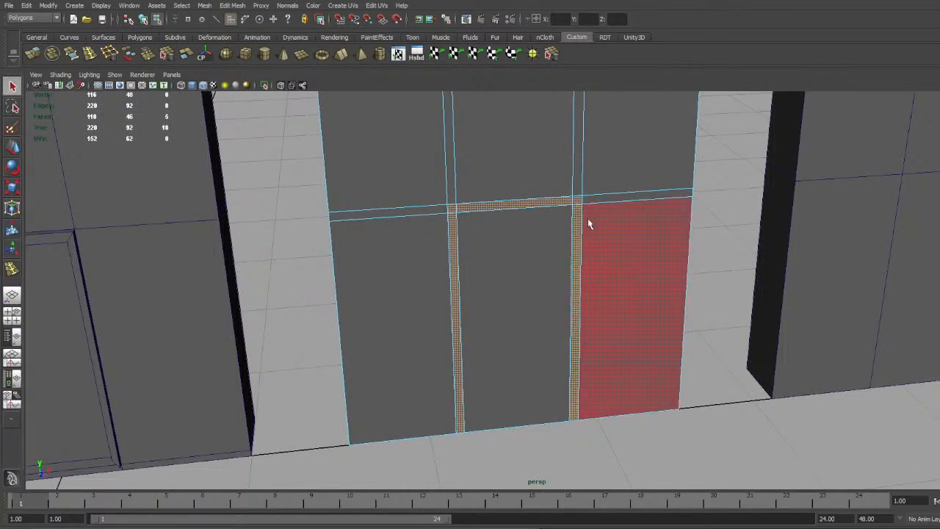
shift+right_drag(587, 218, 593, 353)
key(w)
alt+drag(506, 290, 568, 355)
alt+drag(646, 343, 610, 336)
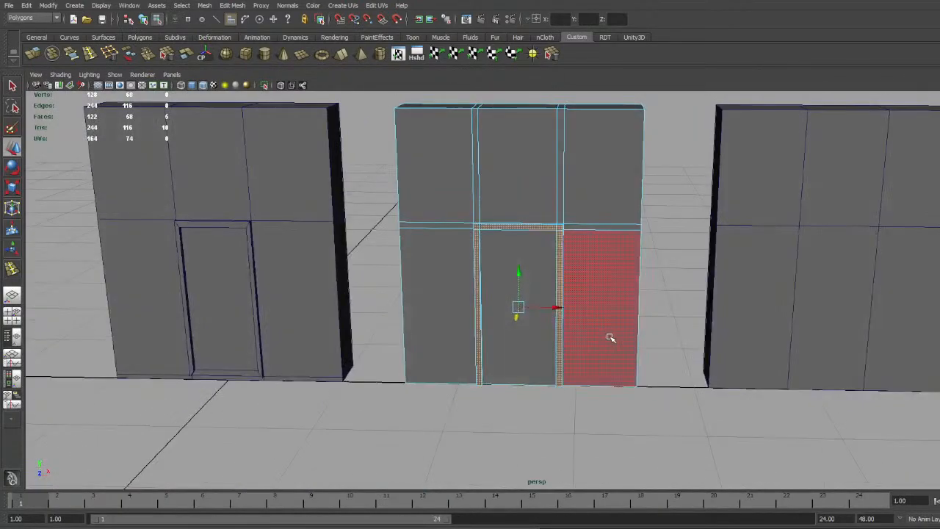
key(F8)
click(646, 355)
alt+middle_drag(646, 355, 587, 345)
scroll(564, 279, down, 3)
scroll(513, 294, up, 3)
alt+middle_drag(460, 313, 467, 316)
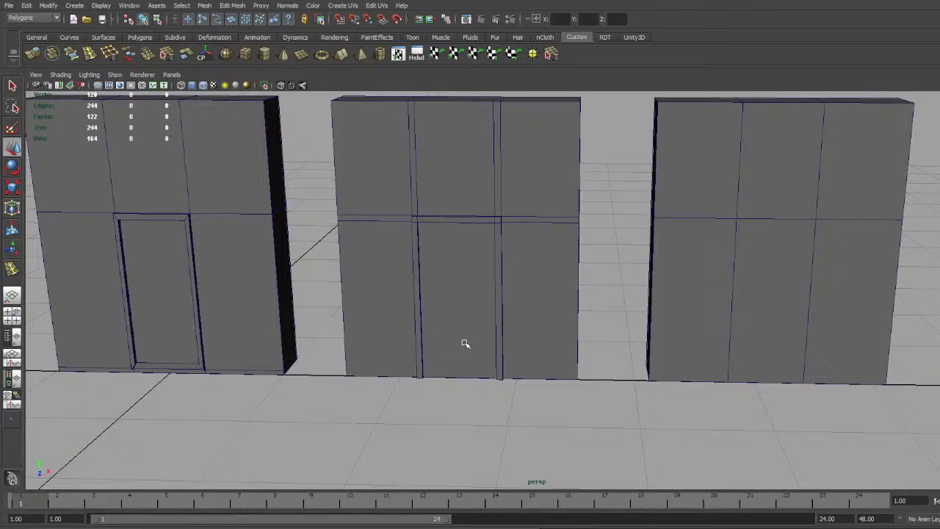
Delete the horizontal edge loop and both vertical edge loops from the third box to leave a plain box
alt+middle_drag(609, 294, 512, 300)
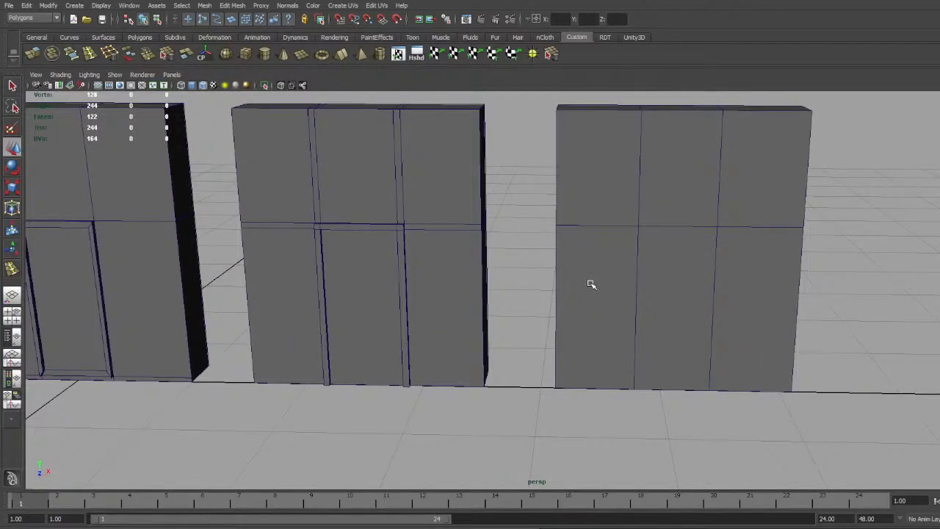
alt+middle_drag(646, 269, 566, 286)
scroll(566, 285, down, 4)
alt+drag(572, 283, 606, 286)
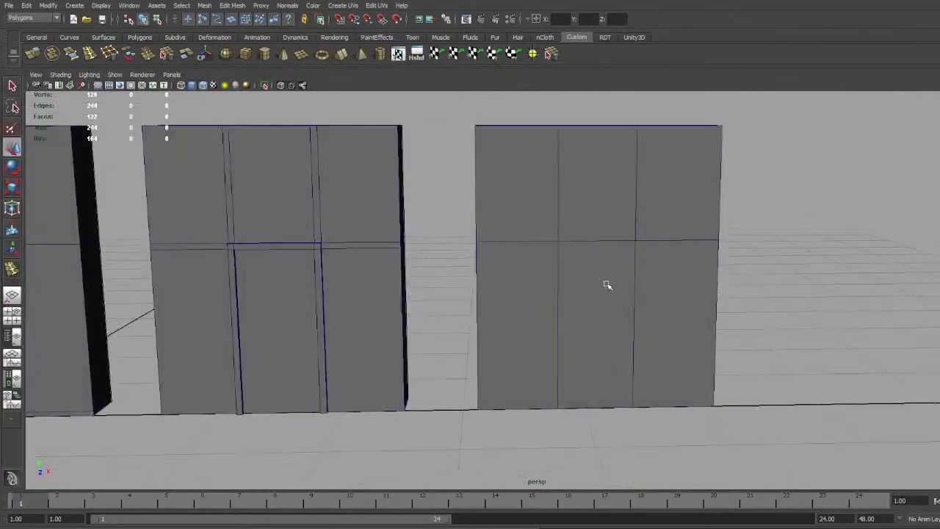
click(604, 227)
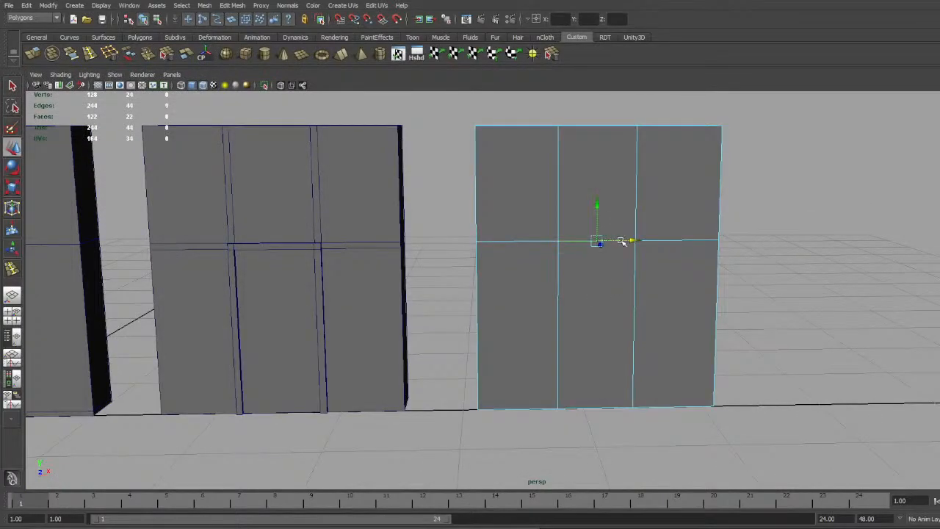
double_click(674, 239)
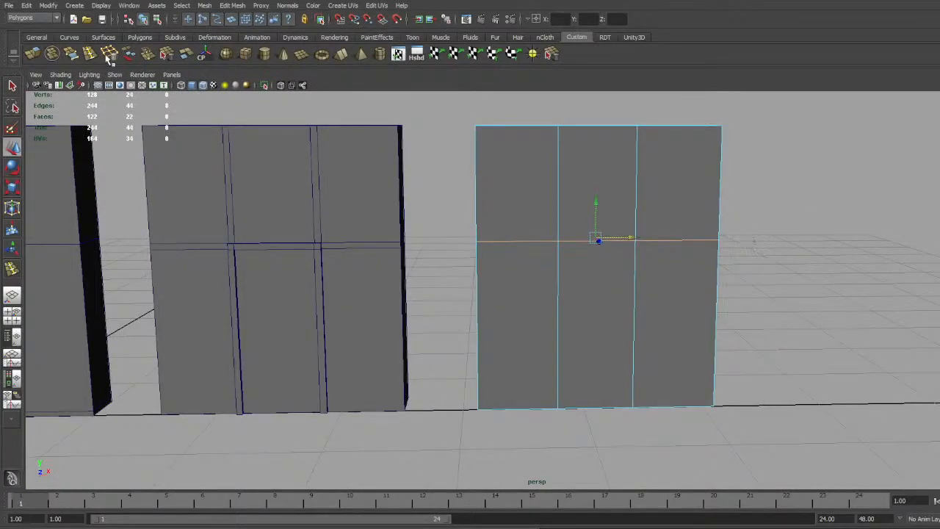
click(111, 56)
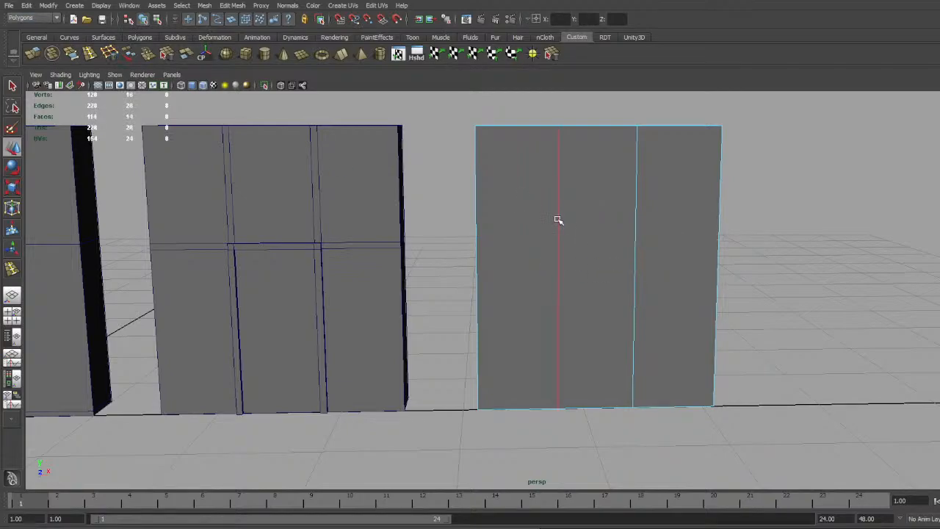
double_click(558, 219)
key(g)
double_click(636, 216)
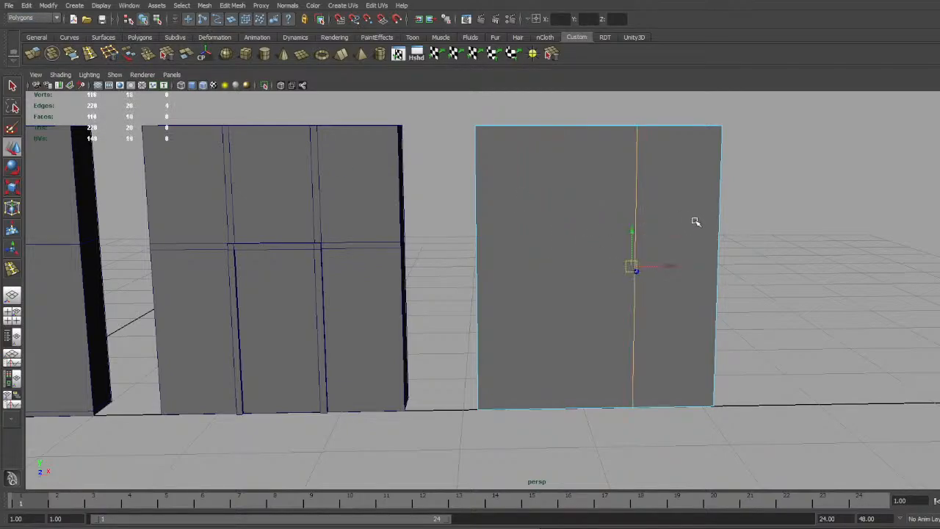
key(g)
scroll(789, 272, down, 3)
alt+drag(787, 281, 730, 306)
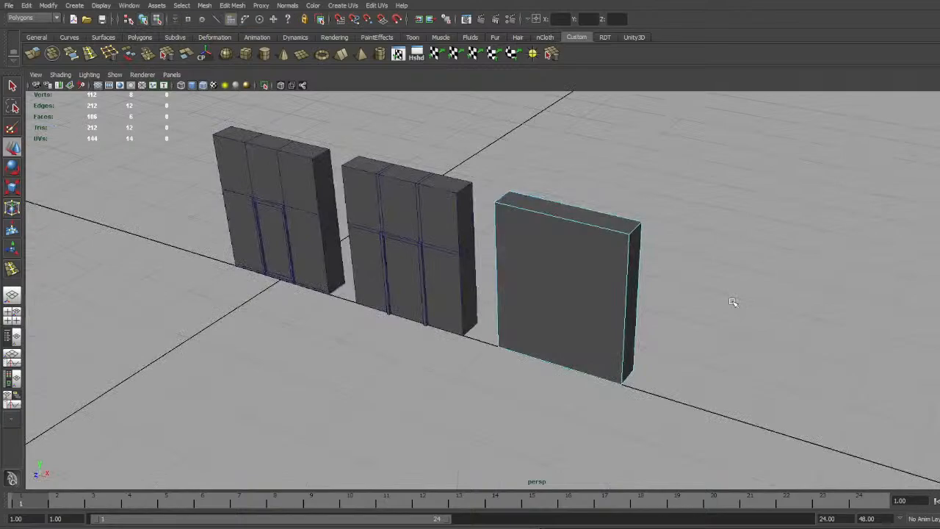
click(734, 301)
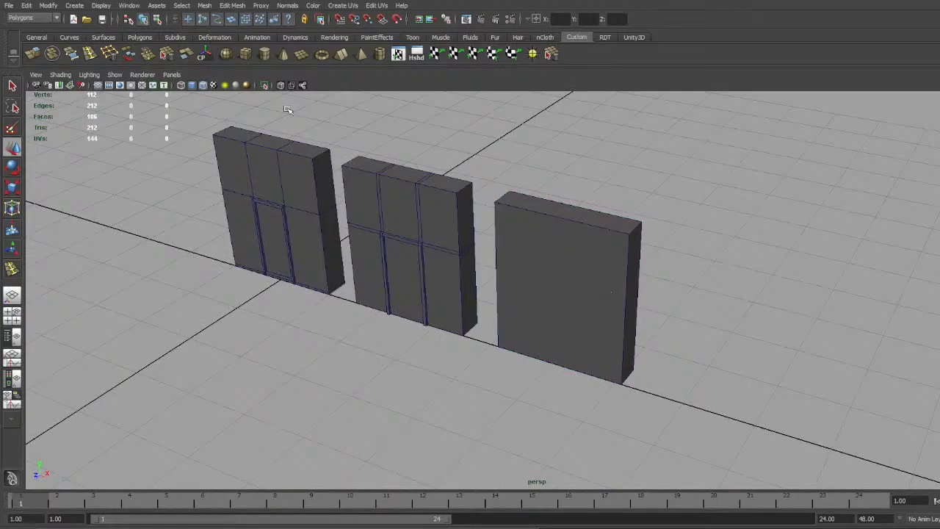
Duplicate the plain box, scale the copy narrower to door width, and place it protruding from the front of the middle box
click(605, 307)
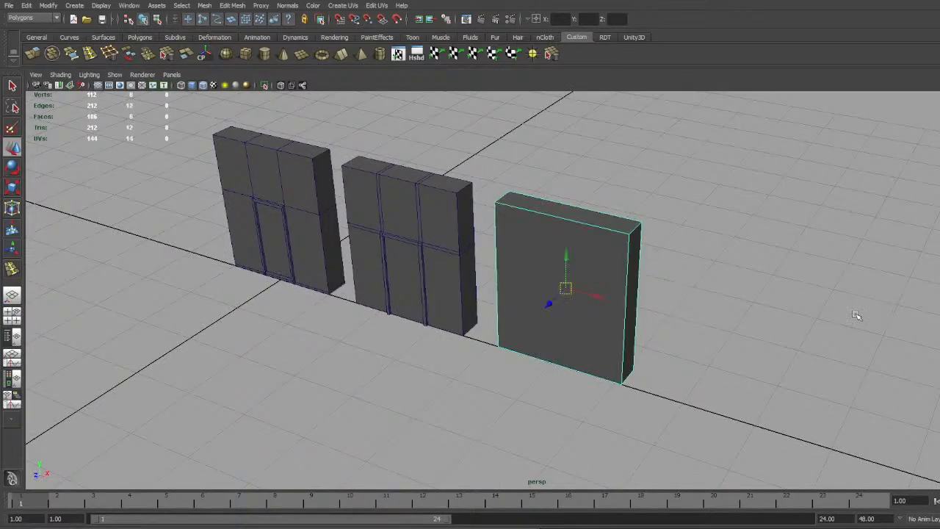
alt+drag(856, 315, 565, 312)
key(ctrl+d)
key(r)
key(w)
drag(635, 267, 347, 268)
key(r)
alt+drag(409, 254, 602, 290)
key(w)
key(r)
scroll(540, 251, down, 2)
alt+drag(540, 252, 532, 274)
Move the narrow box's top vertices down to just below the door frame's top and return to object selection
key(F9)
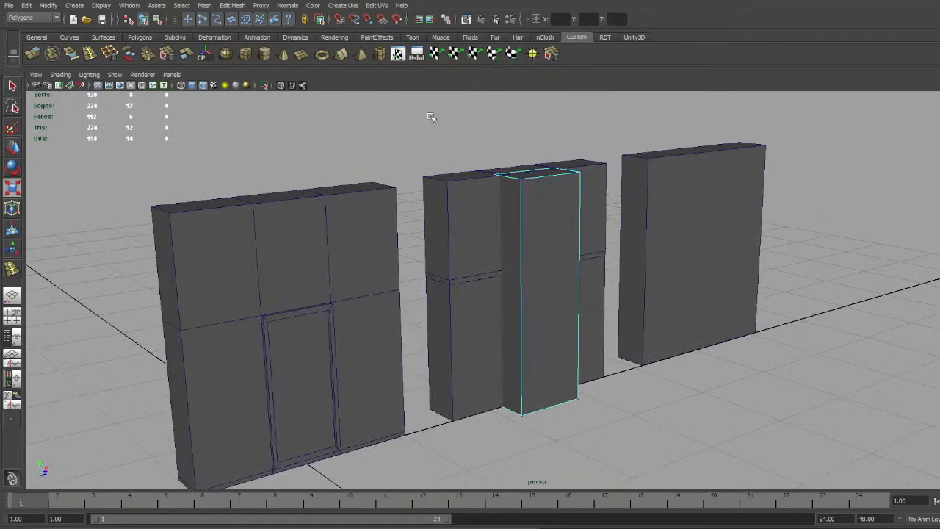
drag(432, 117, 596, 191)
key(w)
drag(537, 141, 543, 234)
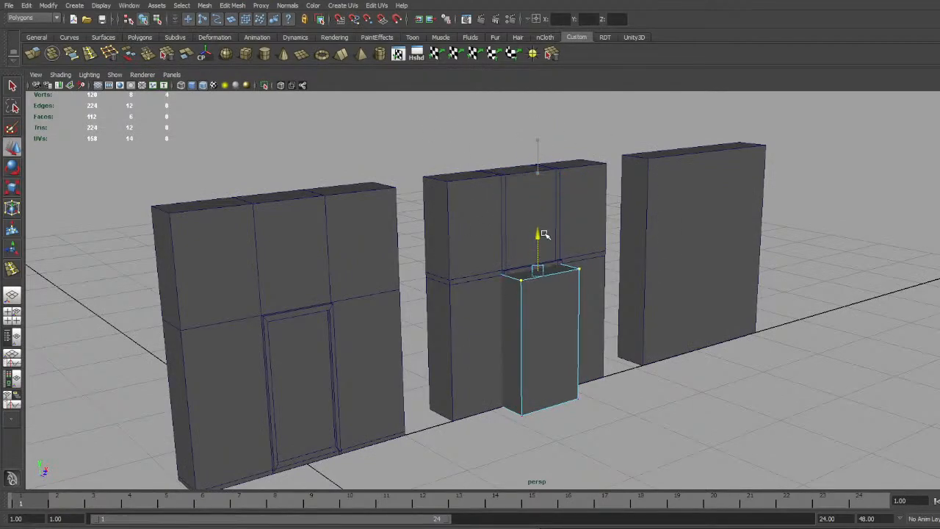
alt+drag(577, 273, 556, 258)
alt+middle_drag(569, 230, 562, 196)
scroll(562, 206, up, 2)
alt+drag(550, 244, 582, 246)
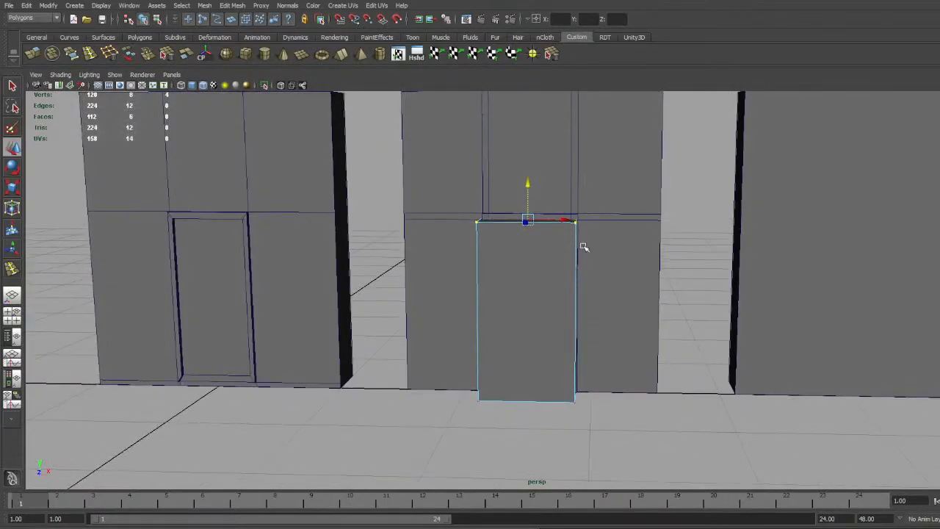
key(F8)
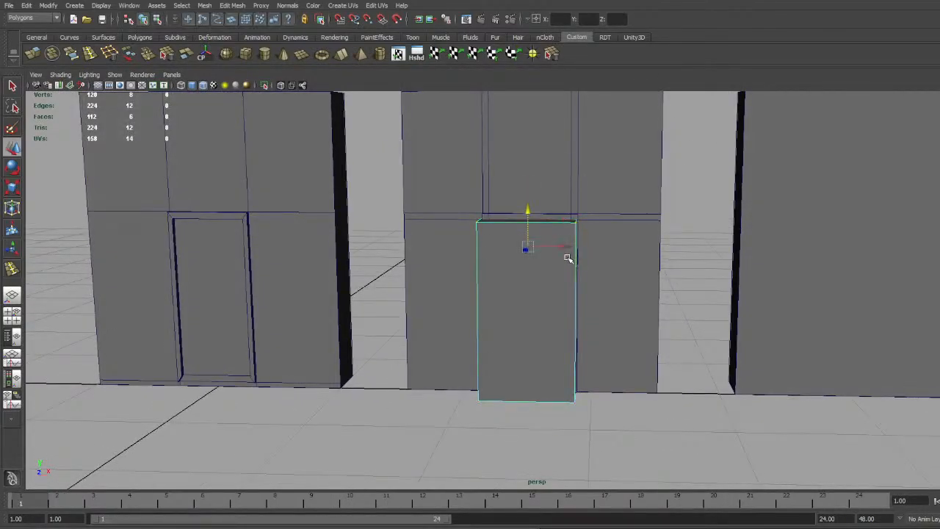
Move the door-sized box along X so it is centred in front of the plain third box
key(r)
drag(573, 247, 901, 271)
key(w)
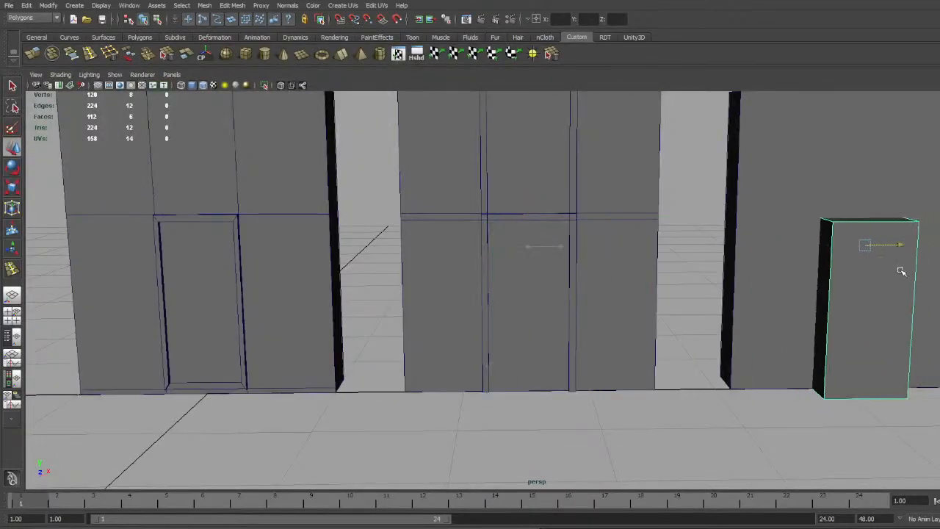
key(f)
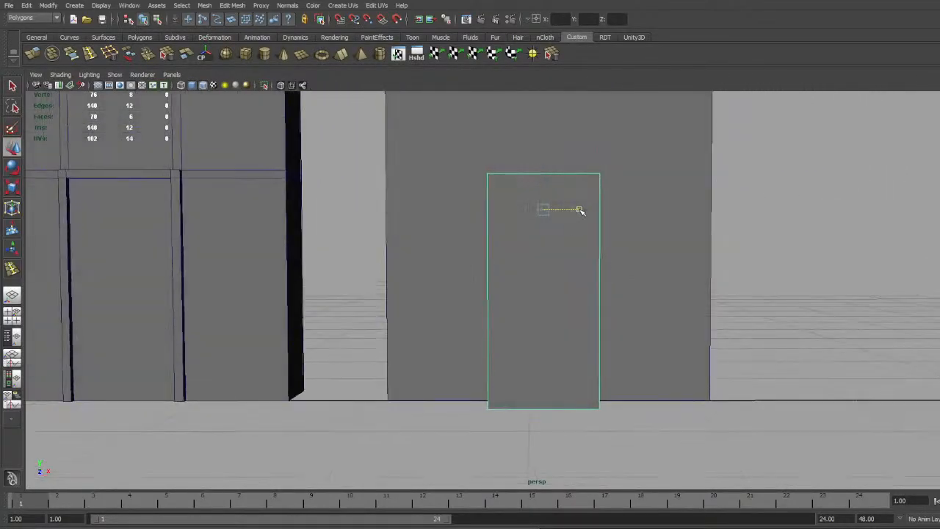
drag(580, 210, 588, 210)
scroll(640, 247, down, 5)
alt+drag(639, 247, 610, 254)
scroll(606, 260, up, 3)
alt+middle_drag(622, 211, 631, 281)
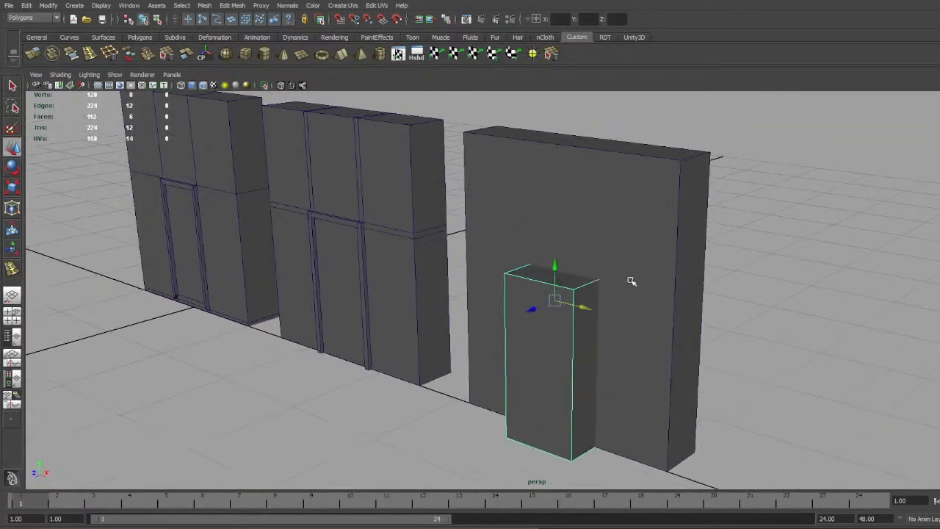
Undo the first attempt, reselect the large box followed by the door-sized box, and subtract the latter with a Boolean difference
shift+click(643, 224)
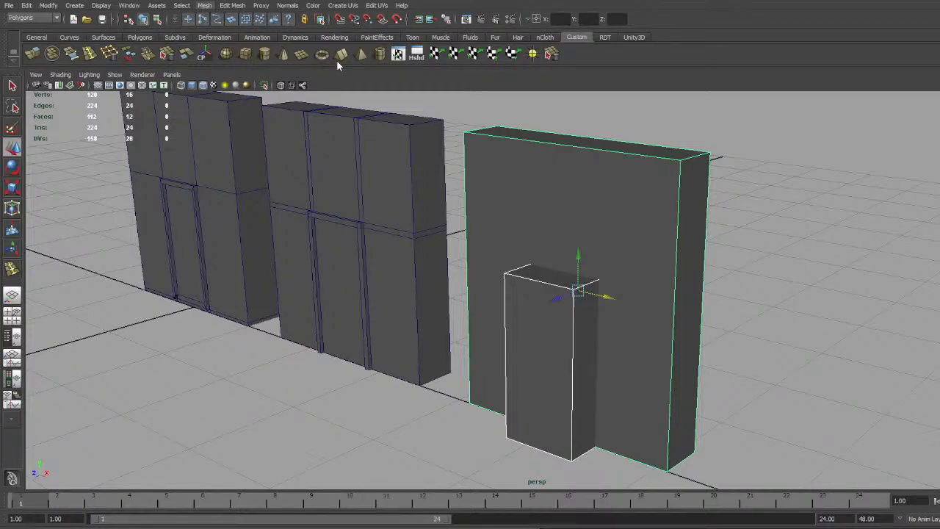
key(ctrl+z)
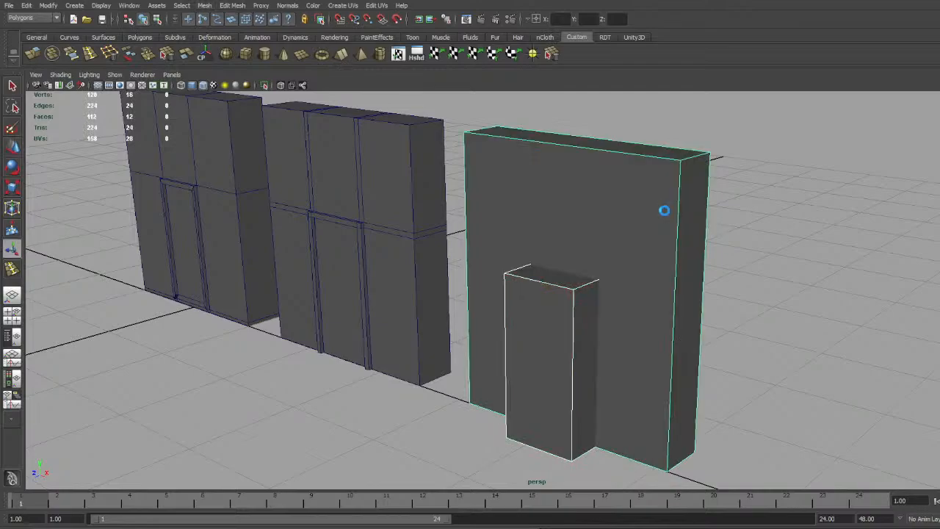
click(649, 184)
shift+click(543, 346)
key(g)
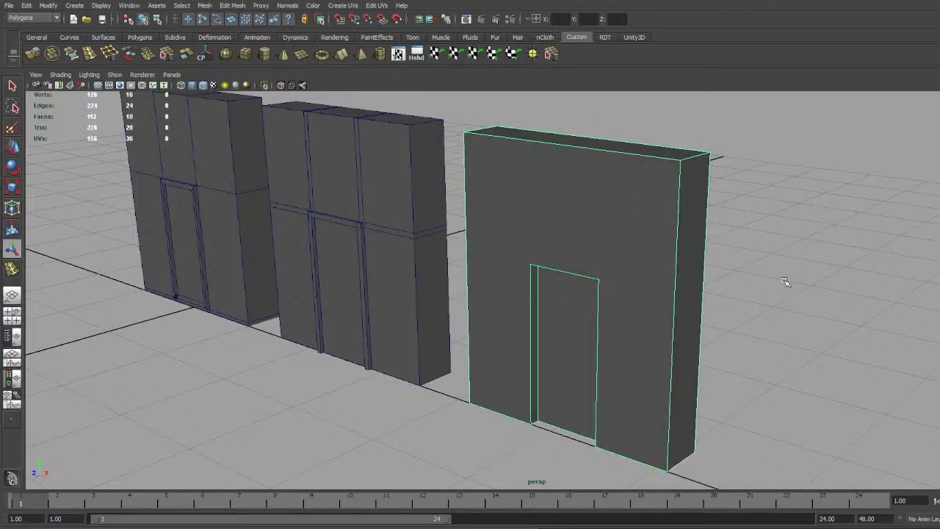
Delete the face filling the doorway cut into the third box, and return to object selection with nothing selected
alt+drag(588, 284, 629, 272)
alt+middle_drag(643, 210, 646, 153)
alt+right_drag(646, 154, 700, 232)
alt+drag(700, 233, 564, 237)
alt+middle_drag(564, 238, 609, 235)
alt+drag(527, 167, 597, 264)
click(597, 264)
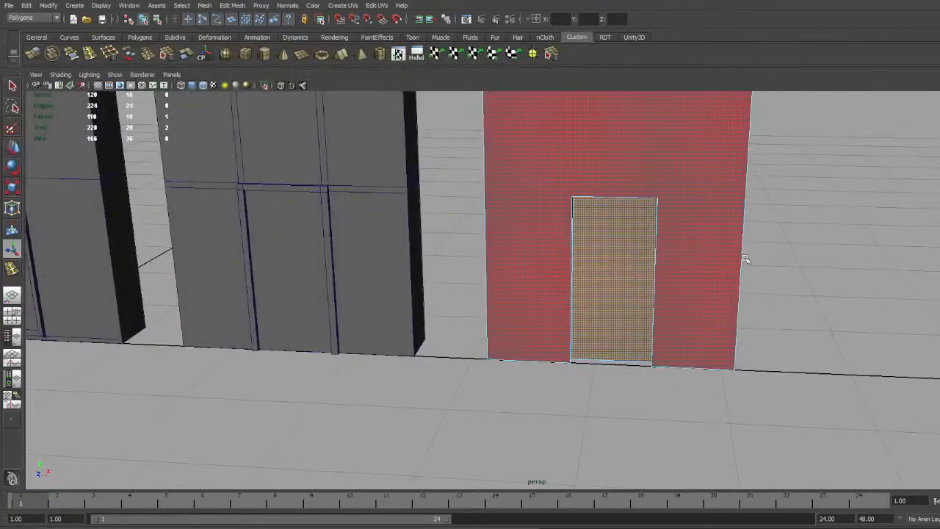
key(Delete)
scroll(703, 301, up, 3)
alt+drag(681, 298, 651, 317)
scroll(651, 317, down, 4)
key(F8)
key(F8)
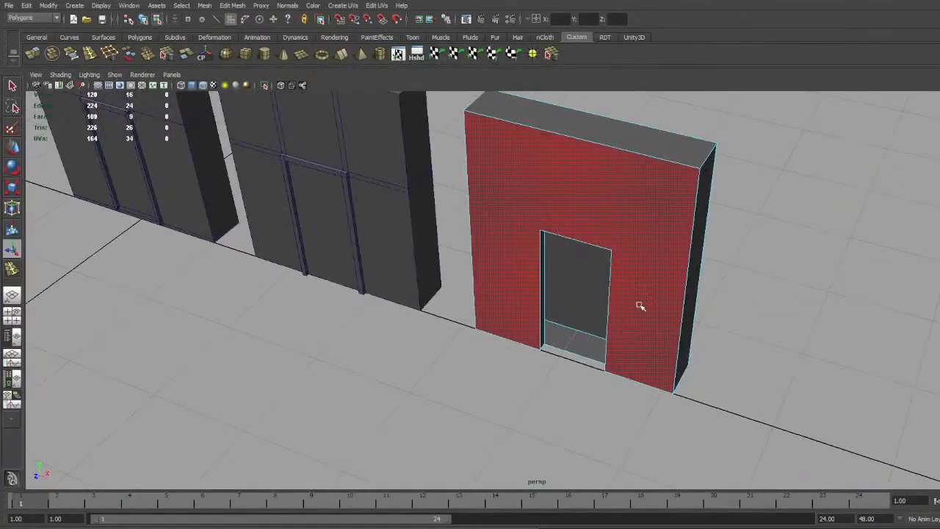
click(749, 256)
Examine the three door boxes side by side from the front and from slightly above
alt+drag(668, 260, 580, 244)
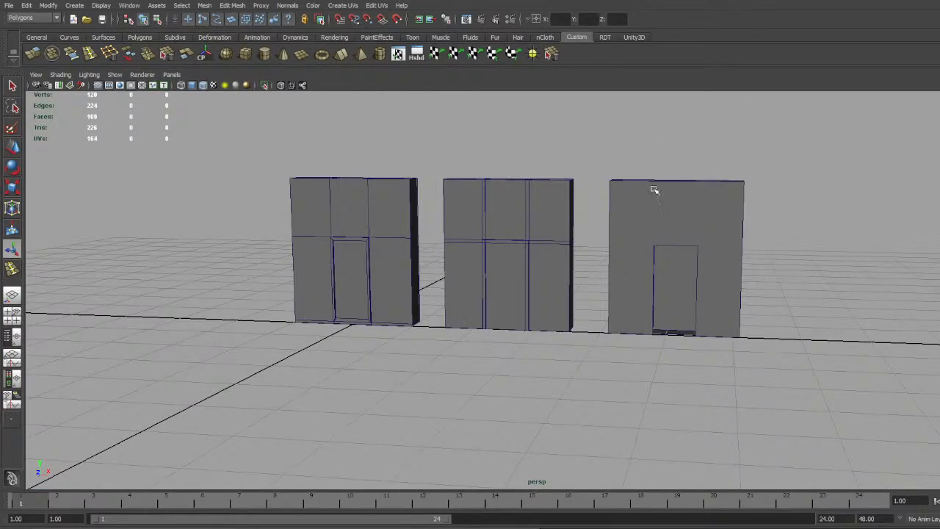
alt+drag(354, 282, 382, 304)
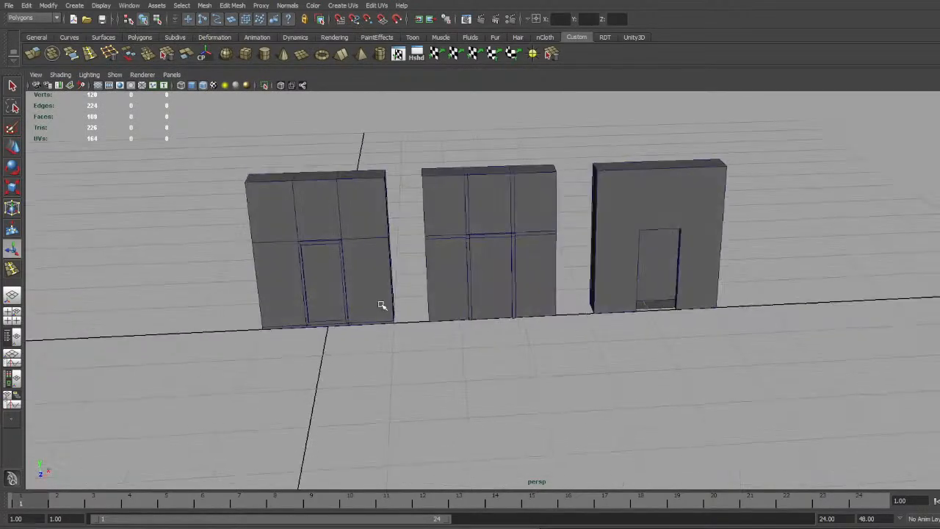
alt+right_drag(382, 304, 462, 335)
alt+drag(462, 335, 503, 337)
alt+middle_drag(503, 338, 504, 343)
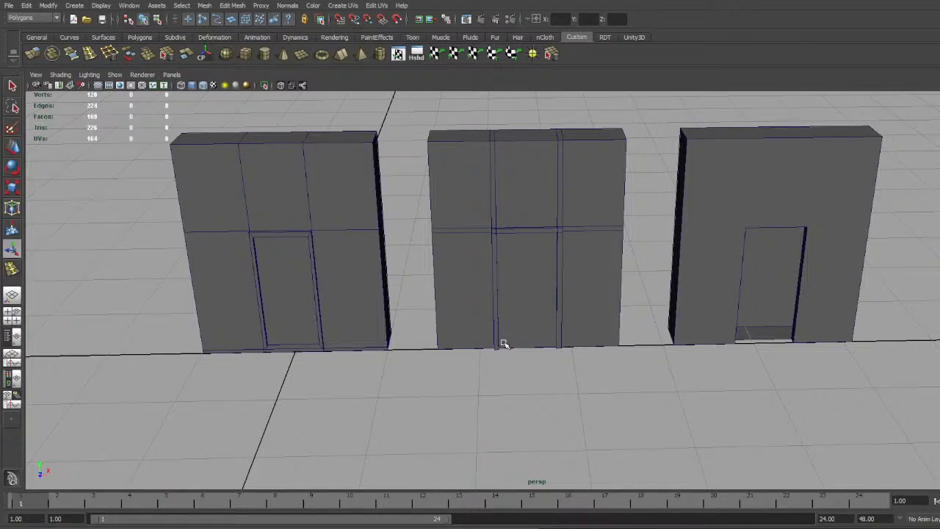
alt+right_drag(568, 285, 639, 311)
alt+drag(639, 310, 530, 309)
alt+middle_drag(530, 309, 547, 320)
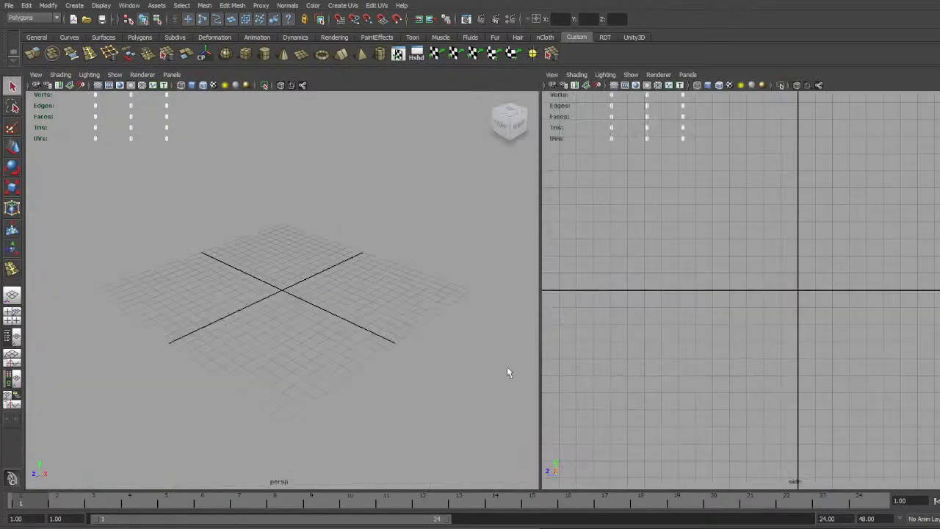
Maximize the perspective view of the empty scene and draw a tall, shallow polygon box standing on the grid near the origin
key(space)
alt+drag(495, 291, 574, 295)
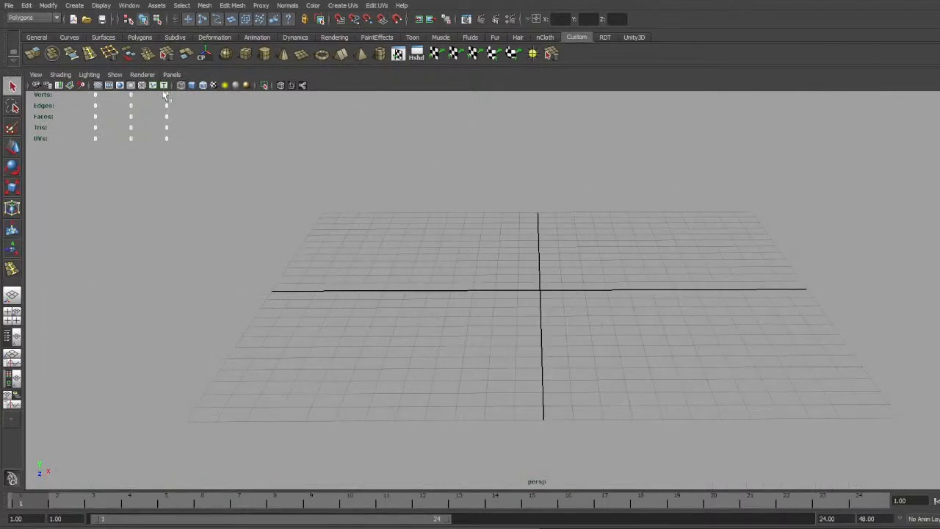
alt+drag(519, 207, 574, 276)
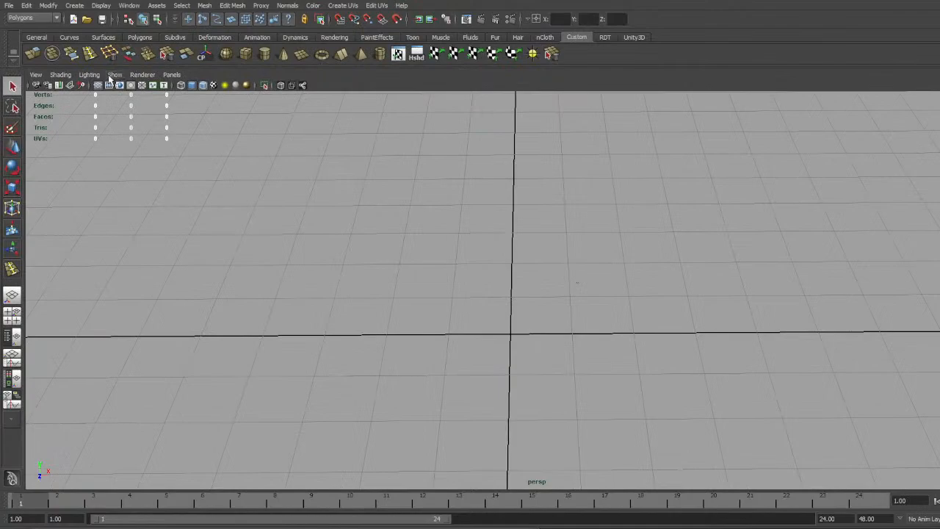
click(246, 54)
alt+middle_drag(642, 307, 686, 261)
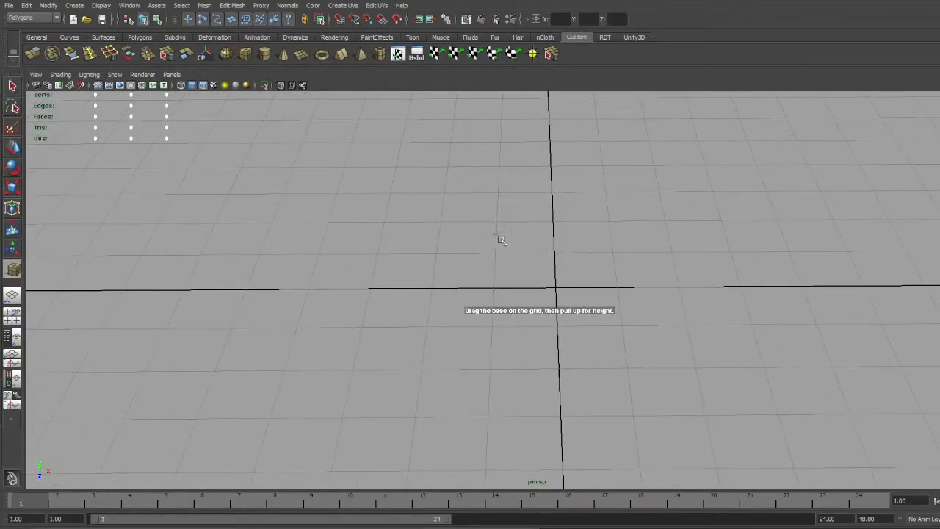
drag(497, 255, 617, 287)
alt+right_drag(620, 275, 588, 266)
alt+drag(588, 265, 581, 168)
alt+right_drag(593, 213, 592, 230)
alt+drag(593, 230, 609, 196)
Activate the Scale tool and examine the new wall-shaped box from its side and front
key(r)
click(680, 174)
scroll(680, 174, down, 3)
scroll(643, 202, up, 3)
click(575, 200)
click(652, 198)
alt+middle_drag(635, 227, 631, 251)
alt+drag(631, 251, 673, 275)
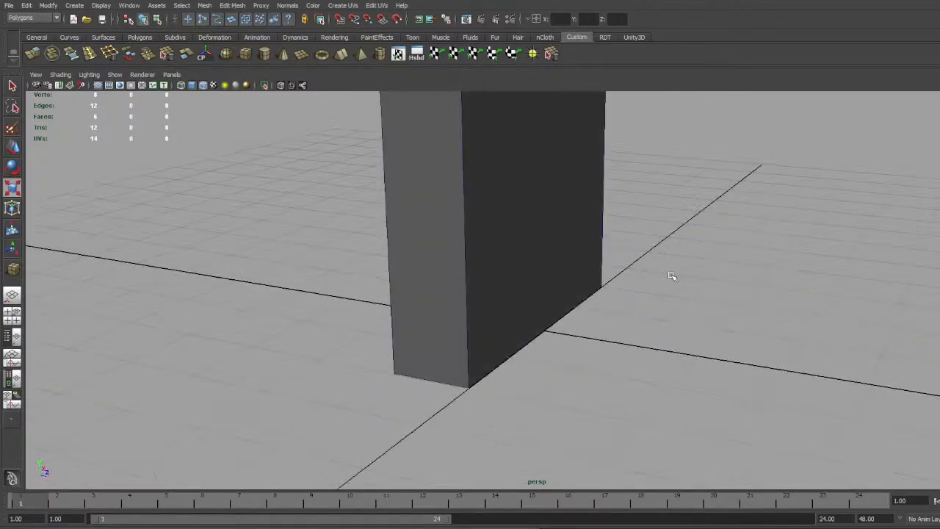
scroll(539, 218, down, 3)
click(565, 230)
click(718, 242)
alt+drag(717, 242, 653, 256)
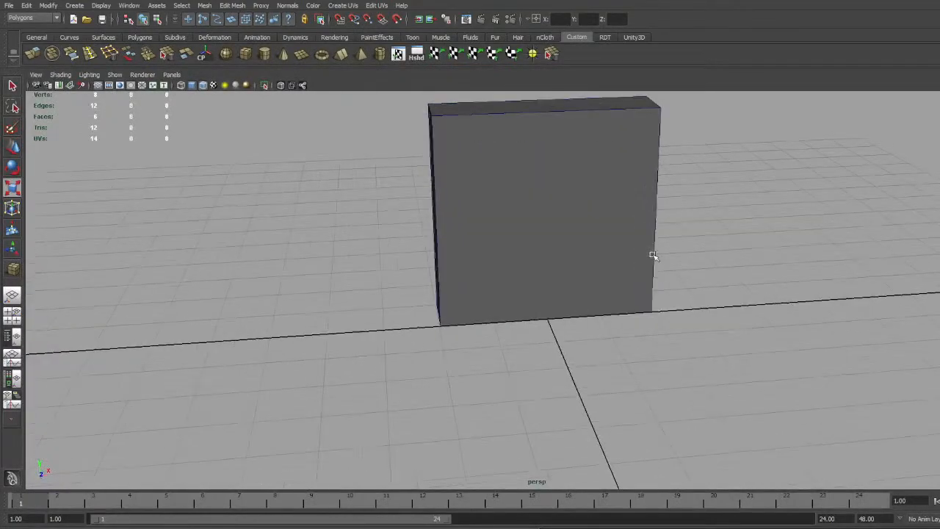
alt+middle_drag(652, 257, 595, 298)
scroll(595, 298, up, 1)
mouse_move(596, 298)
alt+mouse_down()
mouse_move(582, 275)
mouse_move(627, 293)
mouse_move(589, 296)
alt+mouse_up()
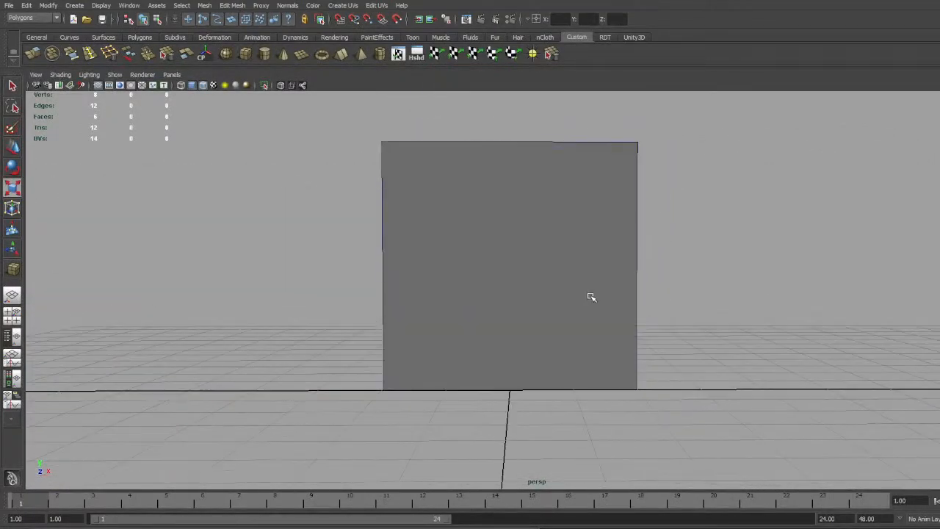
Insert two horizontal edge loops around the box, one below its top and one near mid-height, undoing a misplaced loop
scroll(590, 294, up, 2)
click(536, 274)
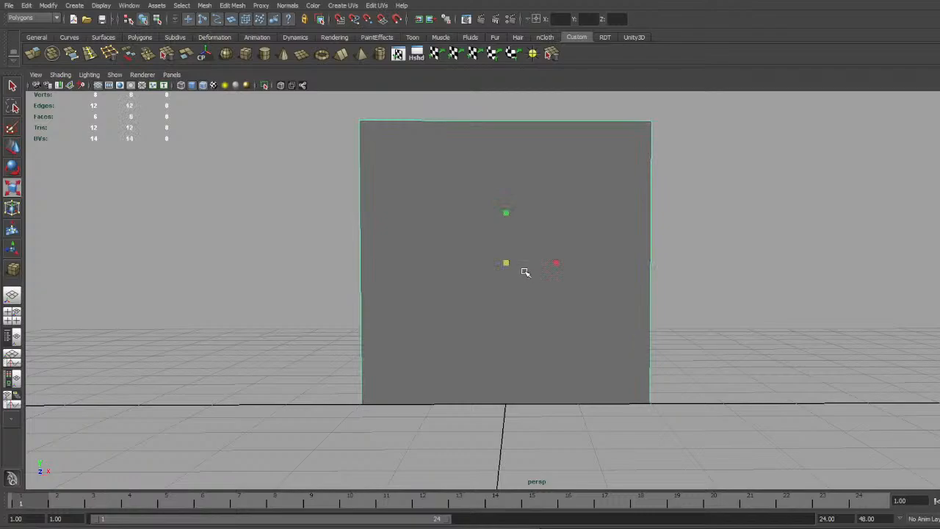
click(89, 52)
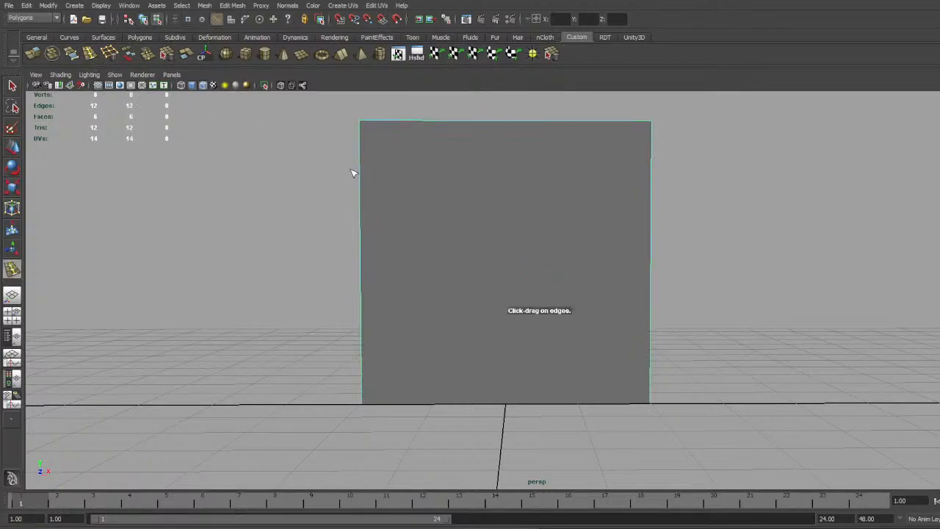
drag(361, 156, 362, 175)
drag(364, 244, 362, 257)
drag(367, 174, 431, 176)
key(ctrl+z)
Insert vertical edge loops at the box's thirds and close to both of its ends, and return to object selection
drag(351, 163, 357, 165)
alt+drag(430, 166, 453, 147)
alt+middle_drag(619, 173, 552, 160)
drag(579, 133, 485, 126)
alt+drag(484, 125, 765, 282)
key(F8)
click(12, 86)
Duplicate the subdivided box and place the copy beside the original with a small gap between them
click(550, 235)
scroll(550, 235, down, 3)
key(e)
key(w)
key(ctrl+d)
scroll(543, 266, up, 3)
alt+middle_drag(392, 256, 451, 269)
scroll(446, 263, up, 3)
Extrude the large upper-left panel face of the left box and scale it slightly inward to leave a thin border
alt+drag(300, 238, 326, 209)
click(326, 209)
alt+middle_drag(340, 219, 392, 260)
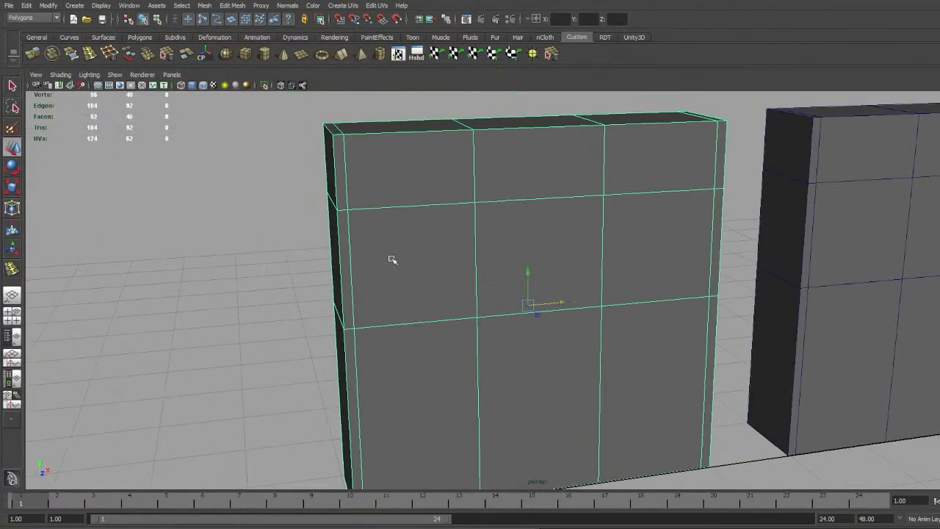
alt+drag(392, 260, 428, 260)
key(F11)
click(417, 220)
alt+drag(604, 214, 594, 237)
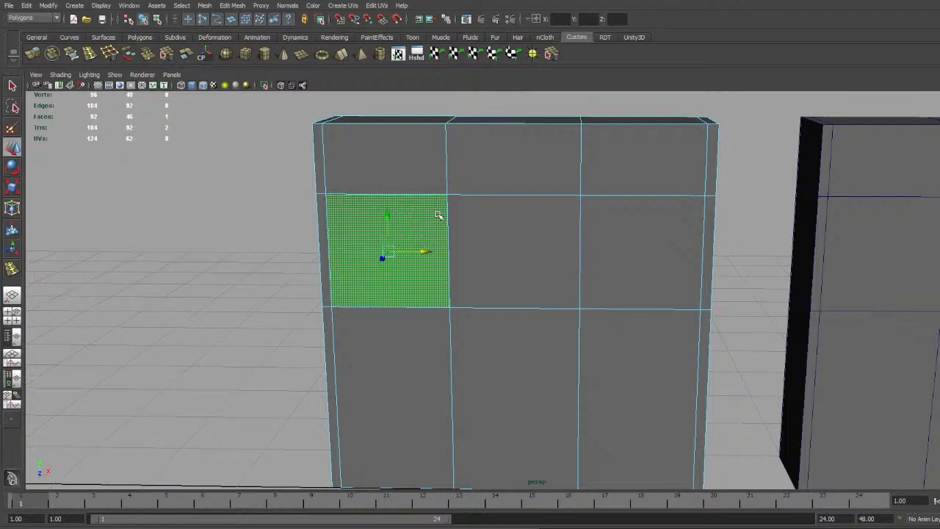
alt+drag(438, 215, 569, 255)
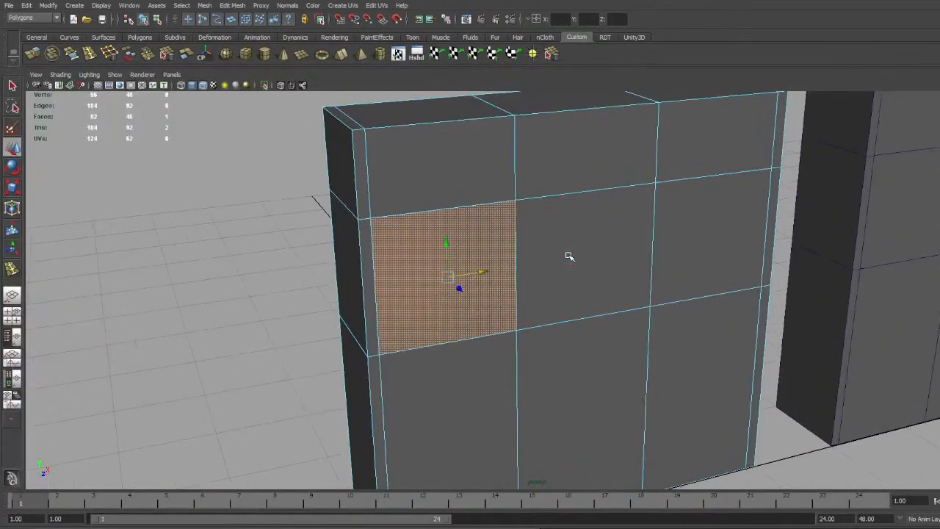
click(38, 55)
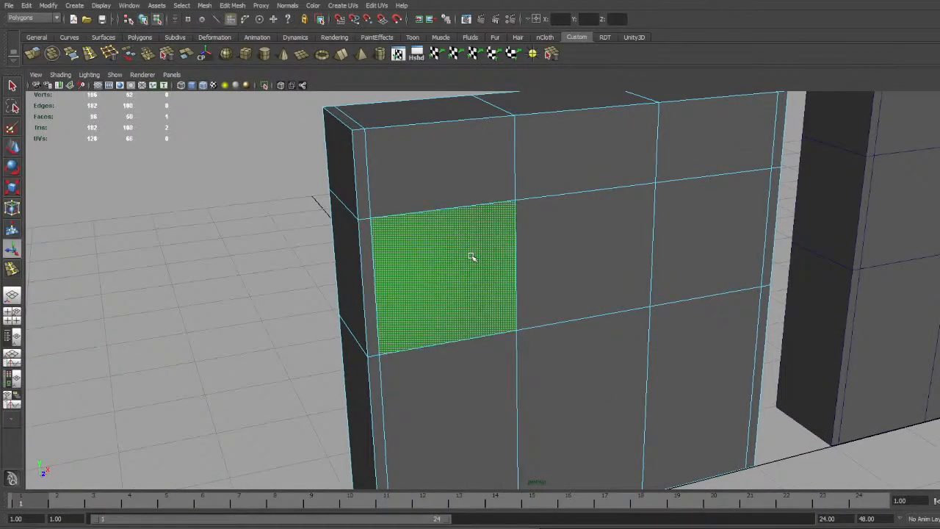
key(r)
drag(448, 276, 505, 272)
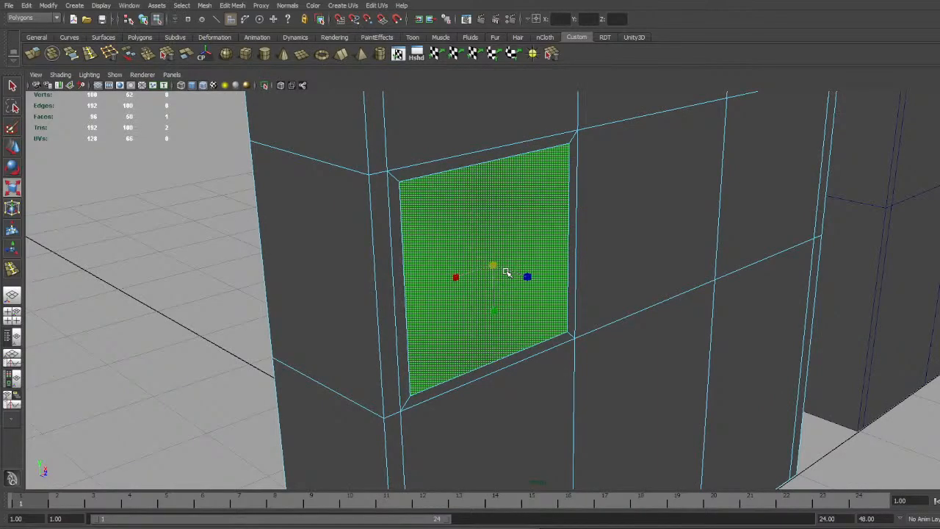
Try extruding the inset panel face again and pushing it into the wall, and undo the attempt
key(g)
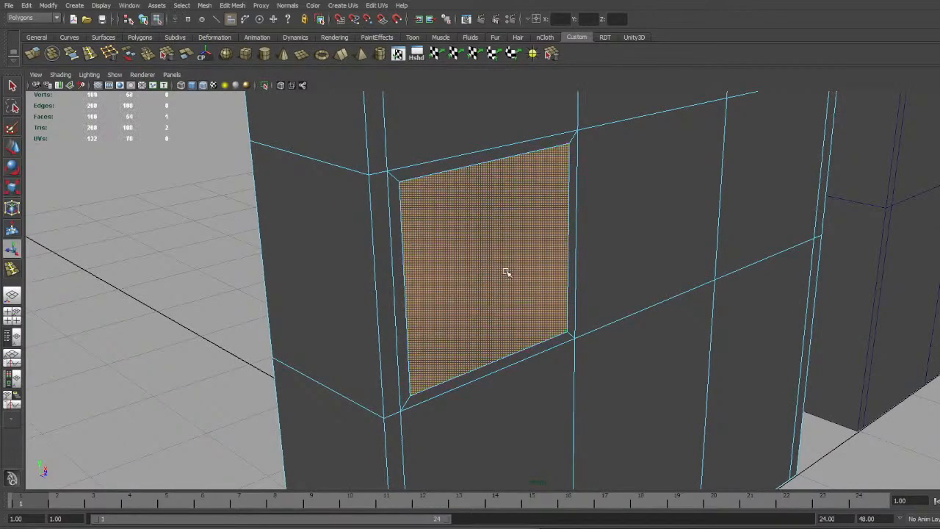
drag(514, 269, 508, 268)
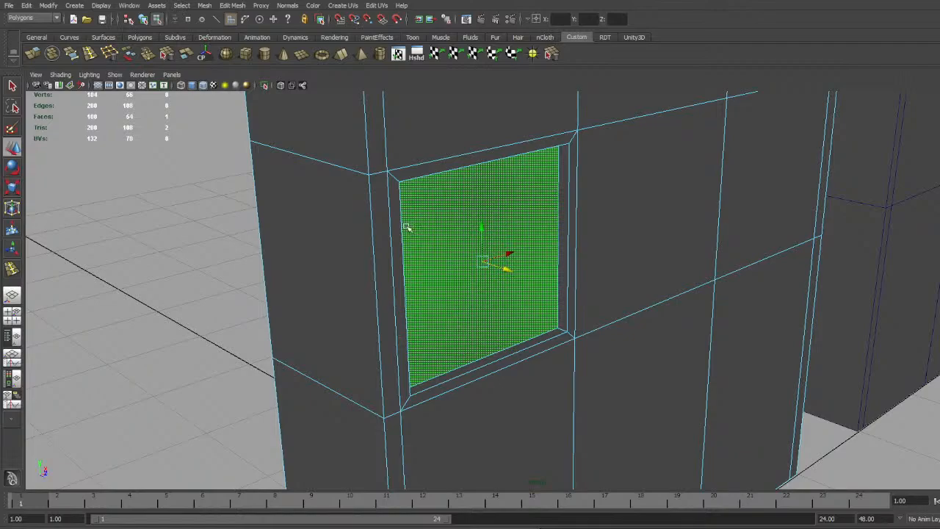
key(z)
key(z)
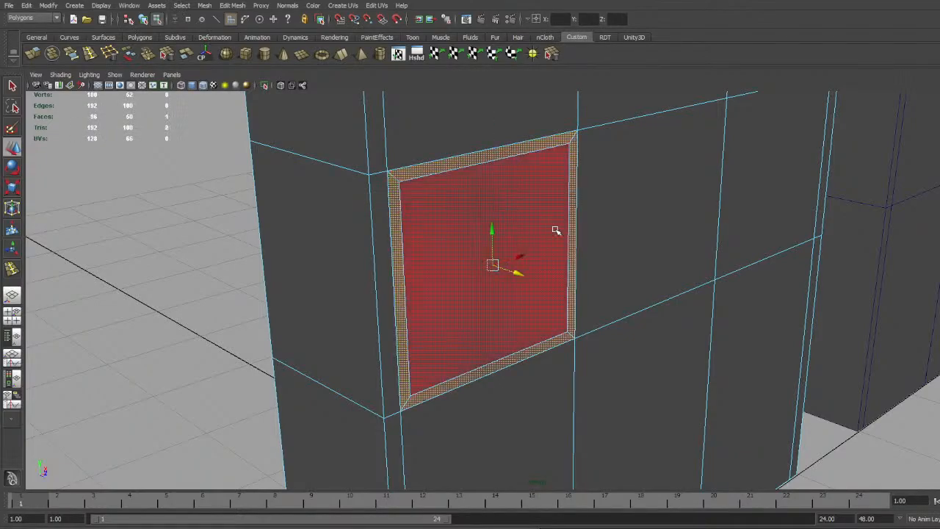
Extrude the four thin border faces around the inset panel and pull them outward into a raised window frame
key(g)
key(w)
drag(517, 272, 526, 275)
scroll(697, 265, down, 5)
alt+drag(709, 264, 640, 279)
scroll(654, 248, up, 2)
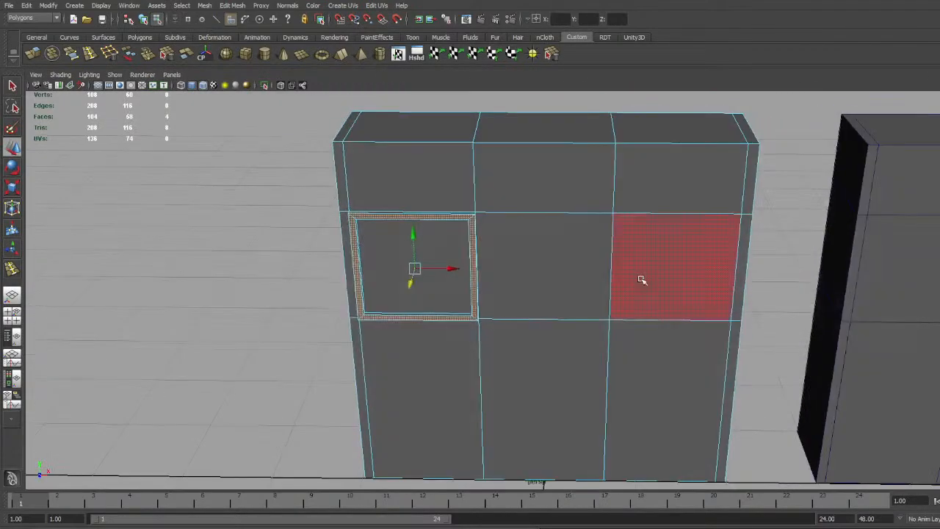
Extrude the matching upper-right panel face of the same box and scale it inward to leave a thin border
key(F8)
click(763, 242)
alt+drag(764, 242, 732, 239)
scroll(712, 245, up, 3)
click(694, 251)
right_drag(729, 205, 732, 251)
click(798, 260)
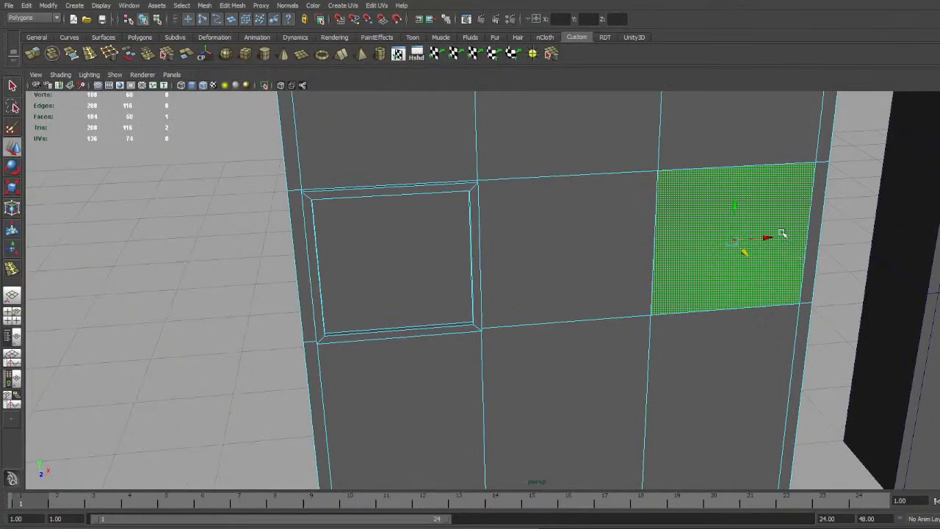
key(ctrl+e)
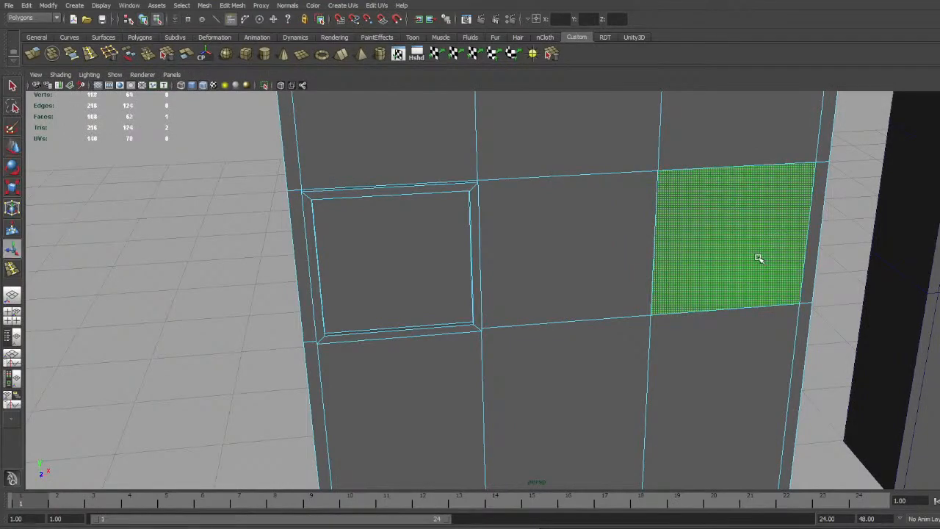
mouse_move(729, 241)
mouse_down()
mouse_move(769, 267)
mouse_move(717, 247)
mouse_up()
Select the upper-right panel's four border faces, extrude them outward as a raised frame, and return to object selection
click(660, 188)
shift+double_click(692, 176)
key(ctrl+e)
key(w)
scroll(765, 260, down, 3)
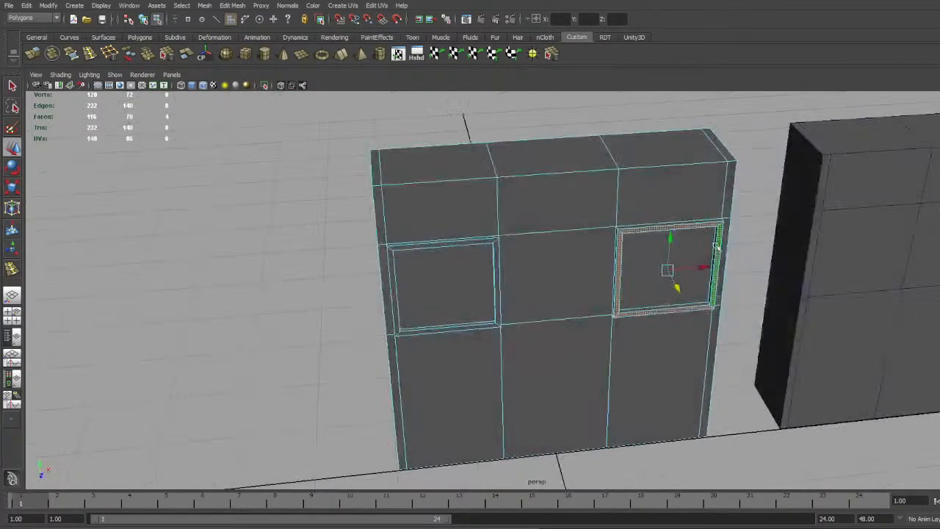
key(F8)
click(756, 193)
Examine the two raised window frames on the left box beside the plain subdivided box
scroll(663, 269, down, 5)
alt+drag(662, 269, 646, 245)
scroll(646, 246, up, 3)
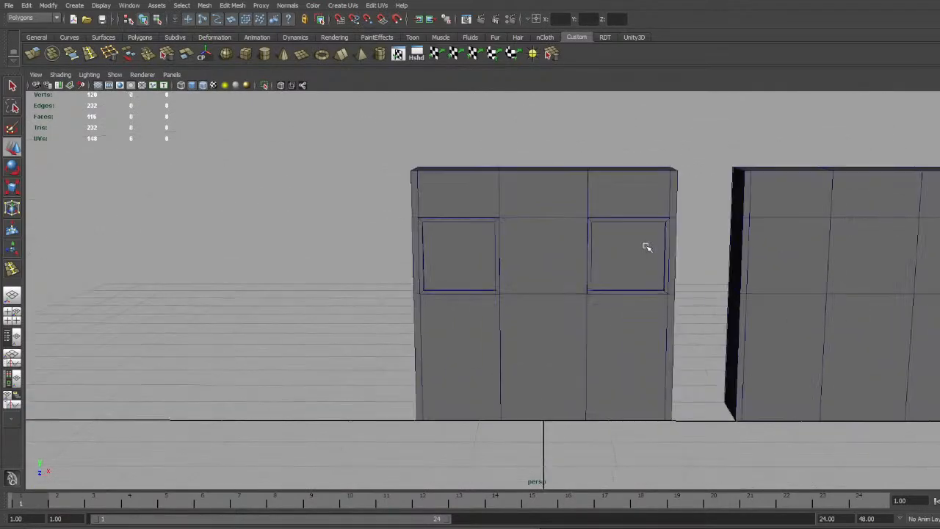
alt+middle_drag(646, 246, 609, 250)
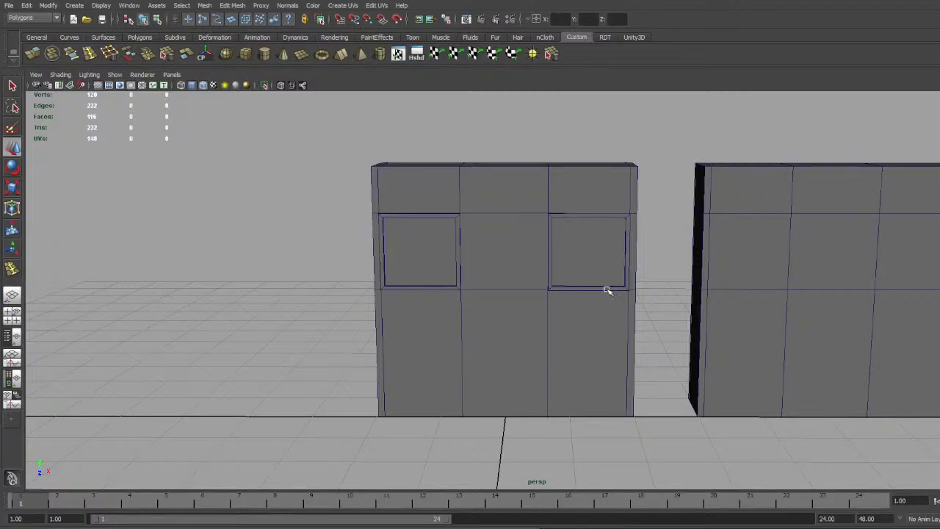
alt+middle_drag(632, 290, 623, 269)
scroll(623, 268, up, 2)
alt+middle_drag(803, 201, 633, 229)
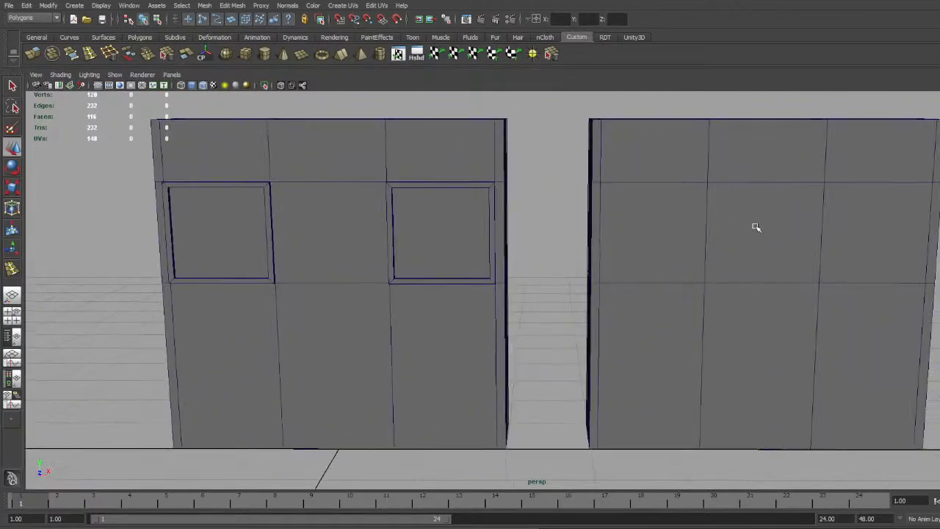
alt+middle_drag(755, 226, 733, 229)
Insert two vertical edge loops on the right box, each just beside one of its one-third edge loops
click(585, 239)
alt+middle_drag(778, 249, 648, 266)
scroll(651, 272, up, 2)
alt+drag(652, 273, 633, 269)
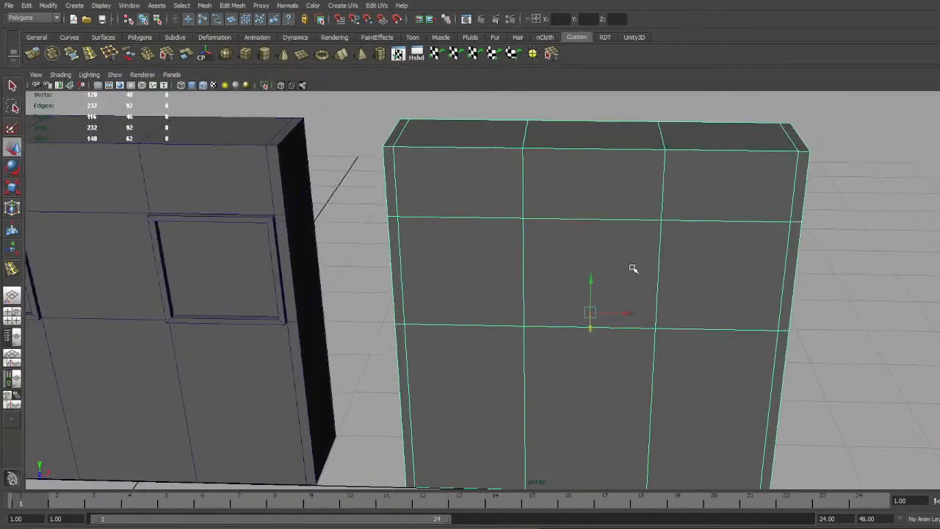
click(89, 54)
alt+drag(578, 254, 577, 225)
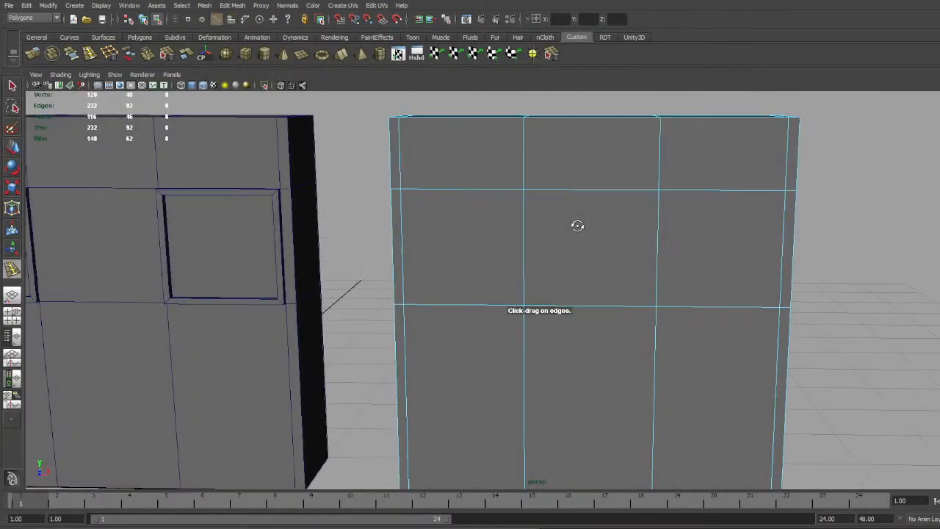
click(535, 192)
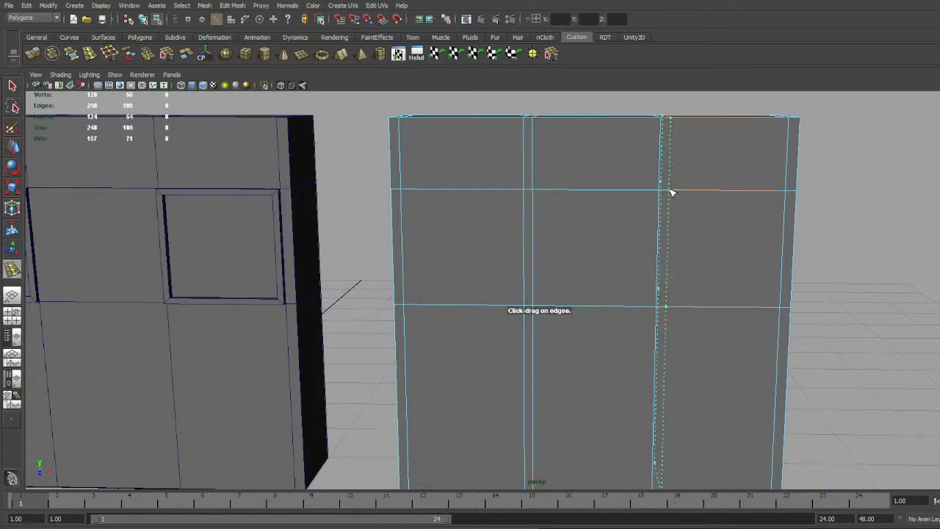
click(669, 190)
alt+drag(617, 220, 646, 257)
click(12, 86)
alt+drag(602, 192, 644, 226)
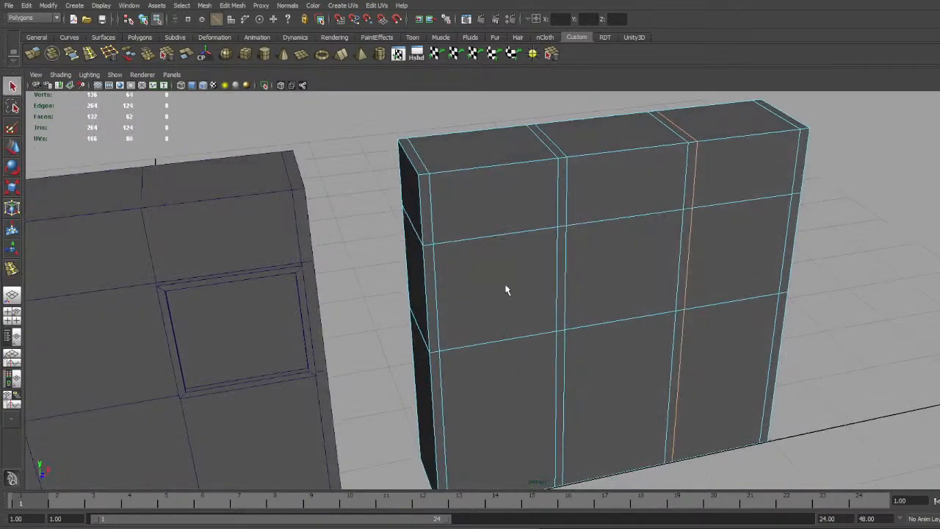
Extrude the three large front faces in the right box's second row together and scale them vertically inward to leave thin strips
key(F11)
click(510, 270)
shift+click(599, 253)
shift+click(755, 264)
alt+drag(728, 308, 702, 315)
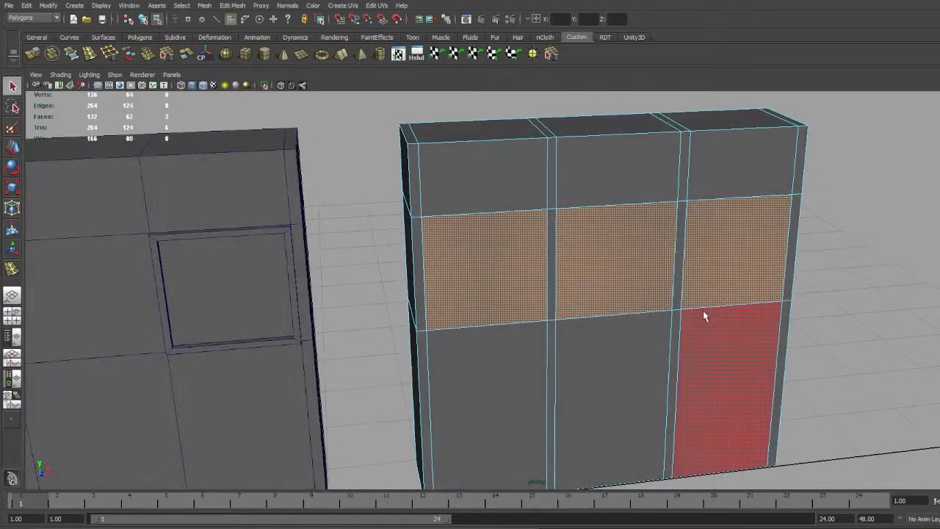
alt+right_drag(702, 310, 610, 287)
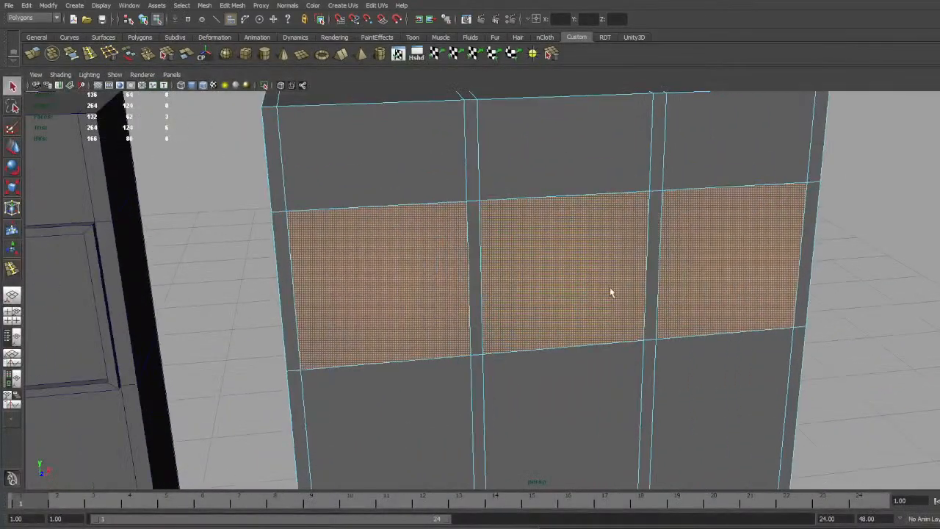
alt+drag(611, 288, 624, 293)
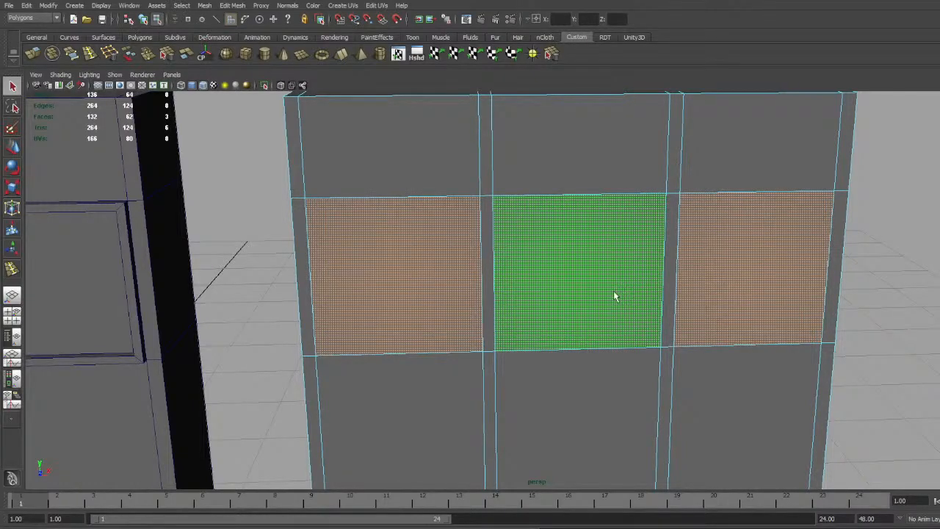
key(ctrl+e)
alt+right_drag(670, 353, 588, 294)
alt+drag(588, 294, 661, 323)
alt+right_drag(617, 308, 651, 320)
key(r)
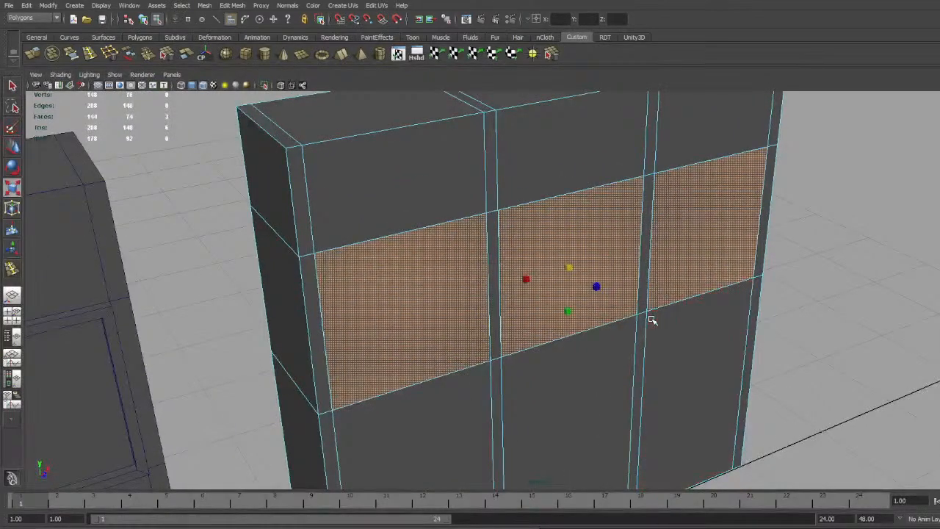
alt+drag(615, 311, 538, 282)
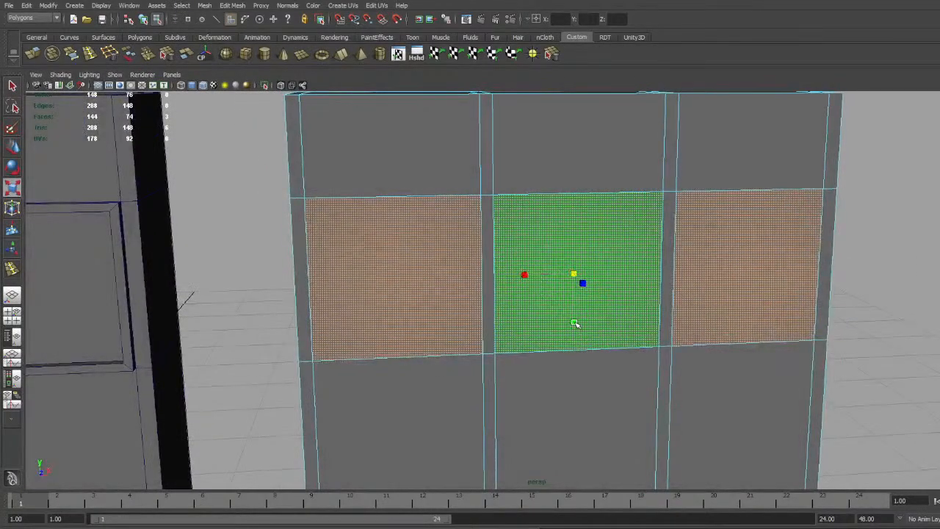
drag(574, 323, 573, 316)
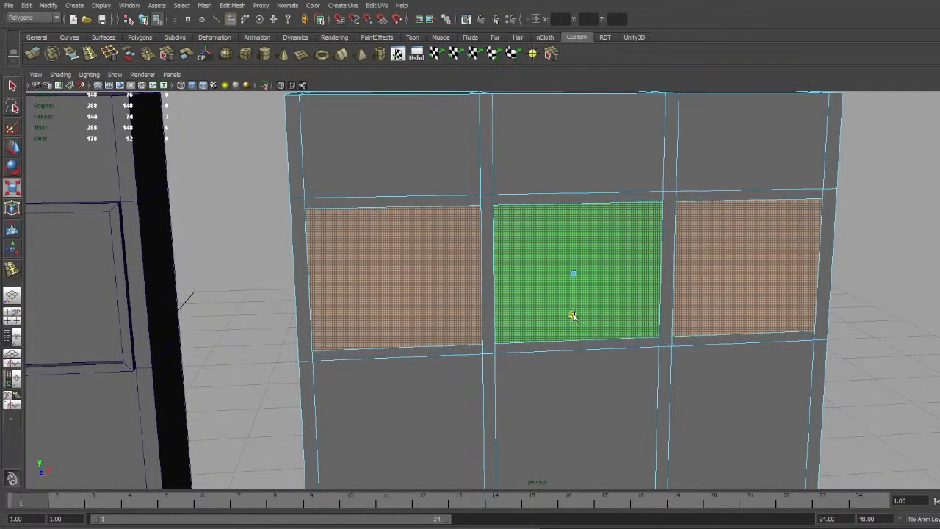
Scale each of the three extruded panel faces horizontally inward one at a time, leaving an even thin border around each
click(374, 281)
drag(347, 278, 354, 282)
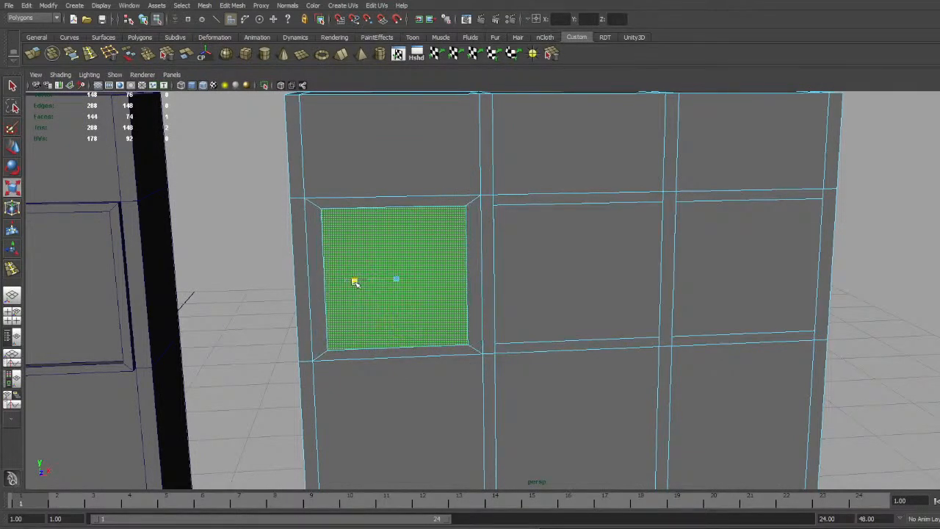
click(536, 267)
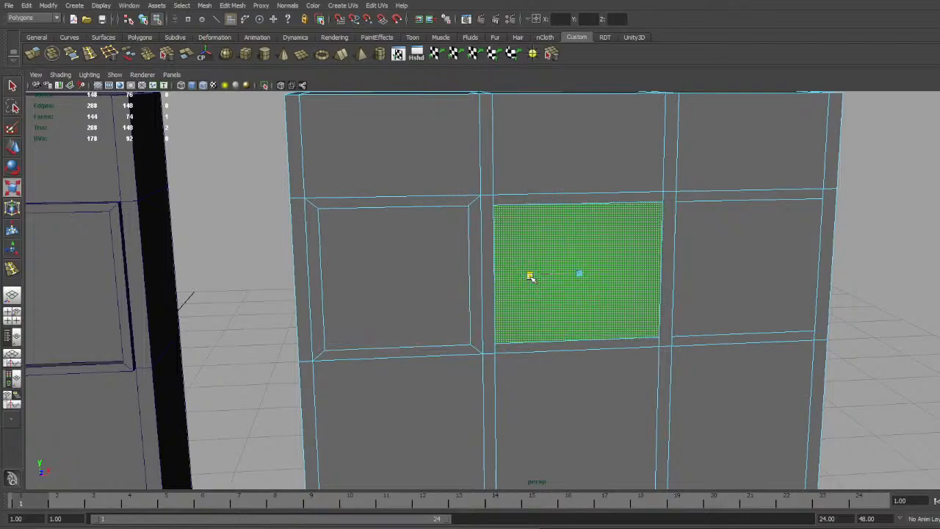
drag(530, 276, 533, 274)
click(730, 253)
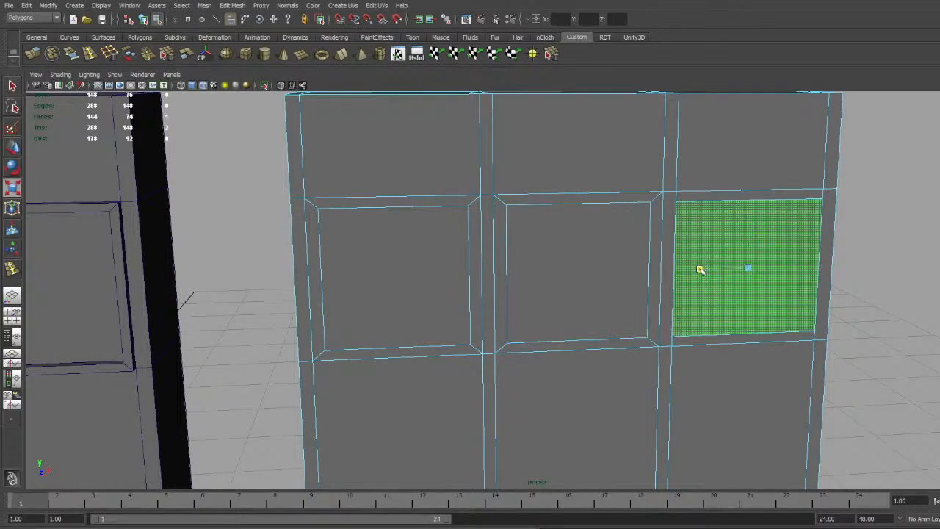
drag(693, 269, 696, 291)
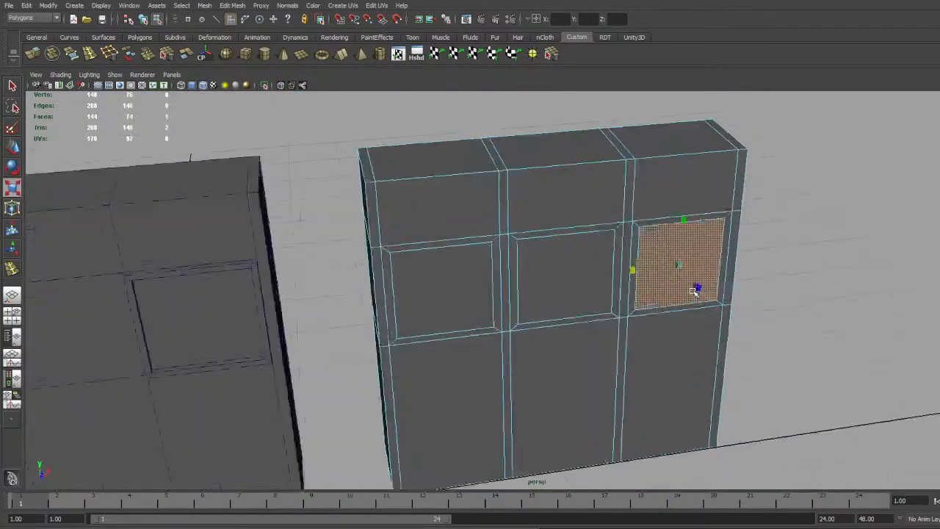
scroll(696, 291, up, 3)
click(355, 233)
shift+double_click(342, 262)
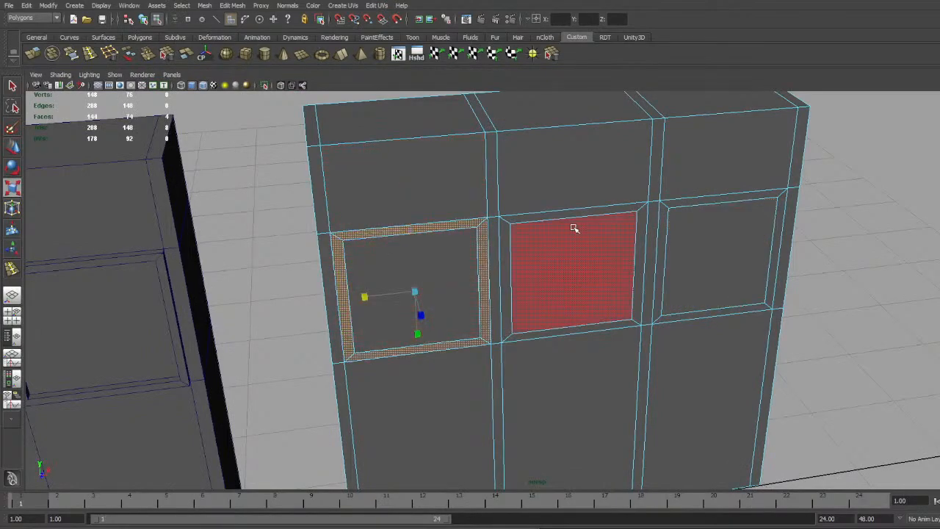
shift+double_click(546, 216)
key(ctrl+z)
key(ctrl+z)
key(ctrl+z)
key(ctrl+z)
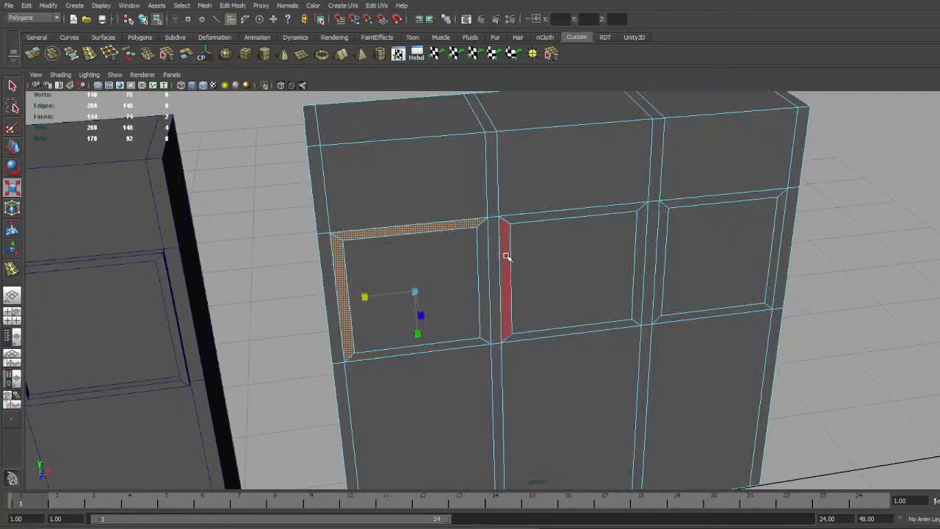
key(ctrl+z)
click(407, 233)
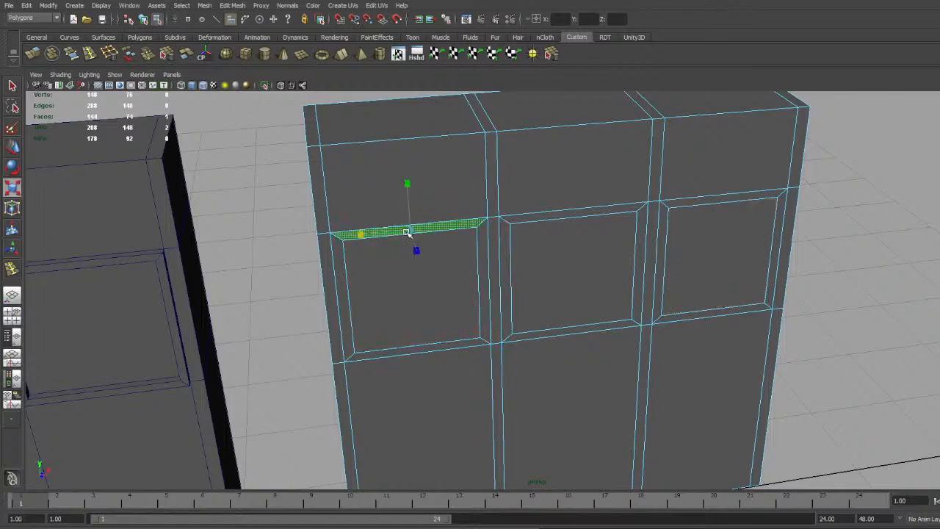
shift+click(482, 236)
shift+click(446, 349)
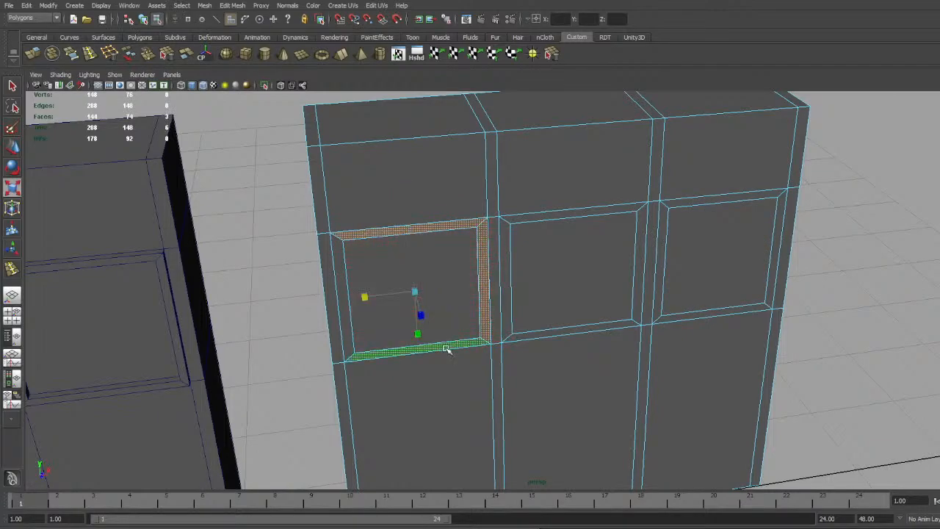
shift+click(345, 340)
shift+click(517, 215)
shift+click(507, 250)
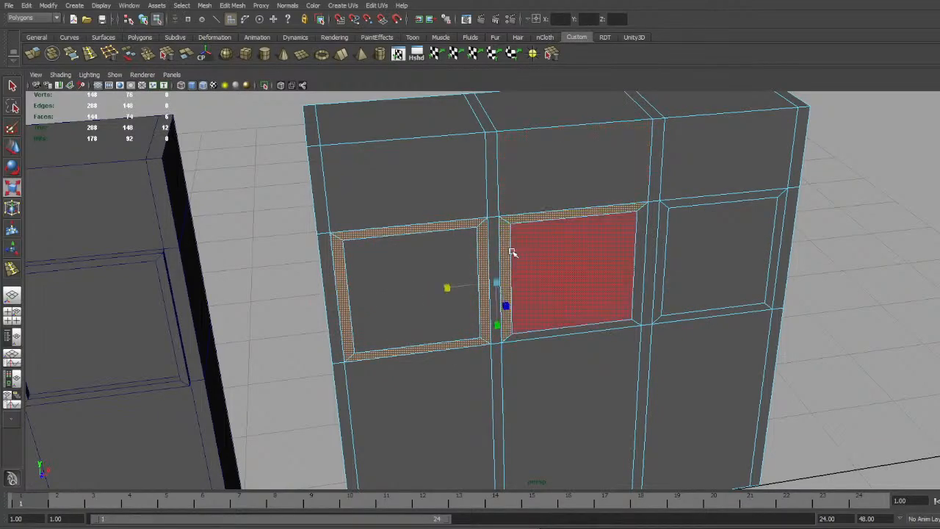
Select the border faces around all three panels, extrude them outward as raised window frames, and return to object selection
click(423, 234)
shift+double_click(335, 257)
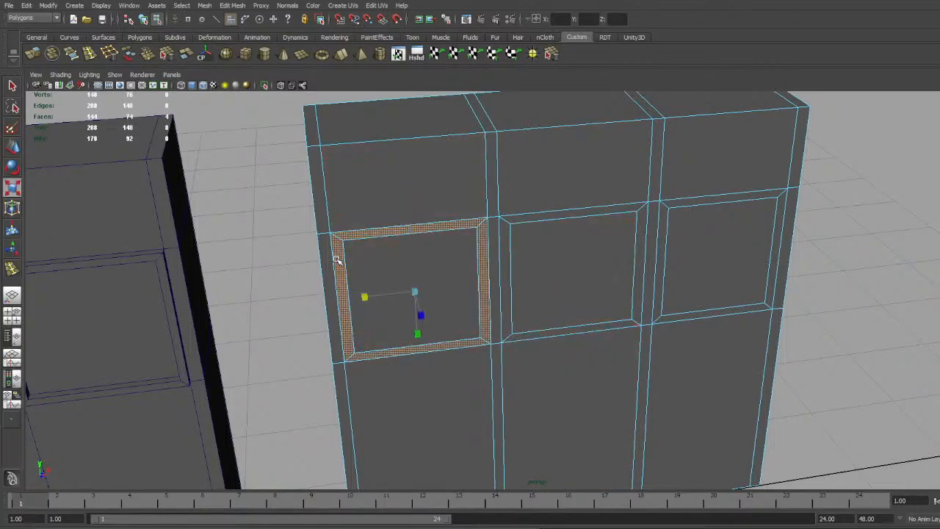
alt+drag(553, 245, 428, 193)
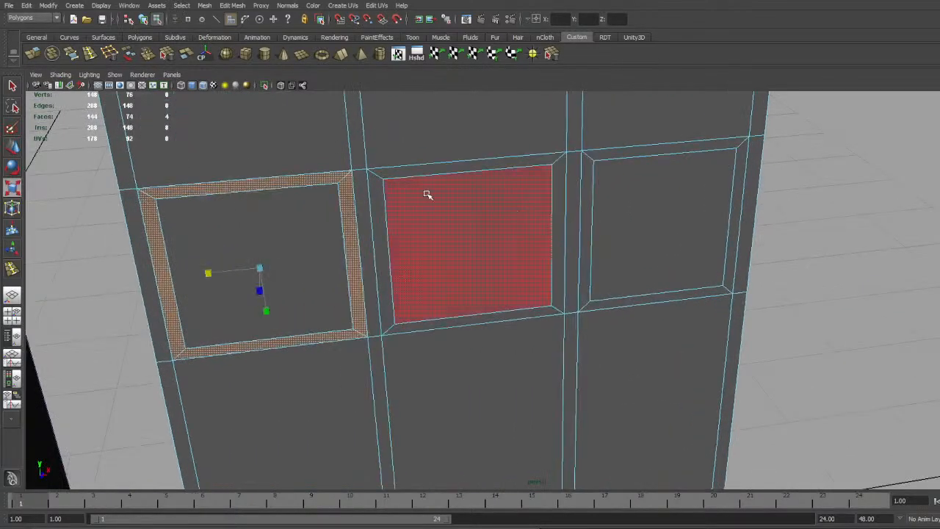
shift+click(432, 166)
shift+double_click(382, 200)
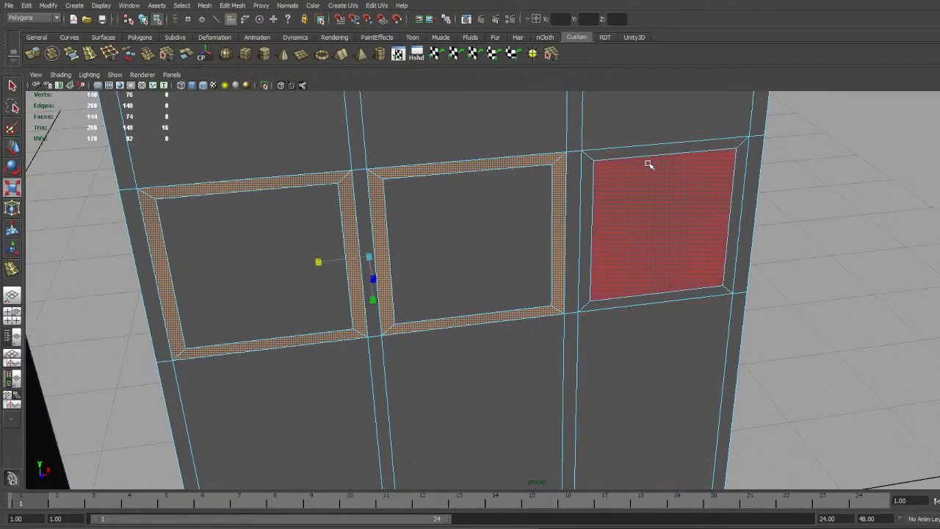
shift+click(624, 157)
shift+double_click(580, 192)
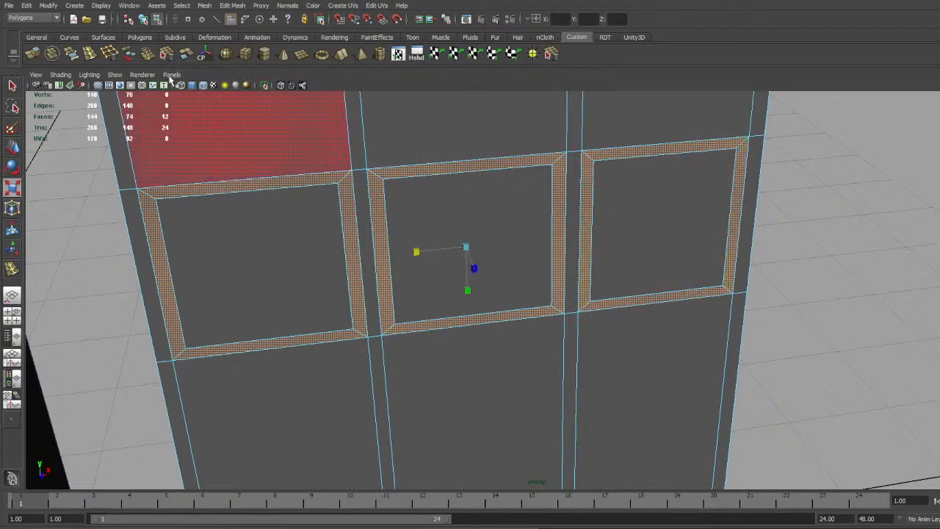
click(36, 55)
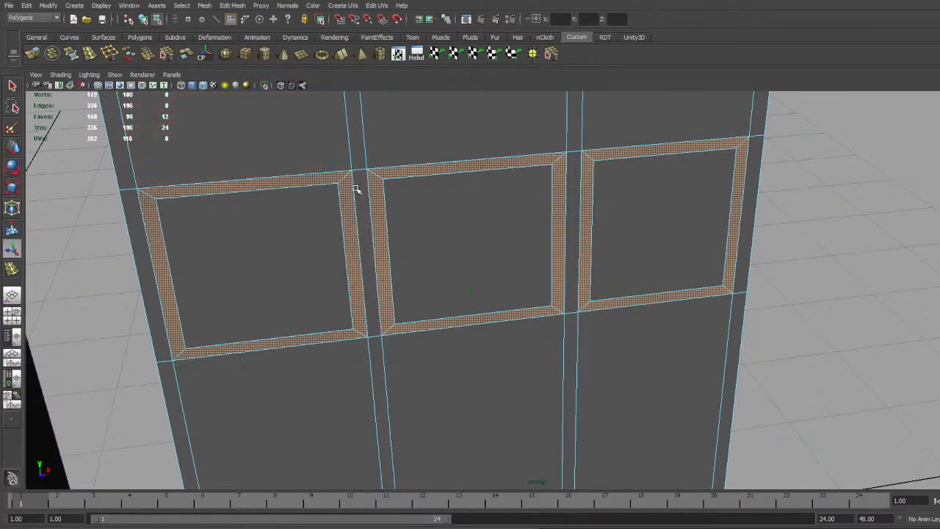
key(w)
alt+drag(455, 223, 513, 319)
scroll(621, 251, down, 4)
alt+drag(621, 252, 654, 291)
alt+middle_drag(803, 272, 747, 258)
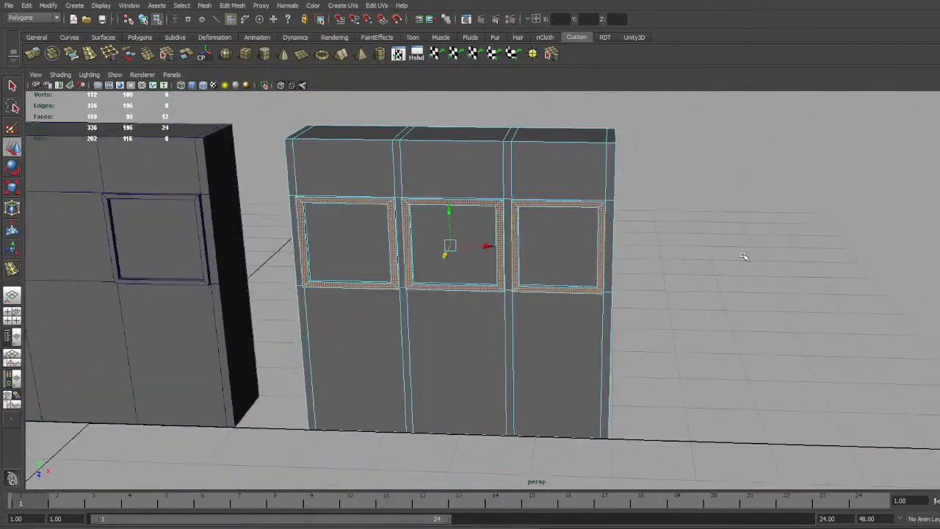
click(693, 288)
key(F8)
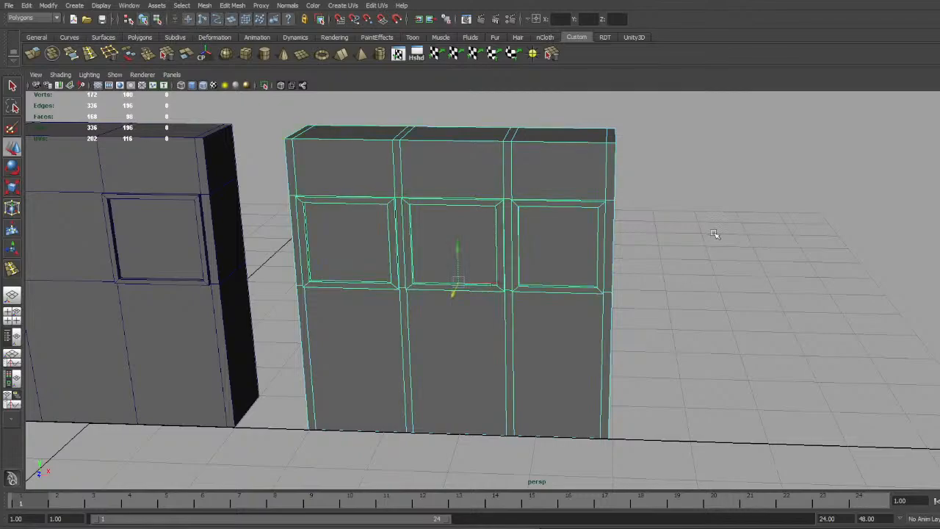
Deselect the box and examine the raised frames on both boxes and the free floor area beside them
click(715, 238)
scroll(567, 258, down, 3)
alt+middle_drag(516, 298, 629, 277)
alt+drag(630, 277, 642, 274)
alt+middle_drag(743, 242, 663, 234)
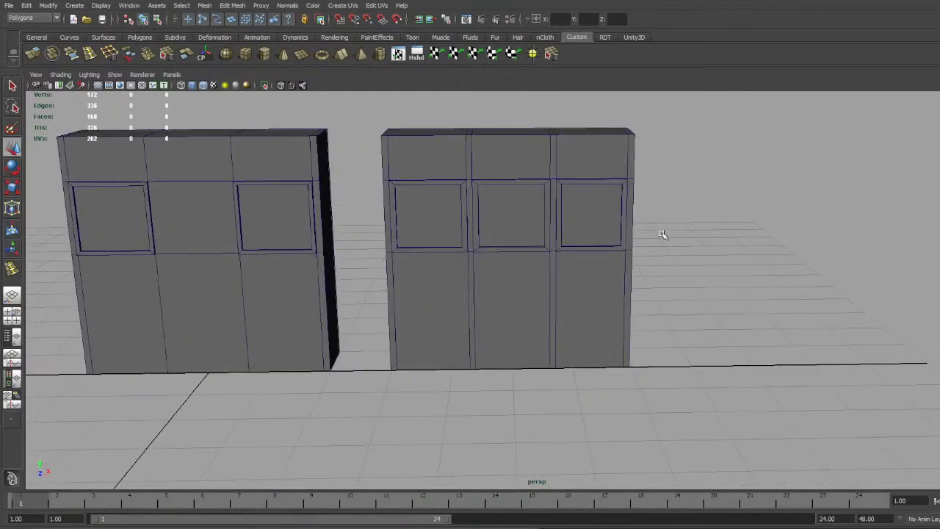
alt+drag(662, 235, 681, 263)
scroll(681, 263, down, 3)
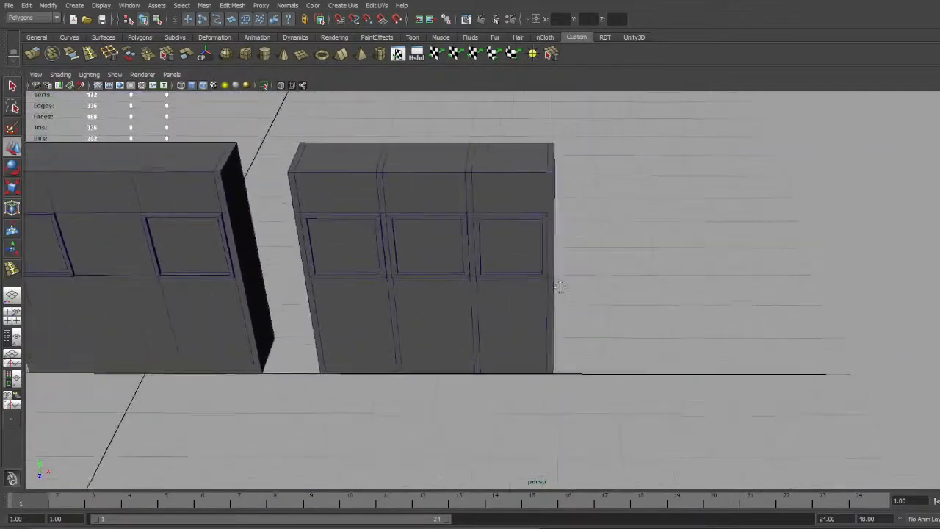
alt+middle_drag(679, 267, 575, 258)
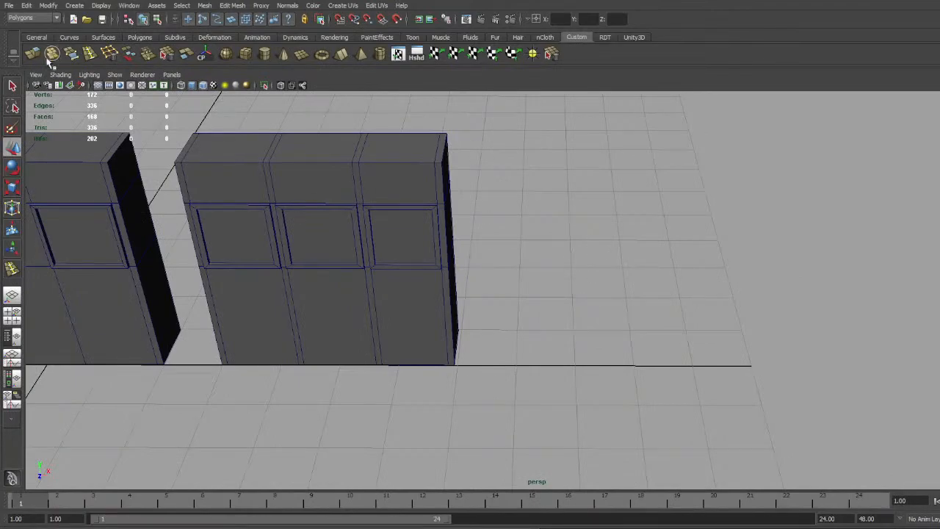
Create a plain tall polygon box on the ground beside the box with three framed windows
click(245, 55)
alt+middle_drag(535, 250, 443, 250)
scroll(443, 250, up, 3)
alt+drag(443, 249, 654, 79)
scroll(406, 301, down, 4)
scroll(422, 295, up, 5)
scroll(624, 176, down, 5)
scroll(623, 176, up, 4)
alt+drag(623, 178, 639, 218)
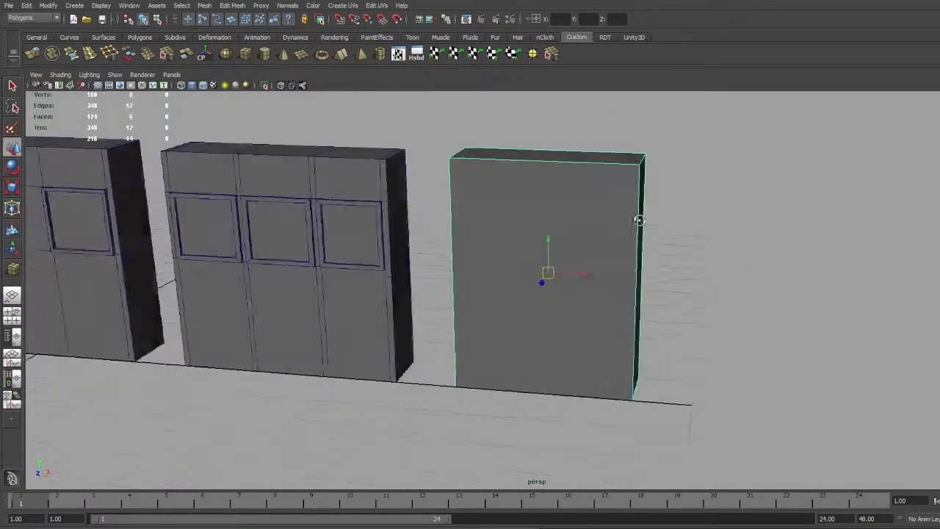
Add a small window-sized box and move it through the upper-left part of the plain box's front face
click(433, 272)
alt+drag(440, 276, 551, 287)
click(525, 265)
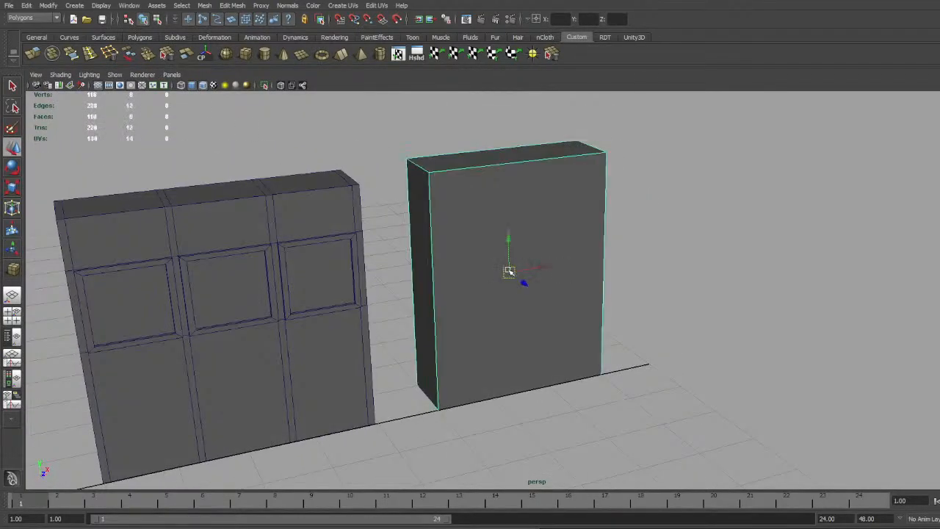
key(r)
drag(510, 224, 511, 257)
alt+drag(558, 275, 531, 287)
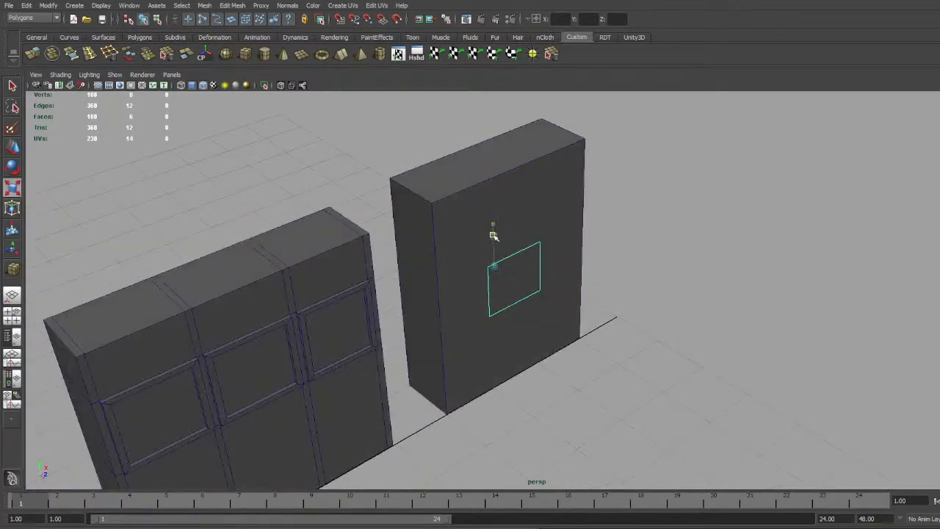
key(w)
drag(493, 235, 485, 194)
key(f)
scroll(538, 245, down, 3)
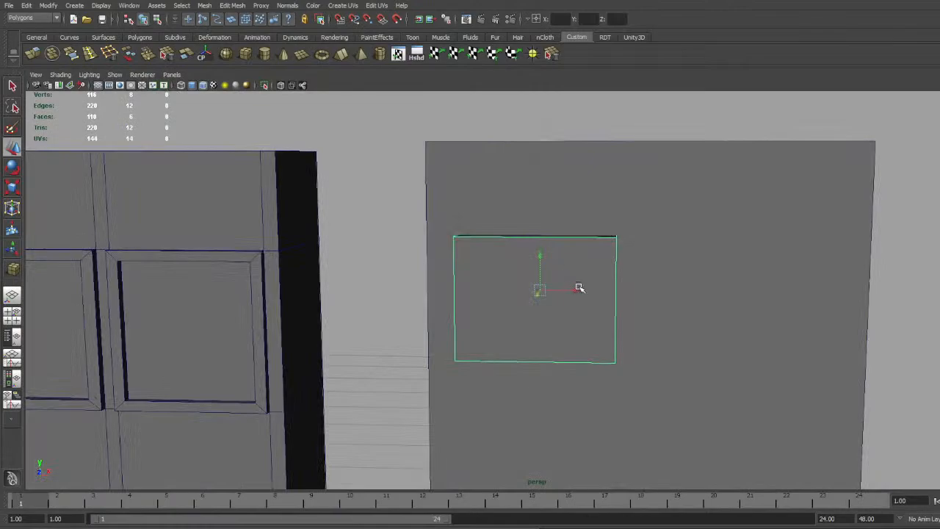
drag(579, 288, 559, 286)
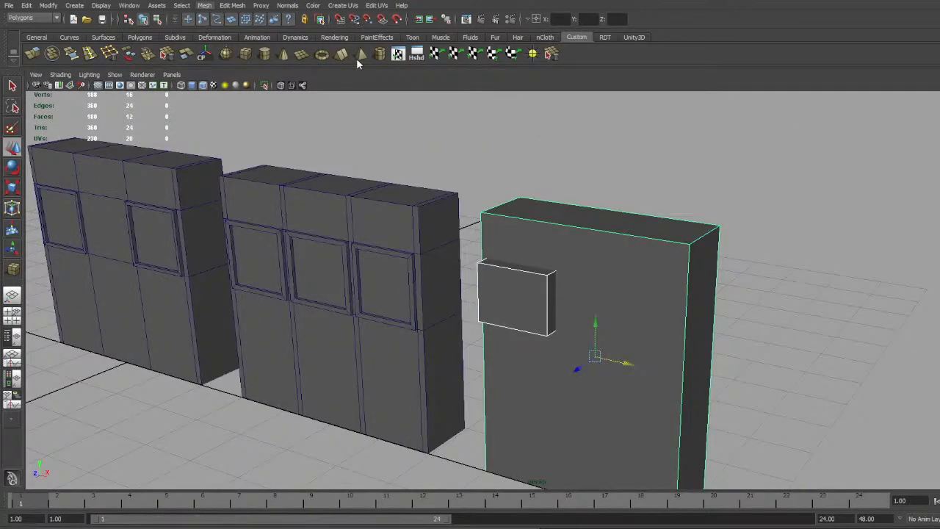
Subtract the small box from the plain tall box with a Boolean difference to cut a window recess
key(z)
click(604, 240)
shift+click(535, 285)
key(g)
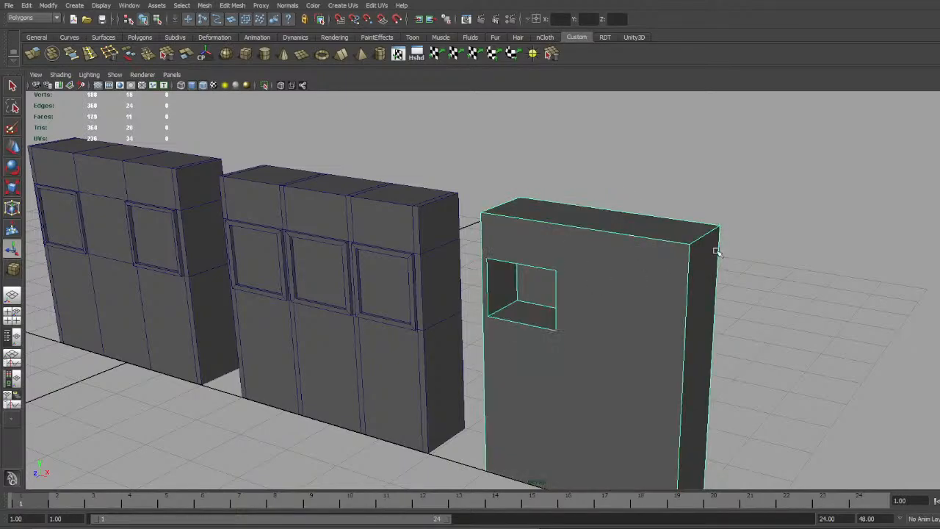
Delete the four inner side faces and the back face of the window recess on the plain box
alt+drag(717, 252, 520, 290)
key(F11)
click(445, 248)
shift+double_click(488, 309)
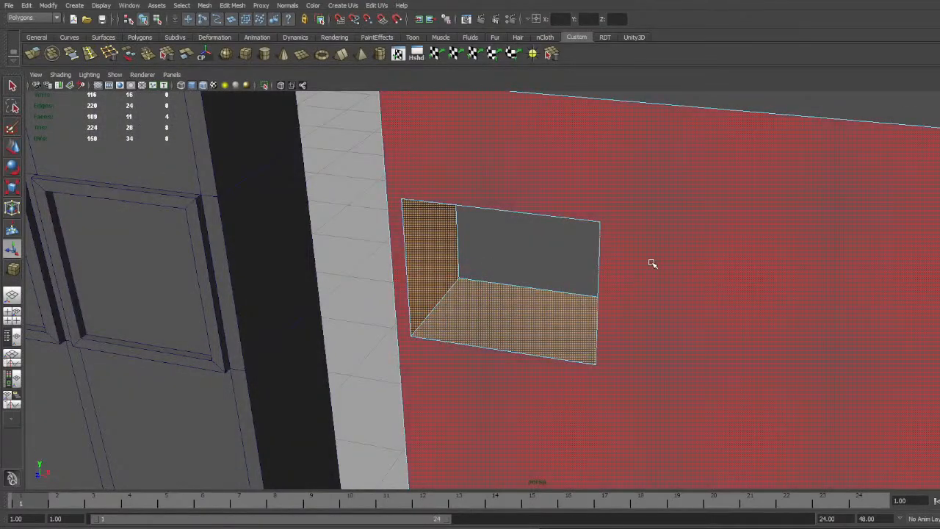
key(Delete)
alt+drag(629, 262, 561, 265)
click(562, 264)
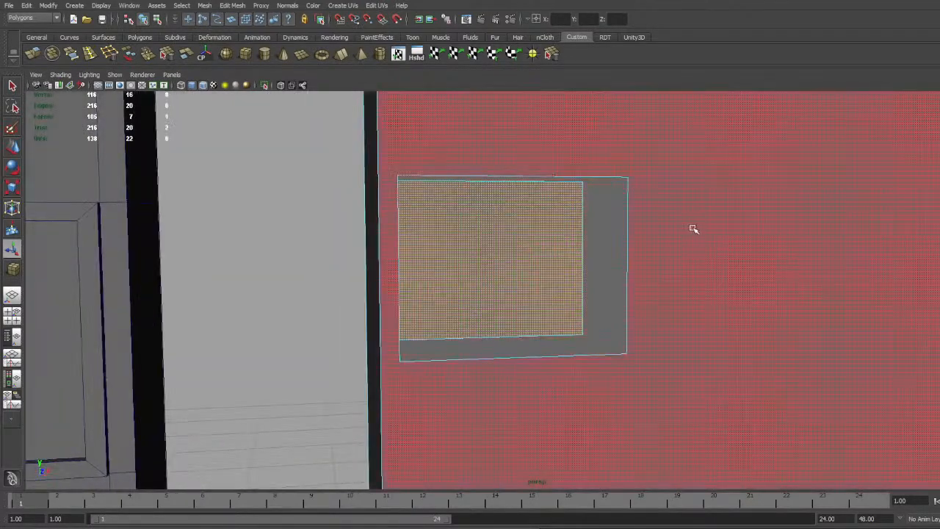
key(Delete)
Extrude the border edges of the plain box's window opening and scale them inward to form a flat frame strip
alt+drag(692, 262, 625, 193)
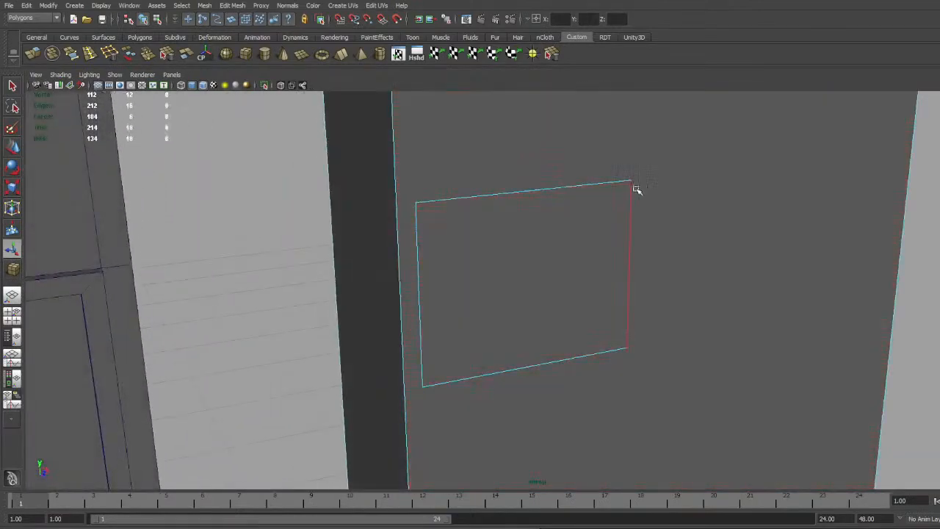
double_click(630, 205)
alt+right_drag(742, 214, 695, 207)
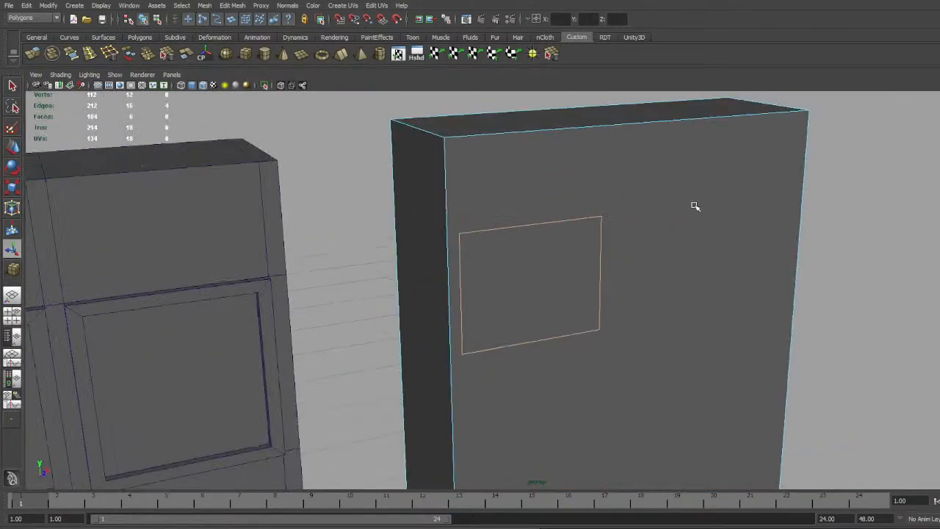
key(r)
key(f)
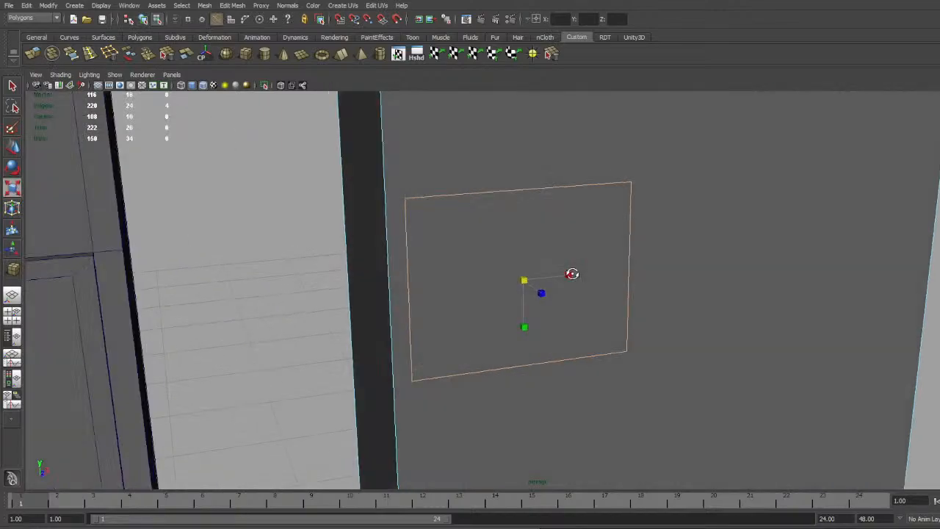
drag(509, 274, 497, 273)
Extrude the four frame strip faces around the plain box's window outward into a raised frame, and return to object mode
alt+drag(619, 231, 547, 225)
scroll(548, 213, up, 1)
click(558, 175)
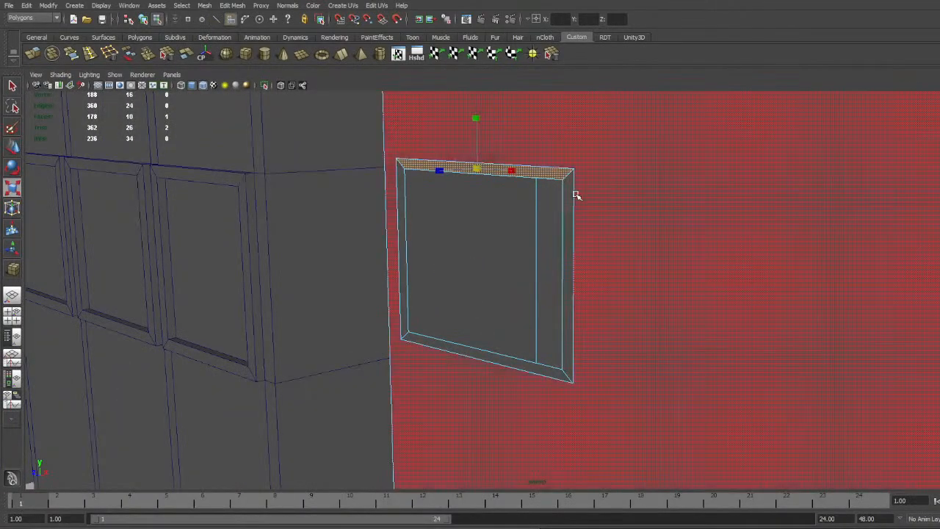
shift+double_click(569, 193)
key(ctrl+e)
key(w)
alt+drag(524, 266, 439, 261)
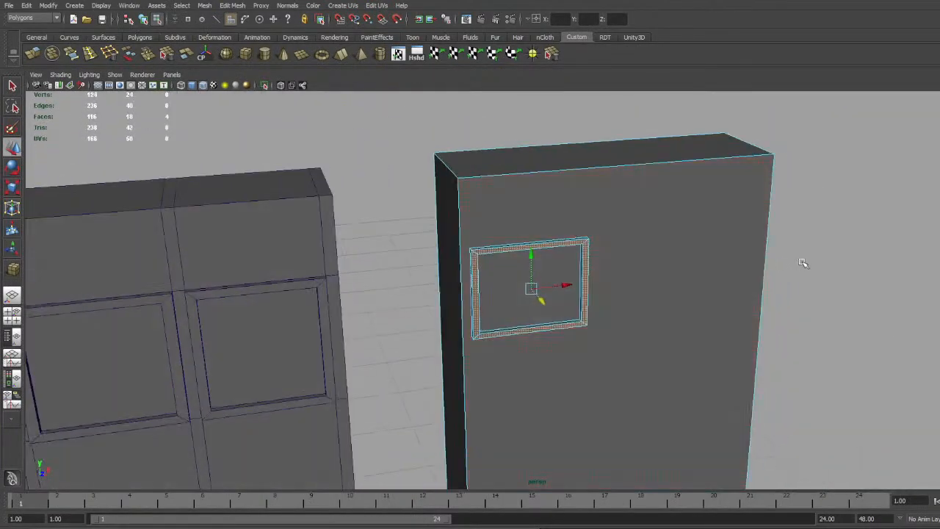
key(F8)
click(823, 248)
Examine the Boolean-cut window frame from several angles beside the box with three framed windows
alt+right_drag(822, 248, 778, 291)
alt+middle_drag(778, 290, 762, 203)
alt+drag(761, 202, 699, 201)
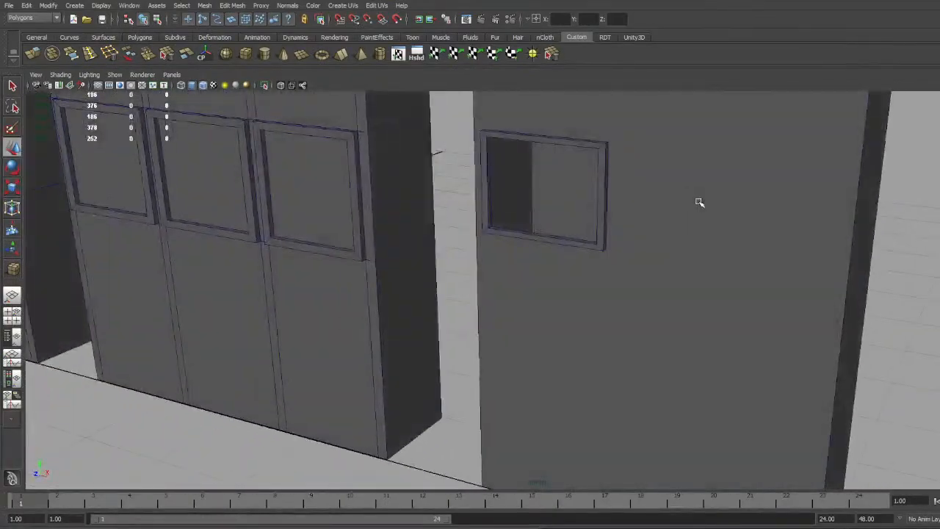
alt+right_drag(699, 202, 572, 209)
alt+middle_drag(572, 209, 646, 212)
alt+right_drag(646, 212, 686, 215)
alt+drag(550, 224, 599, 227)
alt+middle_drag(511, 219, 545, 223)
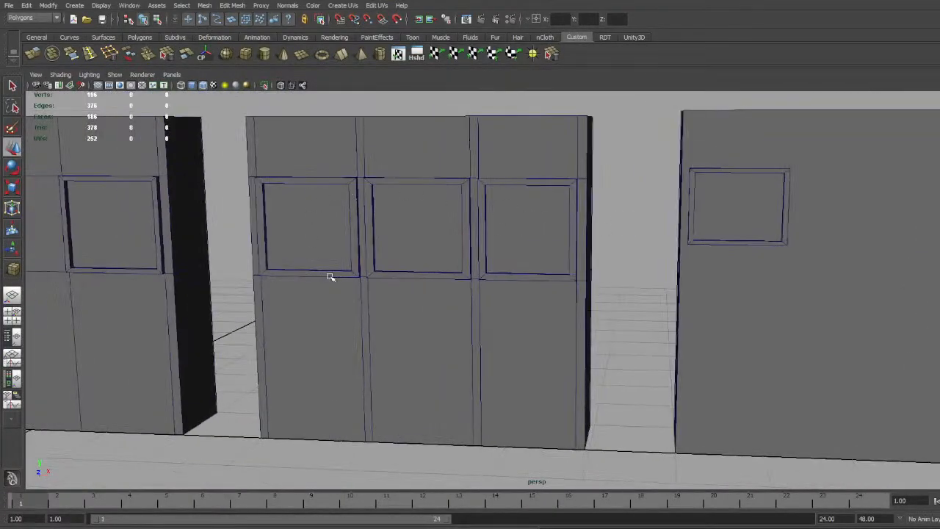
alt+middle_drag(739, 242, 580, 235)
alt+drag(581, 234, 589, 259)
alt+right_drag(590, 260, 521, 257)
alt+middle_drag(522, 257, 597, 253)
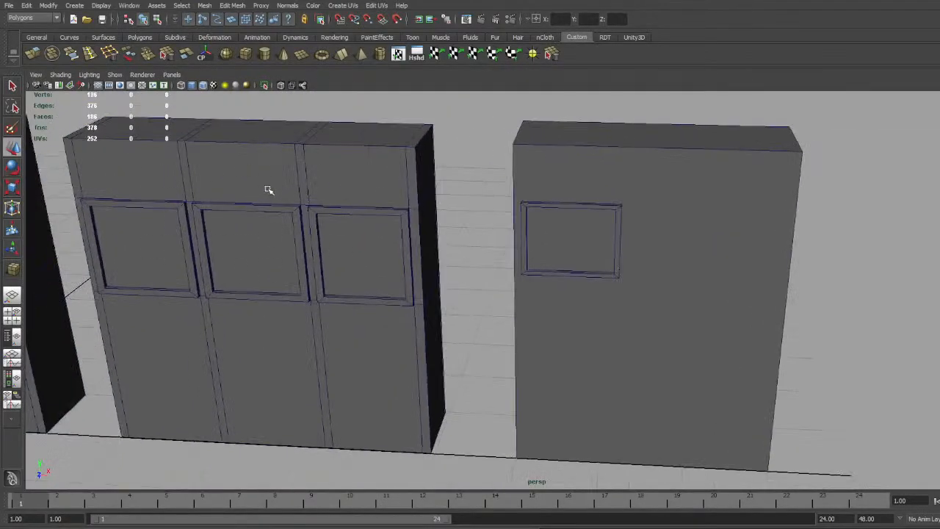
alt+drag(555, 169, 567, 253)
alt+middle_drag(567, 253, 583, 245)
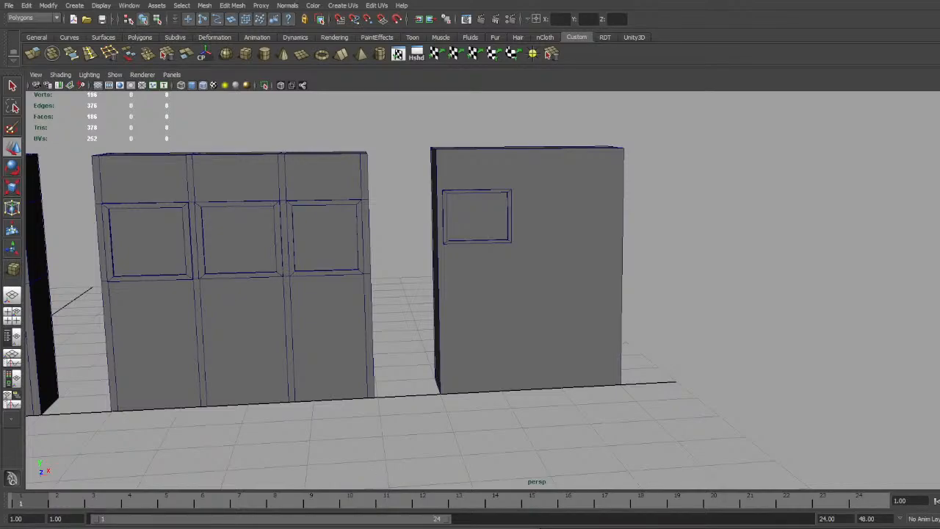
alt+drag(597, 276, 549, 302)
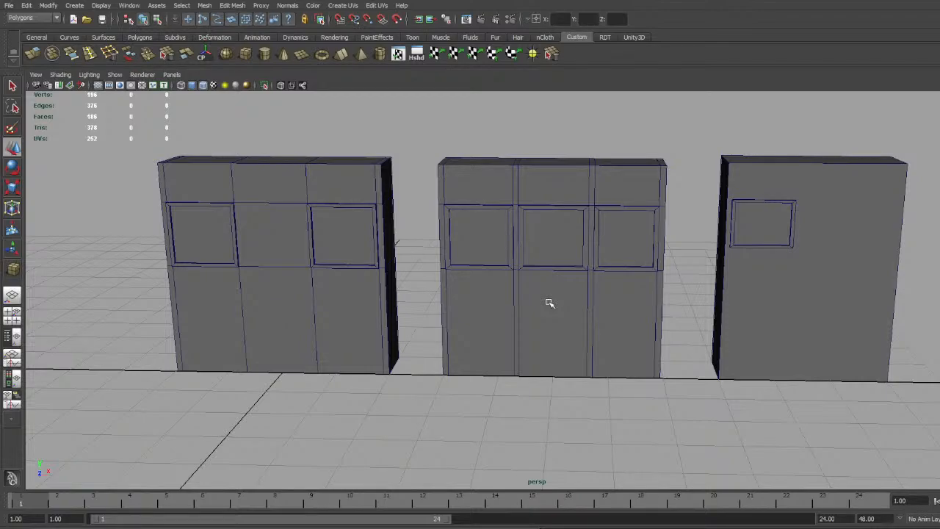
Compare the window construction and edge layout on all three boxes, from close up and from a distance
scroll(569, 258, up, 4)
alt+middle_drag(800, 223, 490, 249)
alt+middle_drag(727, 227, 655, 239)
scroll(474, 252, down, 2)
alt+middle_drag(426, 252, 501, 253)
scroll(527, 256, up, 2)
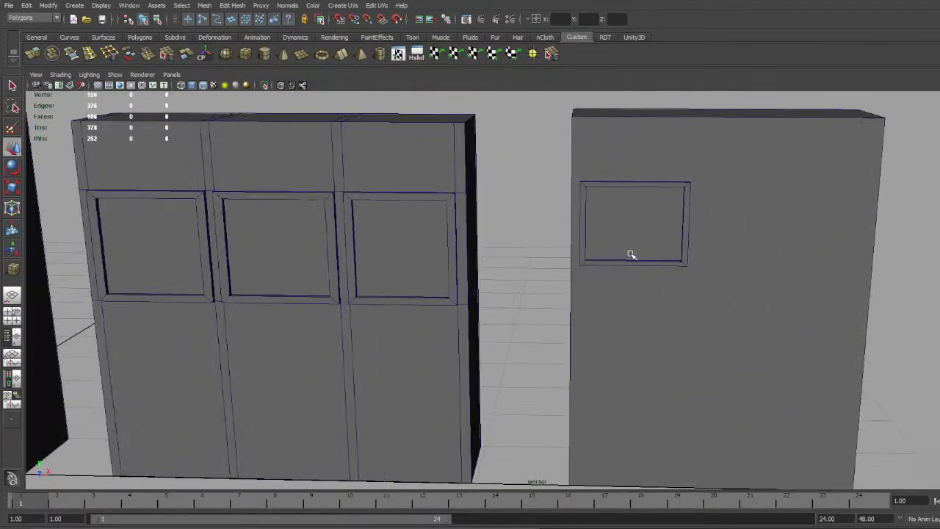
alt+drag(632, 255, 560, 260)
alt+middle_drag(639, 267, 500, 248)
alt+drag(500, 248, 562, 243)
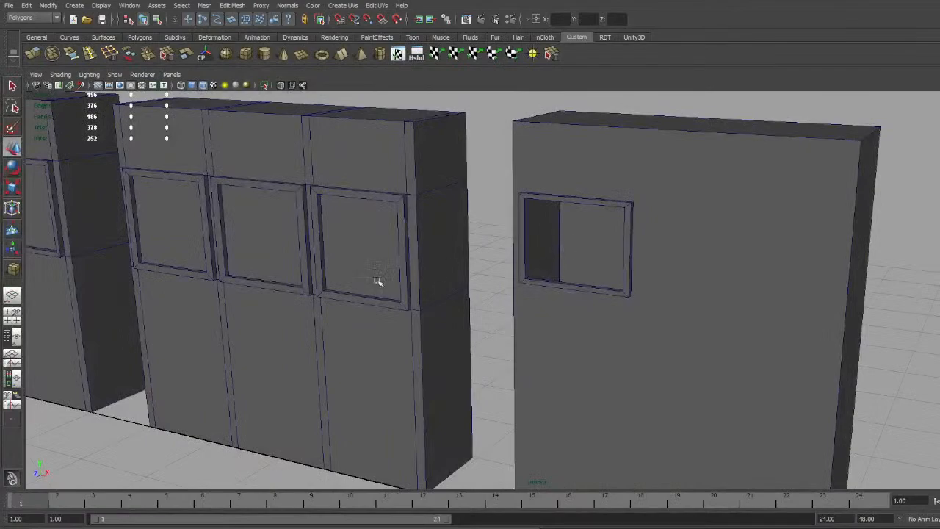
click(400, 270)
scroll(382, 270, down, 3)
alt+middle_drag(345, 271, 462, 262)
click(518, 420)
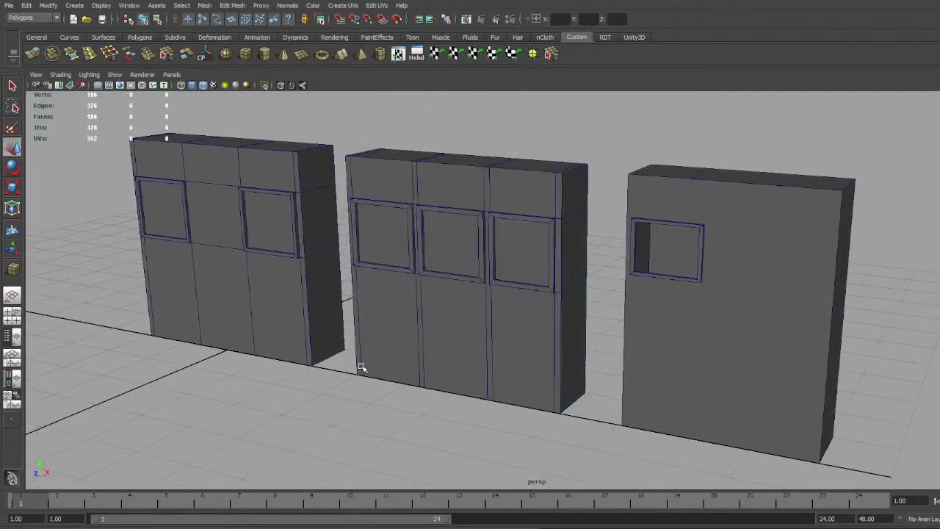
alt+drag(360, 367, 400, 287)
alt+middle_drag(400, 287, 444, 282)
click(413, 296)
alt+drag(413, 295, 450, 314)
click(560, 323)
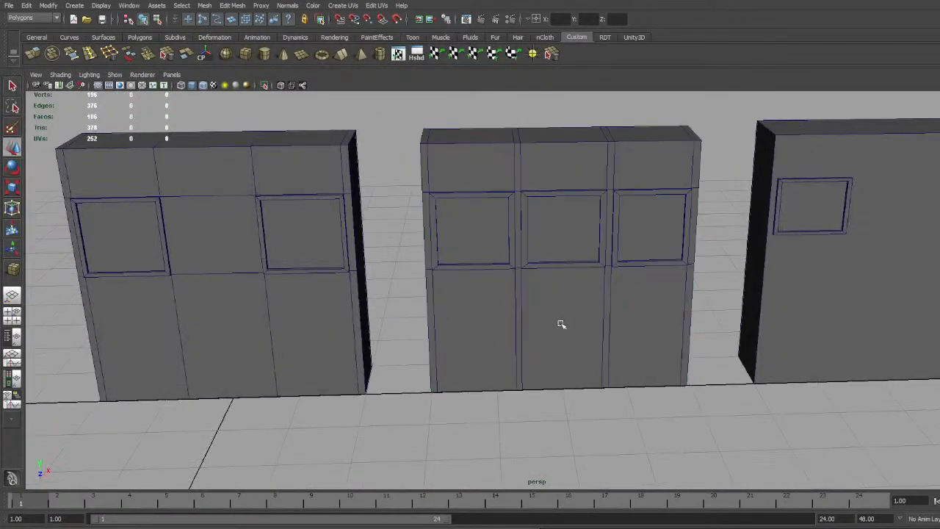
alt+middle_drag(560, 323, 529, 332)
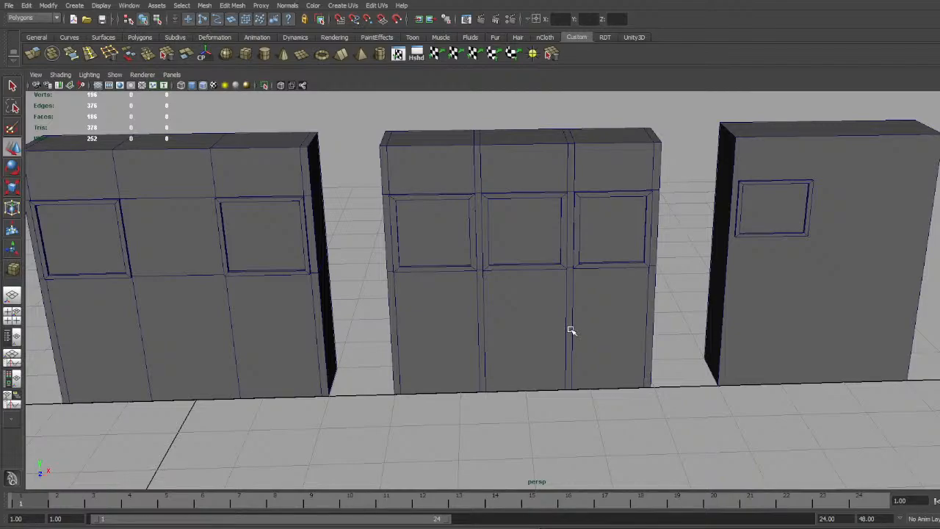
alt+right_drag(539, 272, 517, 259)
alt+middle_drag(497, 276, 527, 273)
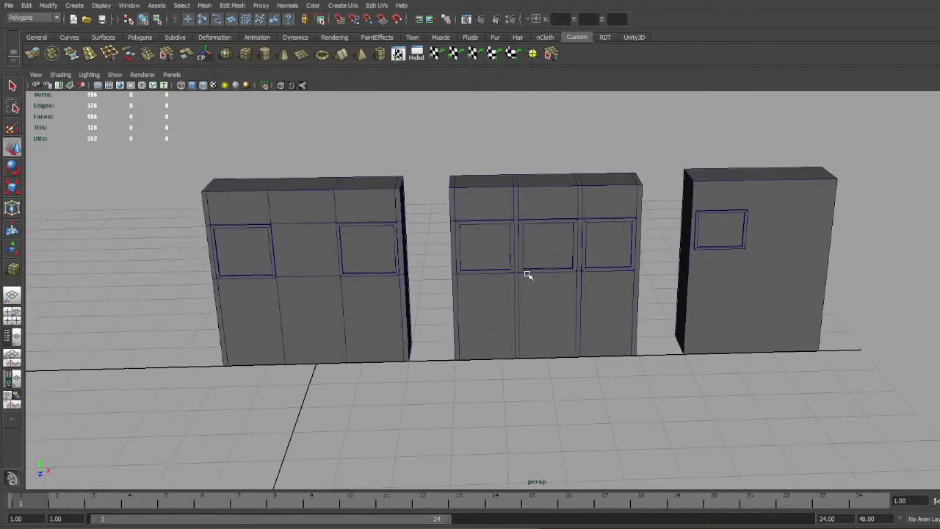
alt+drag(583, 274, 447, 272)
mouse_move(447, 273)
alt+middle_down()
mouse_move(458, 272)
mouse_move(433, 270)
alt+middle_up()
alt+right_drag(433, 270, 432, 287)
alt+middle_drag(411, 289, 481, 250)
alt+right_drag(480, 250, 553, 296)
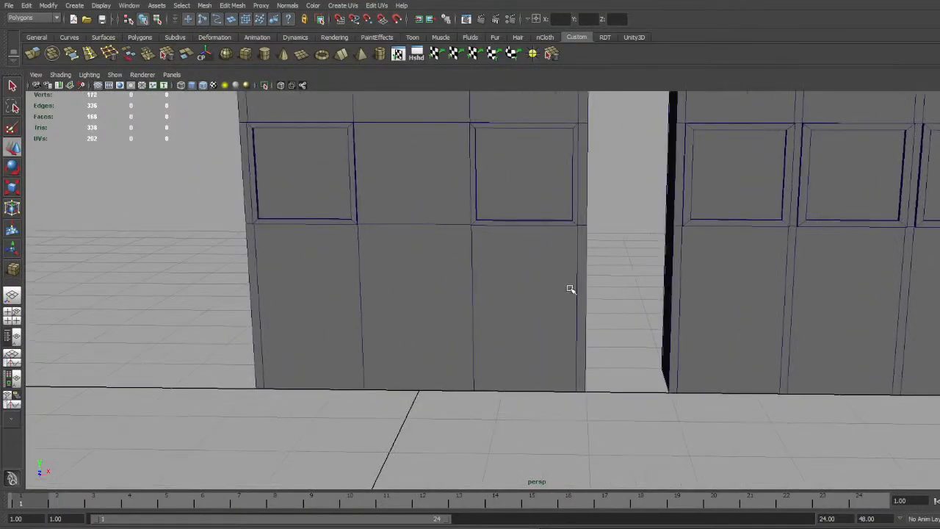
Select the lower middle front face of the box with two framed windows as the door area
alt+middle_drag(568, 289, 465, 298)
alt+right_drag(466, 298, 490, 292)
alt+middle_drag(490, 291, 566, 294)
scroll(566, 294, up, 3)
alt+drag(566, 294, 537, 295)
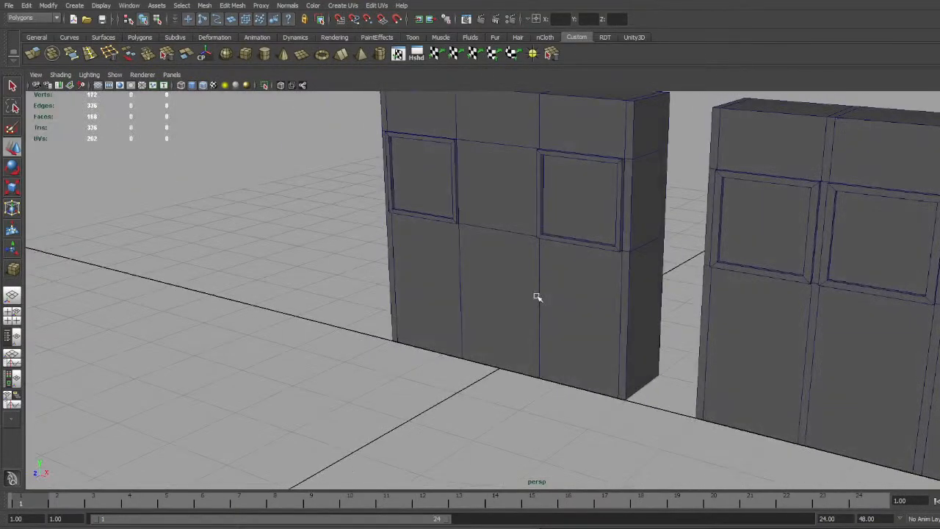
scroll(537, 296, up, 5)
click(463, 229)
right_drag(465, 224, 484, 264)
click(487, 264)
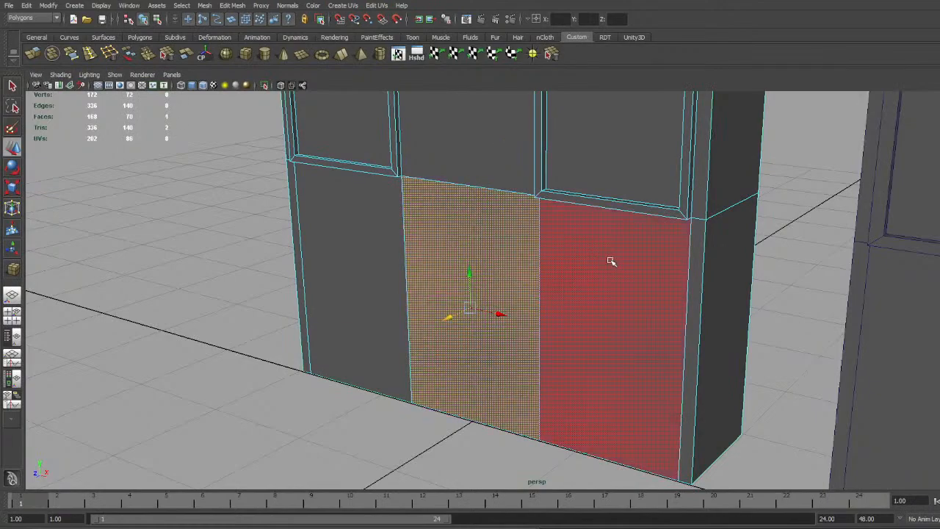
alt+drag(609, 260, 586, 282)
scroll(585, 281, up, 2)
alt+middle_drag(548, 179, 535, 279)
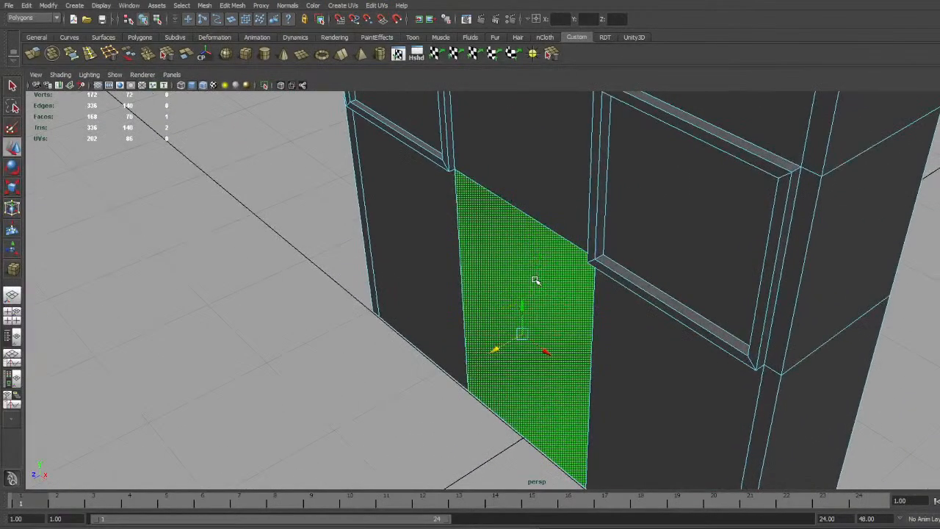
alt+drag(488, 297, 558, 311)
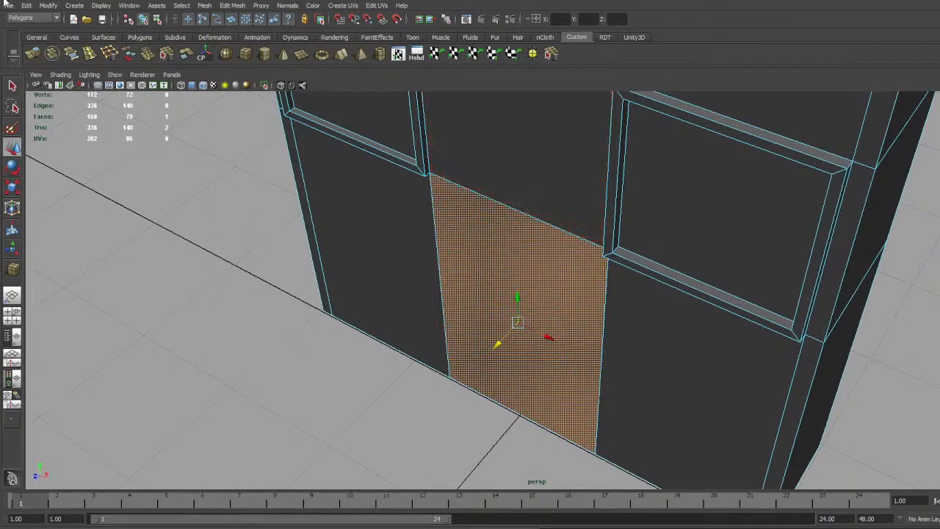
click(32, 55)
alt+drag(506, 340, 519, 290)
key(ctrl+z)
key(ctrl+z)
Extrude the lower middle door face and scale it inward to leave a narrow border around it
scroll(570, 318, down, 5)
alt+drag(569, 318, 568, 281)
scroll(569, 281, up, 2)
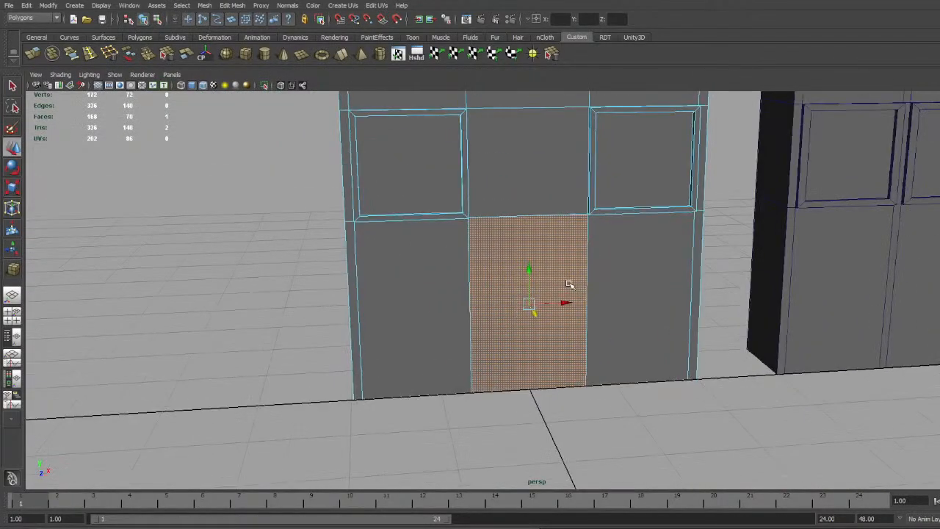
key(g)
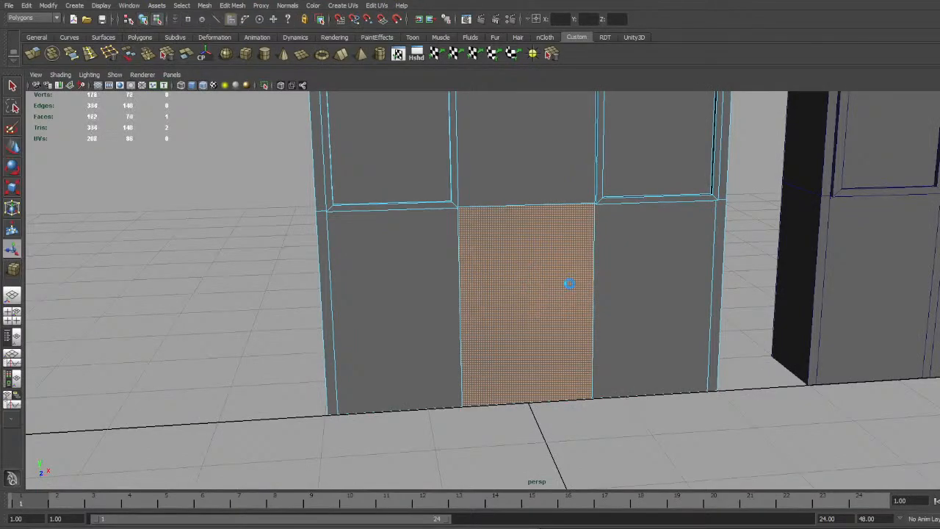
drag(528, 307, 519, 307)
alt+drag(447, 274, 474, 277)
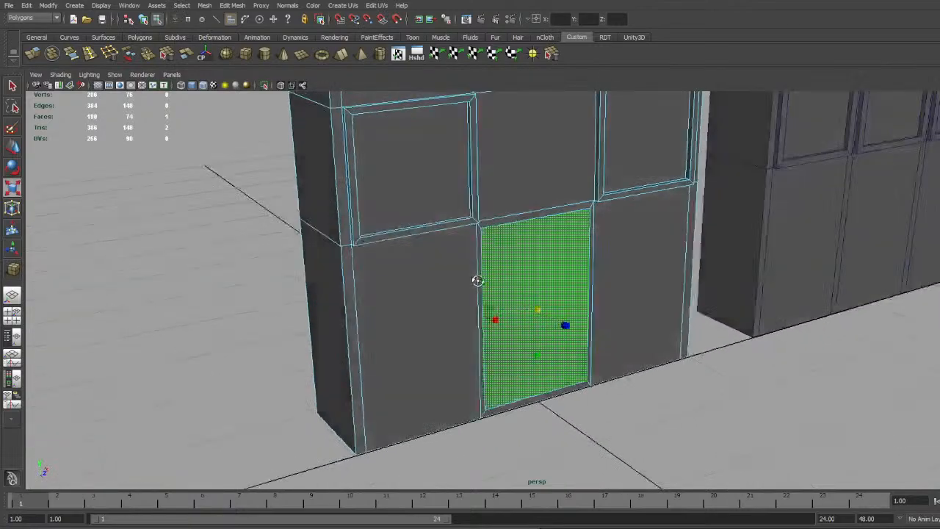
Select the four border faces around the door and extrude them outward into a raised door frame
click(478, 251)
shift+click(489, 224)
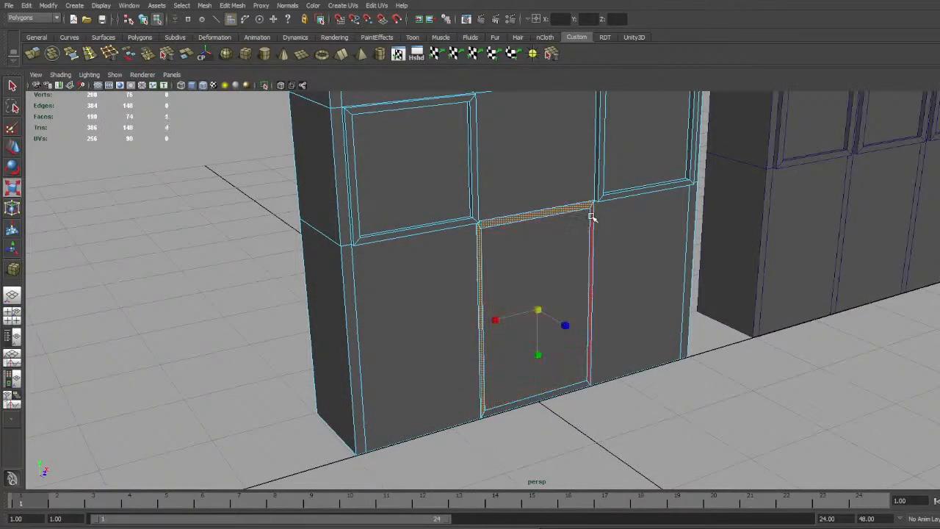
shift+click(591, 216)
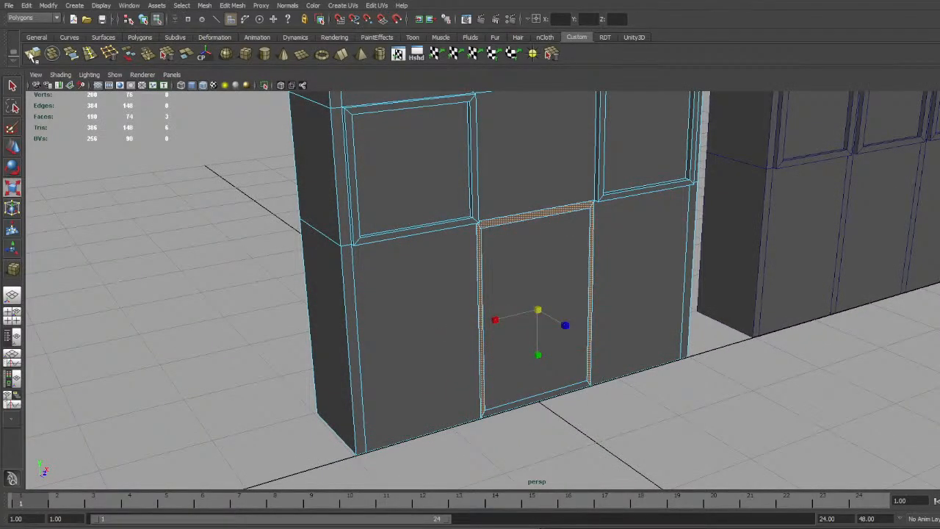
shift+click(494, 404)
shift+click(503, 404)
shift+click(505, 409)
key(g)
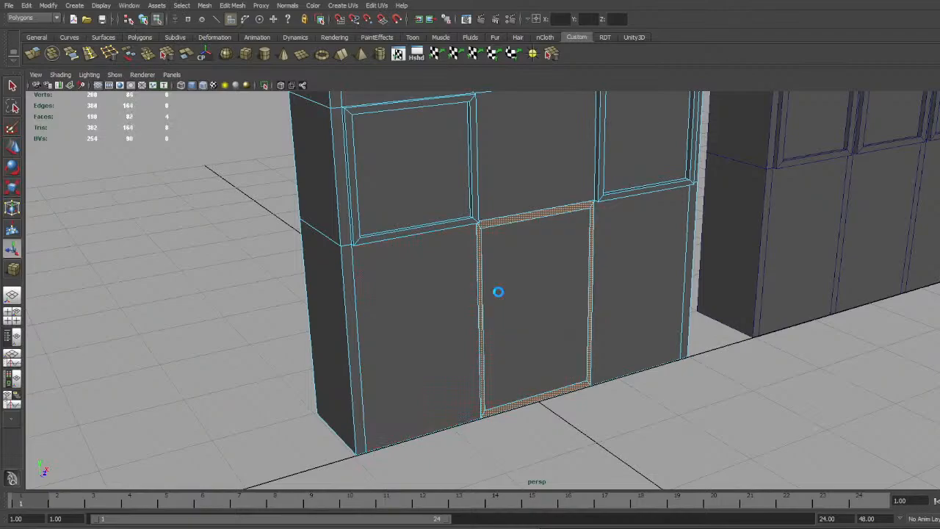
key(w)
Extrude the front face of the door frame's bottom strip forward to form a doorstep
scroll(580, 353, up, 3)
alt+drag(550, 344, 585, 347)
alt+middle_drag(624, 349, 593, 283)
click(569, 336)
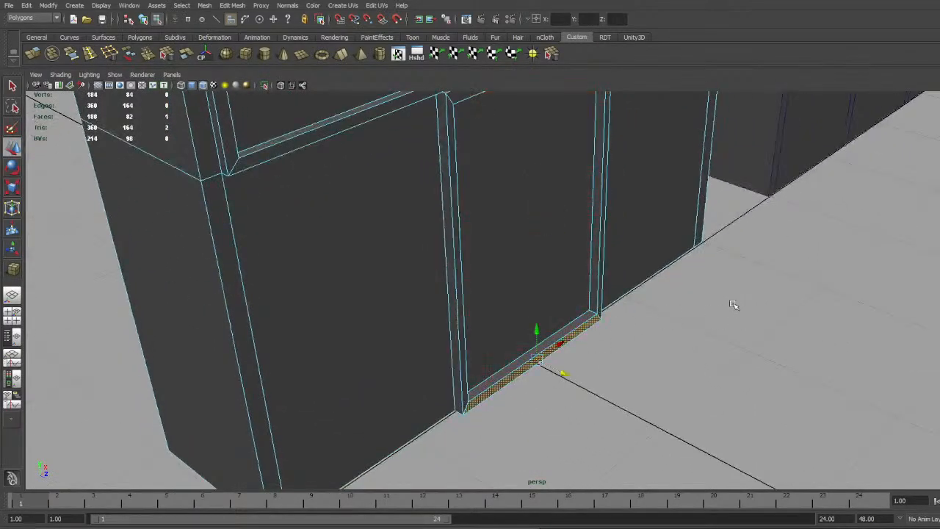
key(g)
key(w)
drag(561, 372, 572, 378)
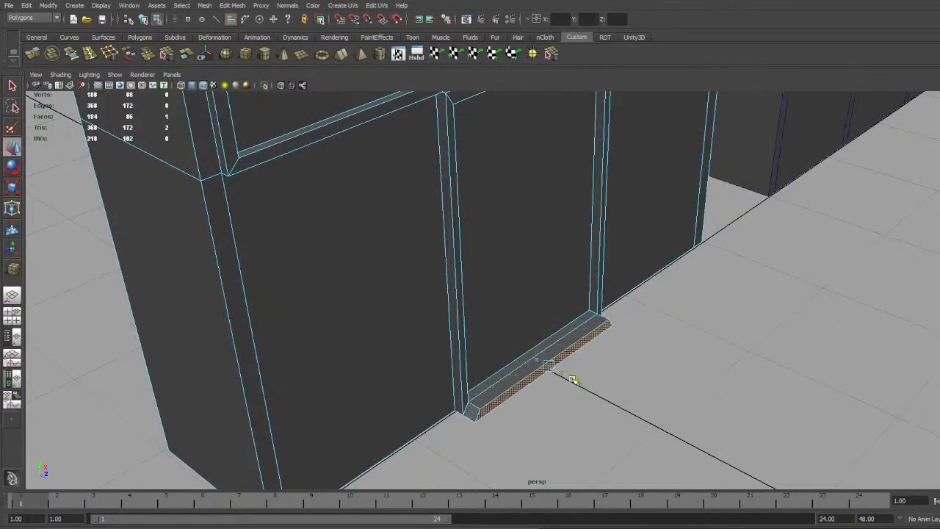
Try to reshape the doorstep by scaling its two upper front corner vertices, and undo back to before the doorstep extrusion
alt+drag(676, 337, 626, 310)
alt+middle_drag(626, 311, 594, 226)
scroll(594, 227, up, 2)
alt+drag(594, 227, 602, 281)
scroll(615, 270, up, 2)
alt+middle_drag(602, 281, 599, 275)
scroll(600, 274, up, 1)
alt+drag(600, 275, 680, 327)
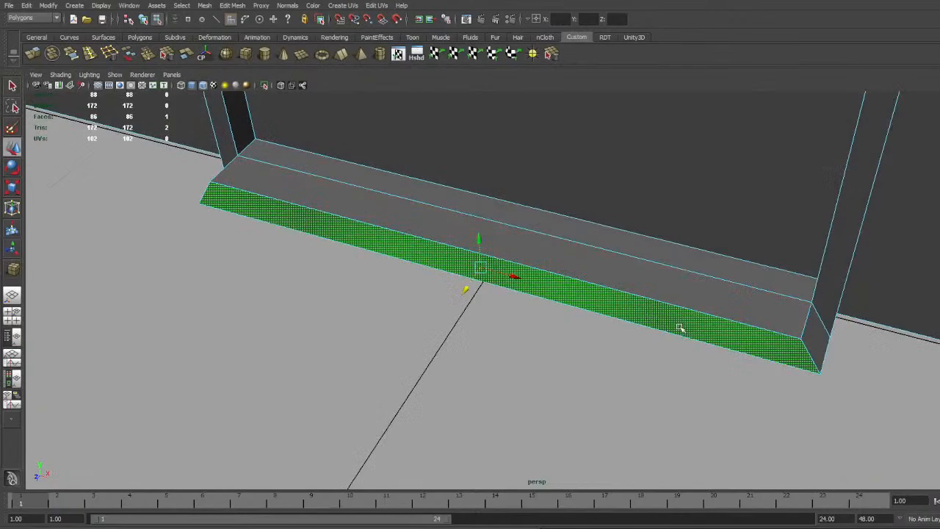
click(781, 332)
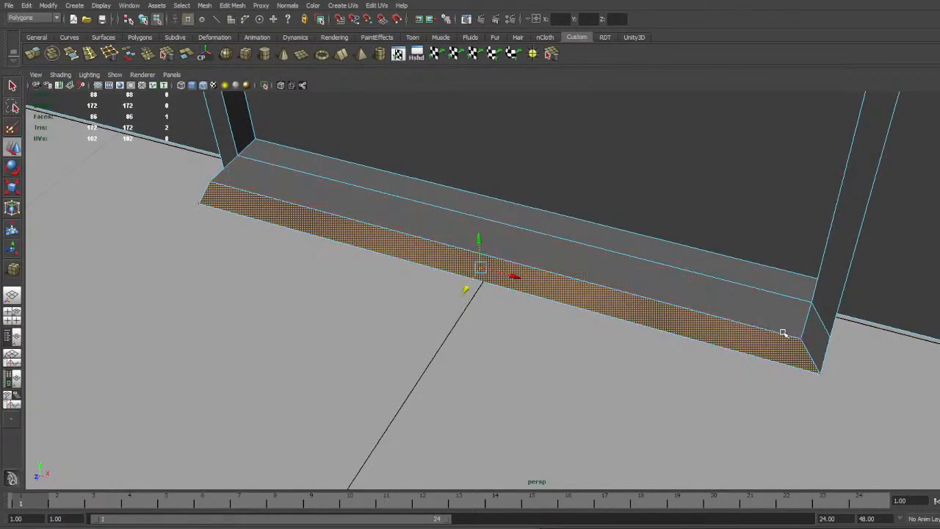
key(F9)
click(800, 338)
shift+click(211, 181)
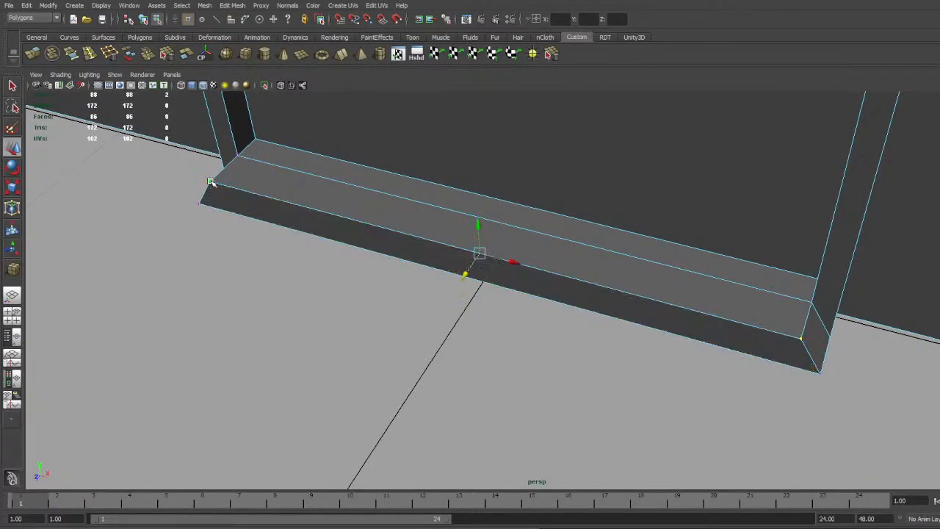
key(r)
drag(513, 262, 537, 203)
key(F10)
key(F11)
key(ctrl+z)
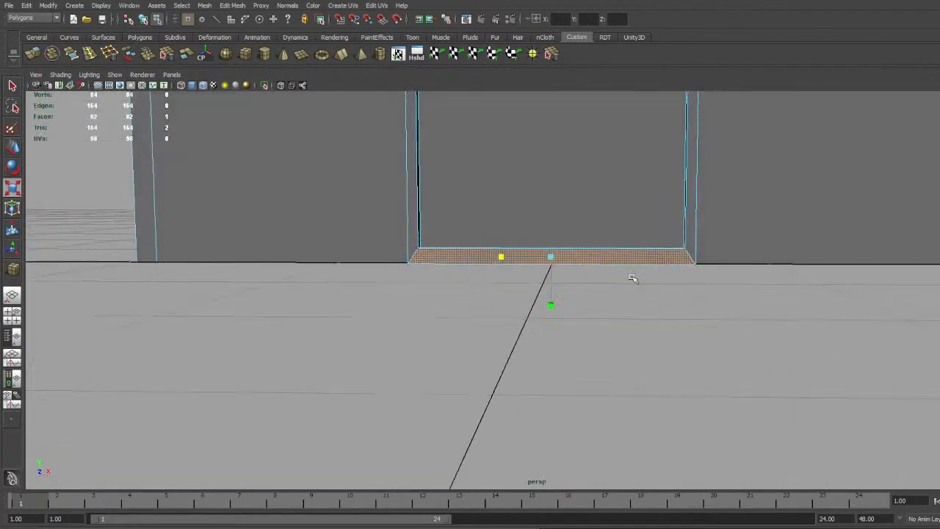
Return to object mode and inspect the base of the door frame where it meets the ground
click(646, 279)
key(F8)
click(652, 296)
alt+right_drag(653, 297, 571, 219)
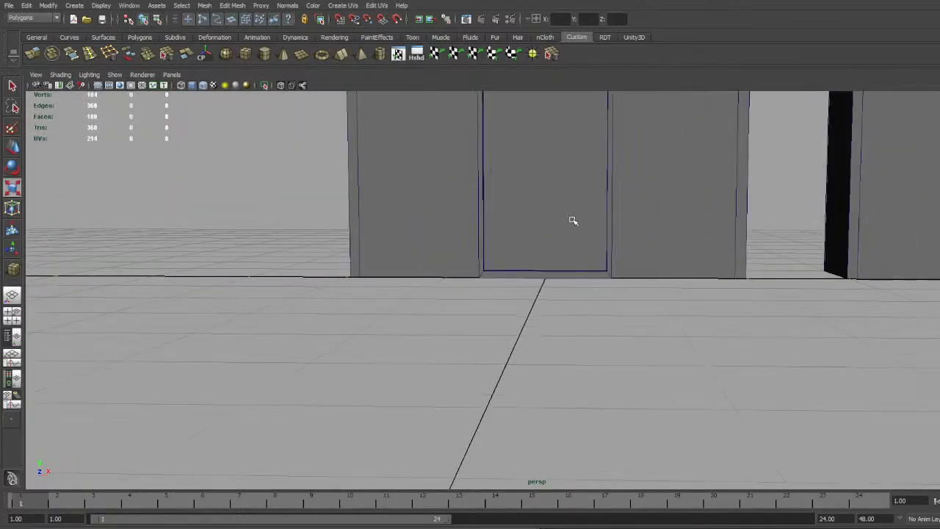
alt+drag(572, 292, 546, 291)
alt+middle_drag(389, 272, 543, 235)
alt+right_drag(543, 235, 640, 242)
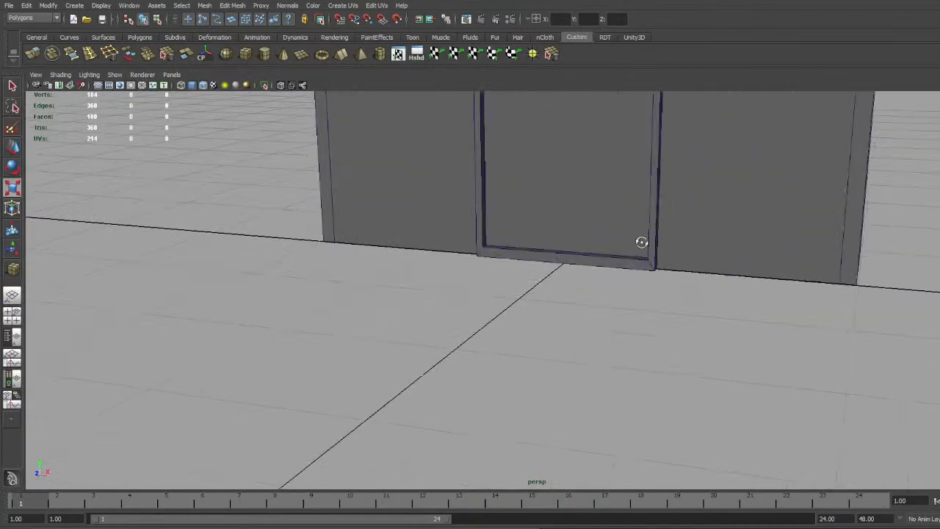
Review the three finished boxes side by side, comparing their window and door frames
alt+drag(639, 241, 598, 243)
scroll(602, 241, down, 4)
alt+middle_drag(604, 239, 542, 292)
alt+drag(542, 292, 708, 327)
alt+middle_drag(654, 308, 504, 313)
scroll(504, 313, down, 5)
scroll(478, 294, up, 3)
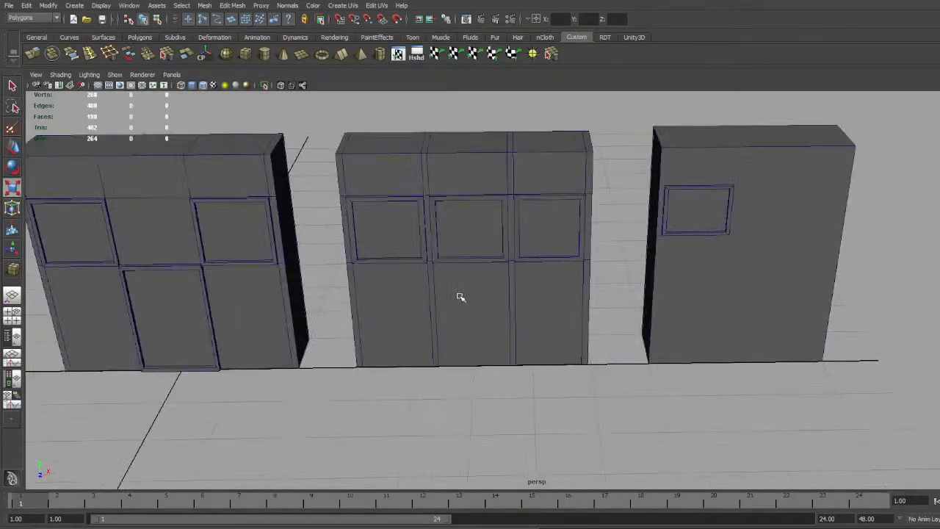
alt+middle_drag(500, 245, 515, 268)
alt+drag(516, 267, 516, 272)
alt+middle_drag(369, 259, 534, 246)
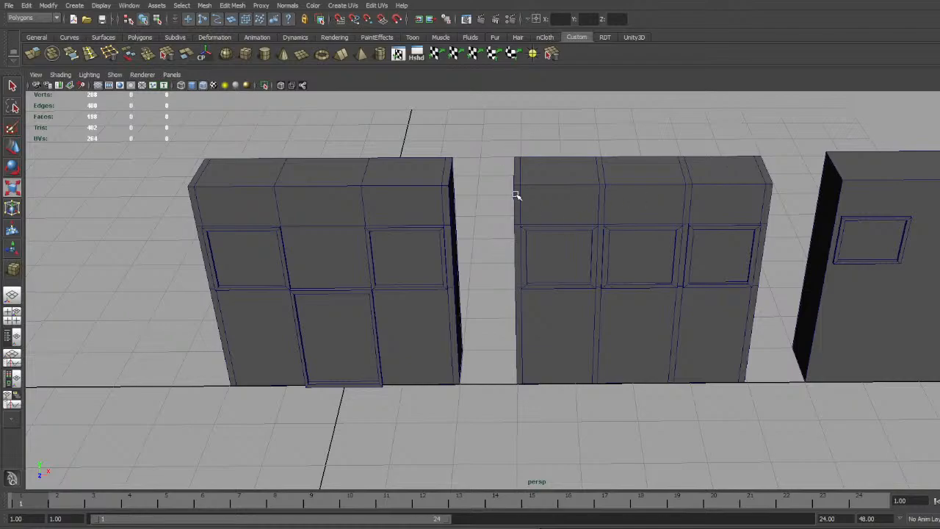
alt+drag(432, 320, 429, 312)
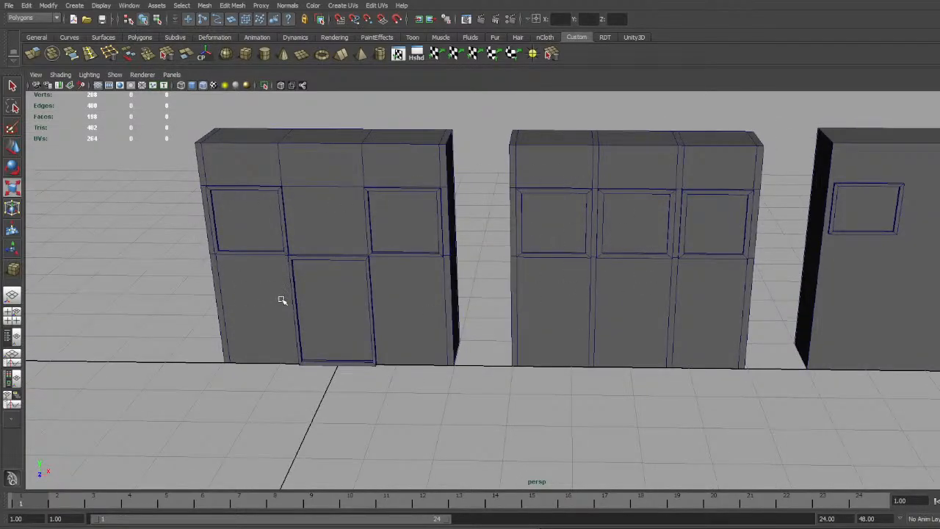
alt+middle_drag(880, 237, 793, 247)
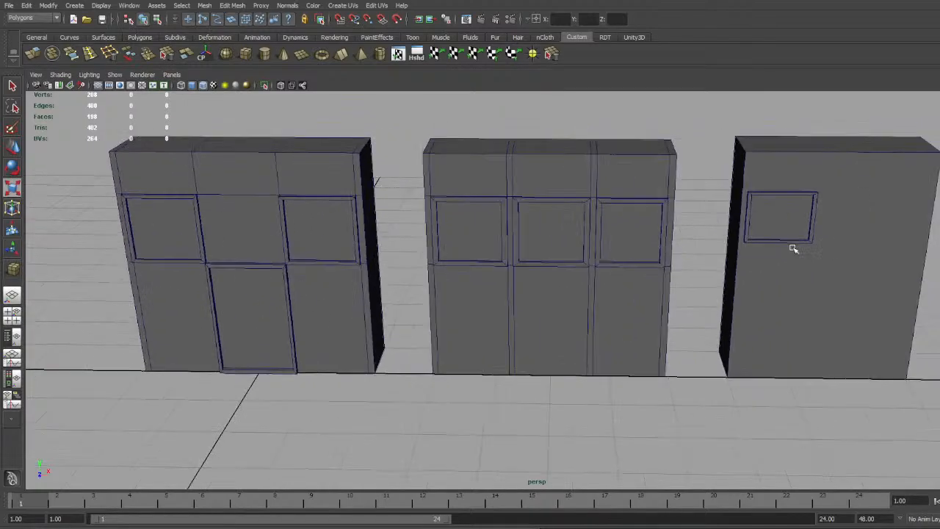
alt+drag(623, 275, 595, 278)
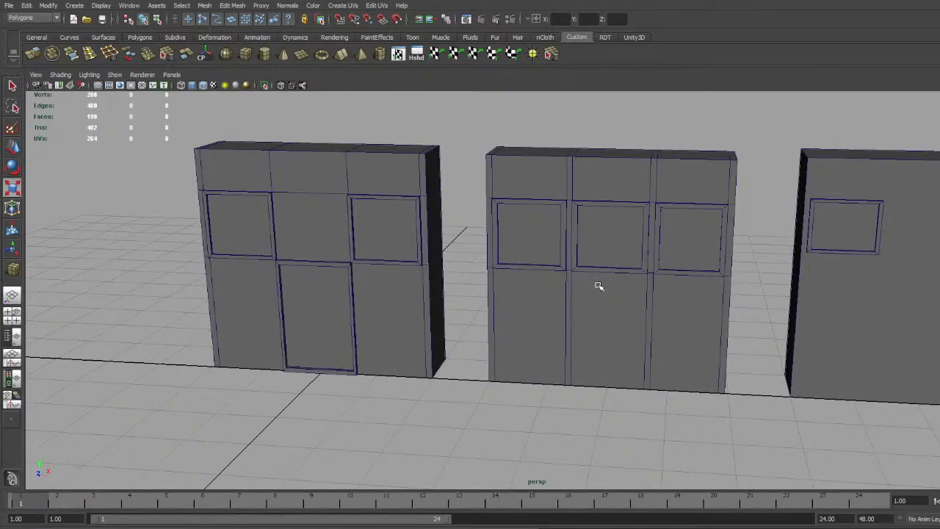
alt+drag(585, 314, 510, 287)
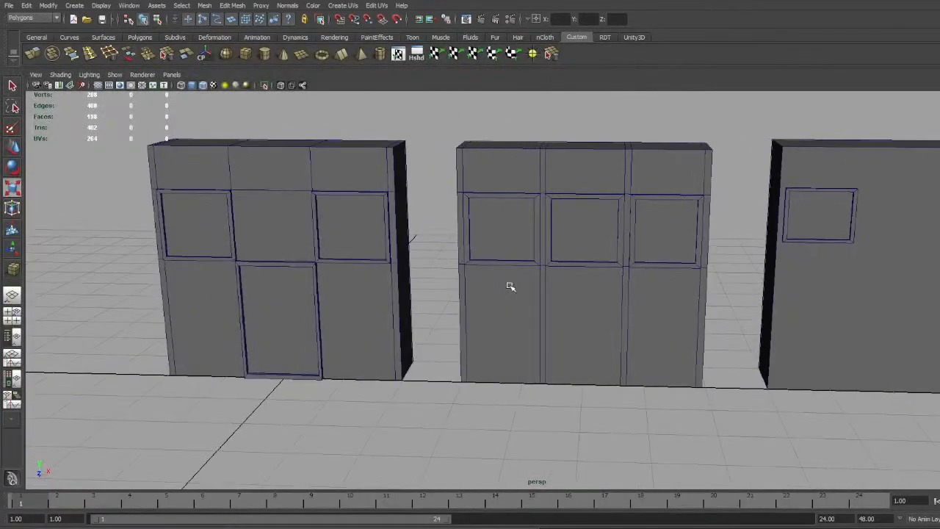